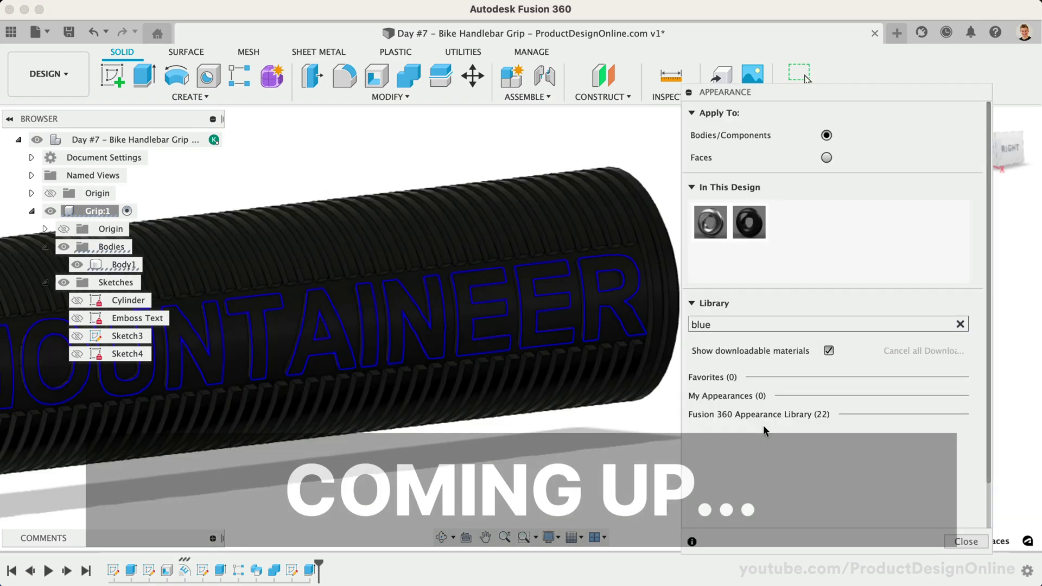
Preview the finished MOUNTAINEER grip, then begin from the empty Day #7 – Bike Handlebar Grip design.
click(763, 415)
scroll(758, 477, down, 2)
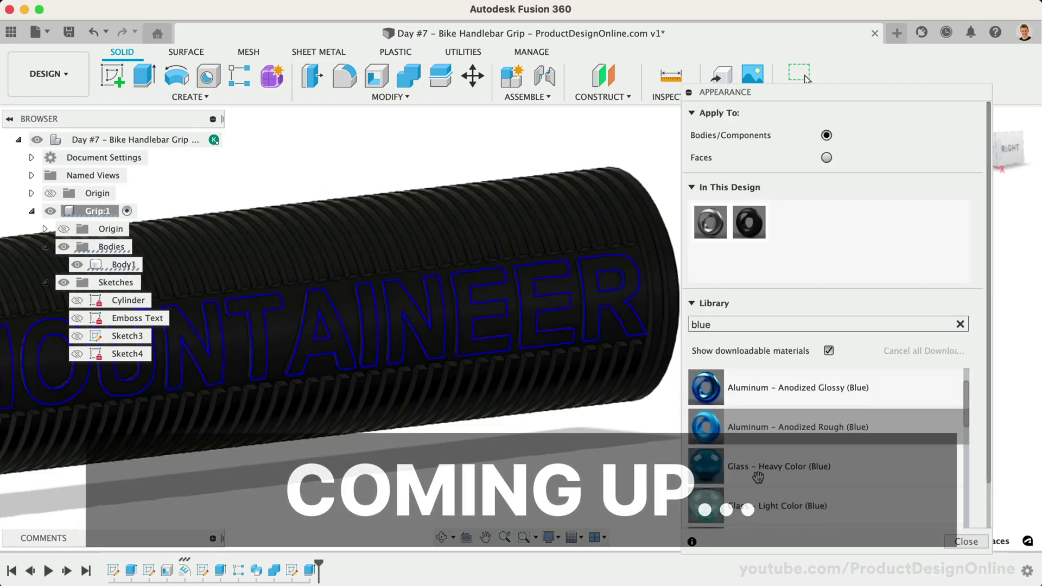
scroll(758, 478, down, 3)
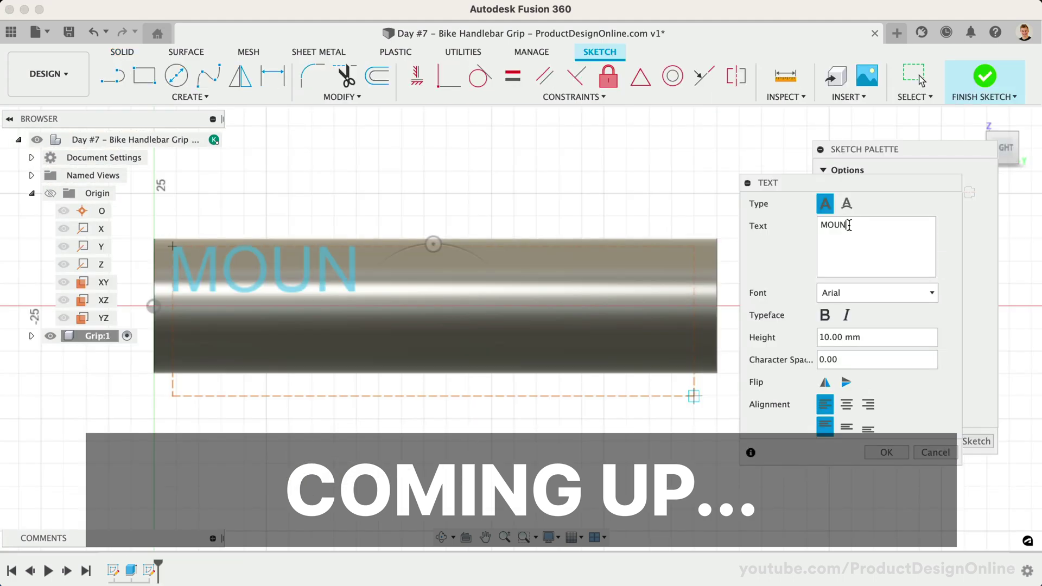
text(TAIN)
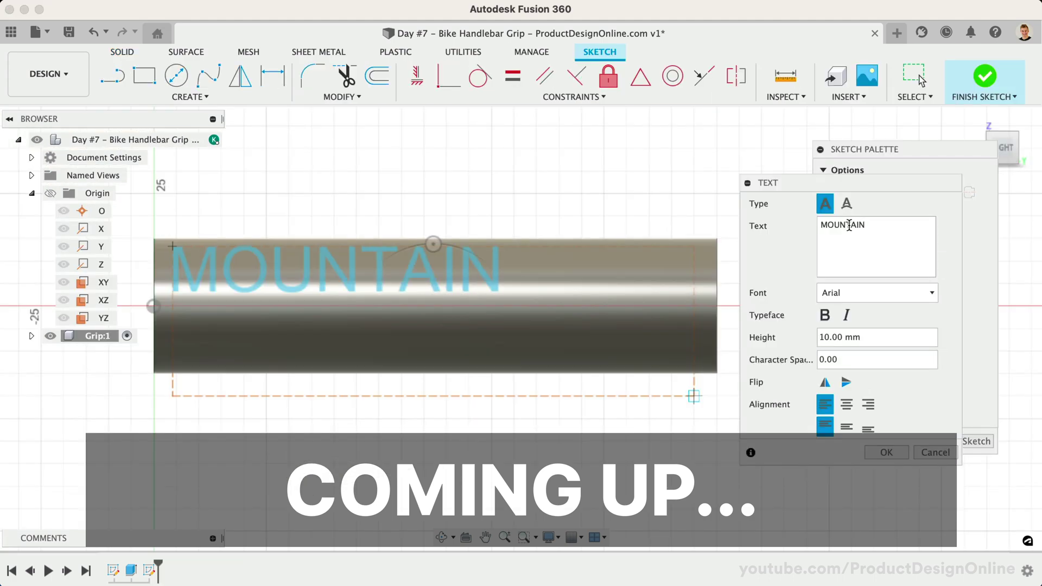
text(EER)
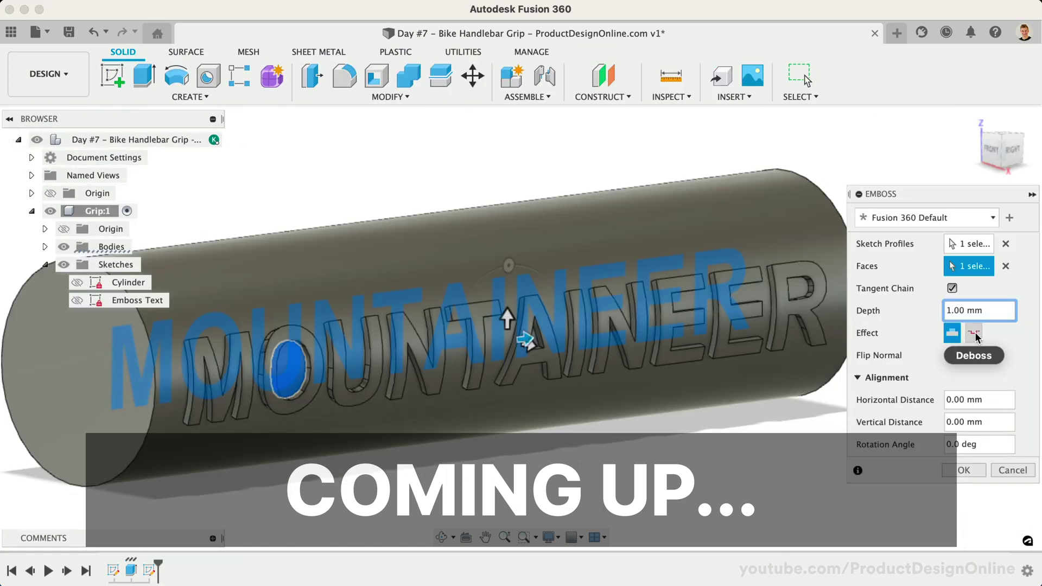
click(974, 333)
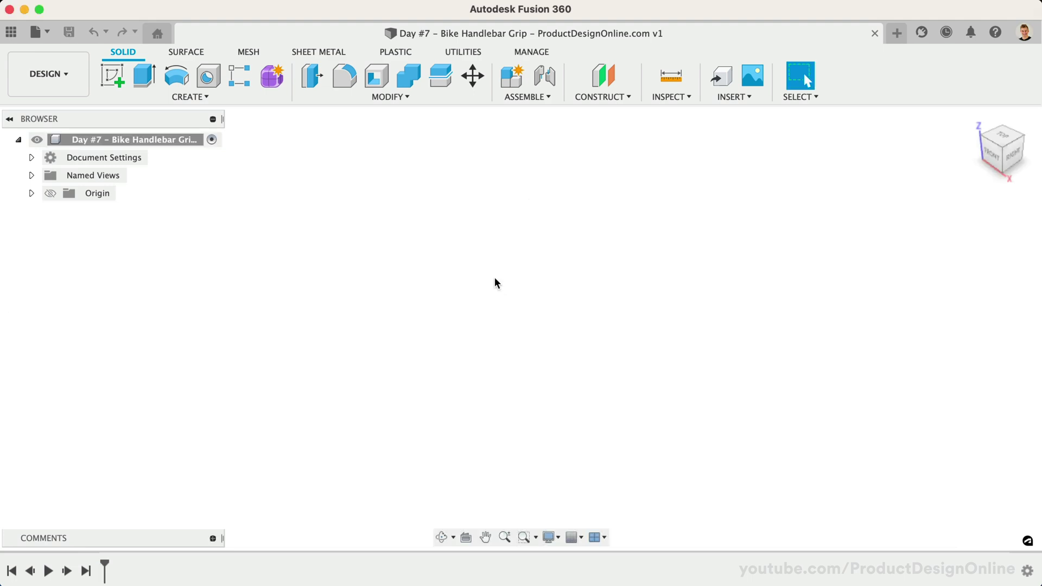
Add a new component and rename Component1 to Grip.
click(510, 78)
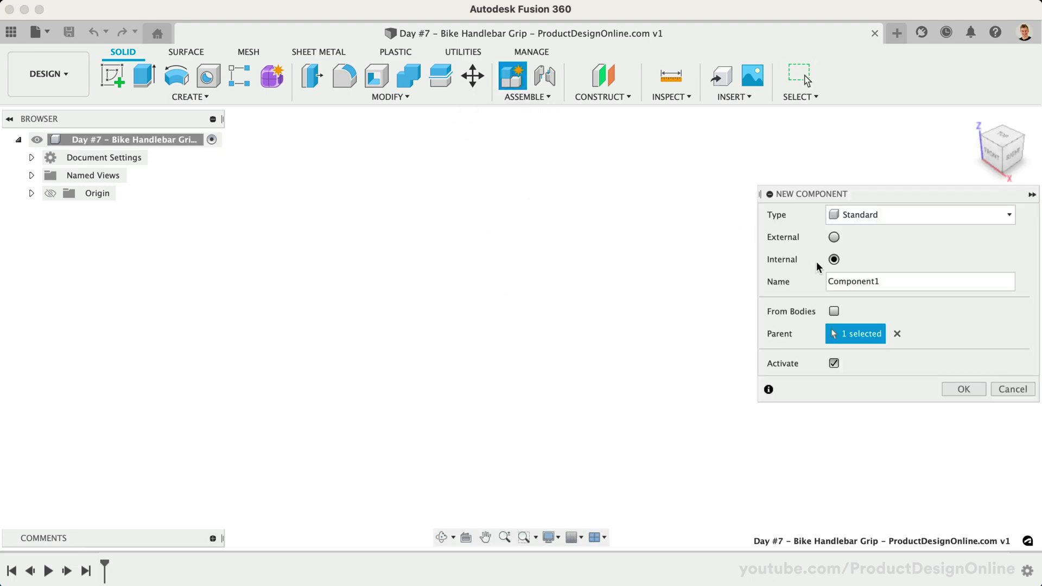
double_click(843, 280)
text(Gr)
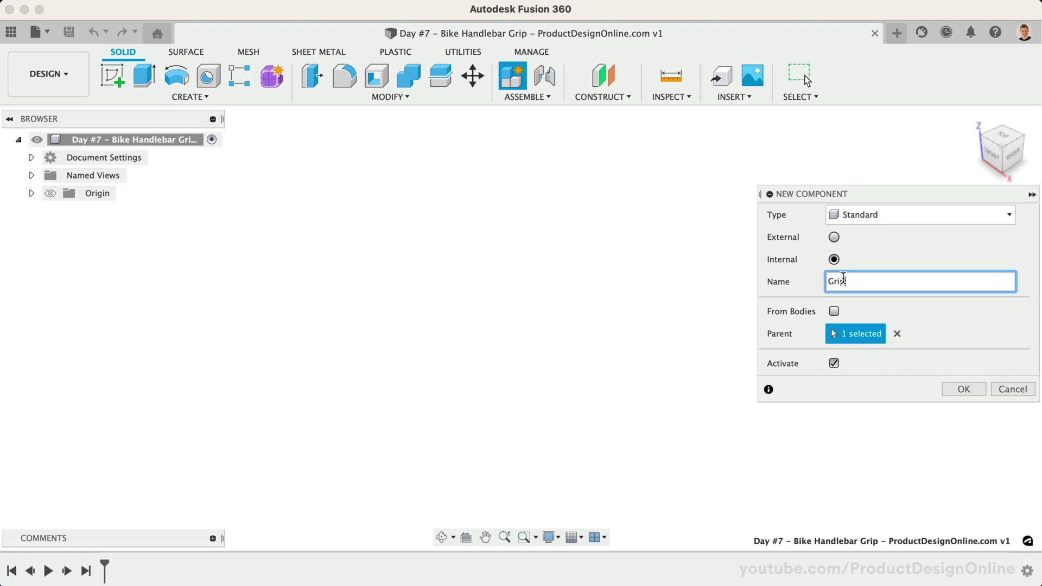
text(ip)
key(Return)
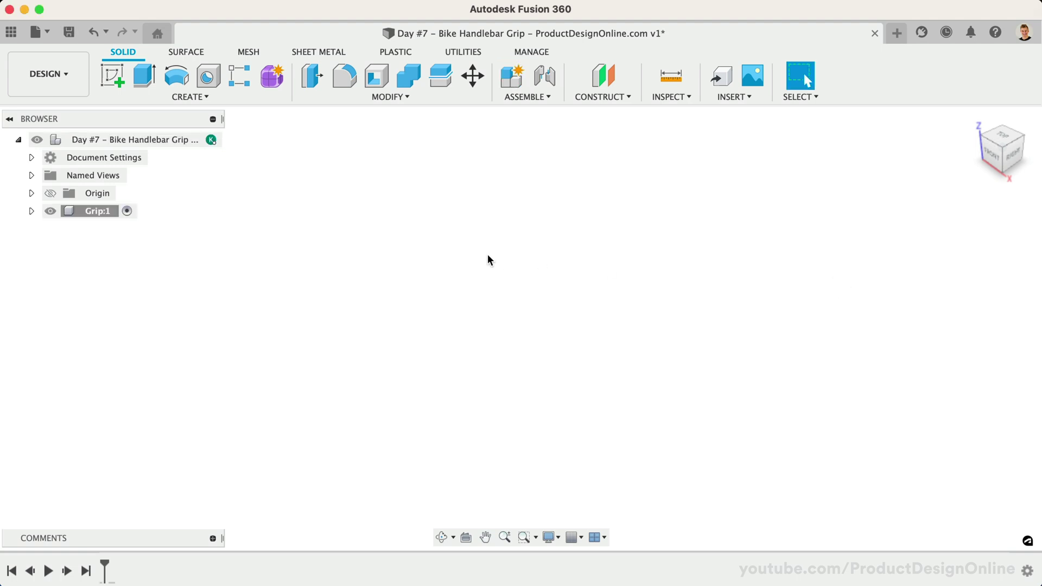
On the XZ front plane, sketch a 30 mm diameter circle centred on the origin.
click(113, 77)
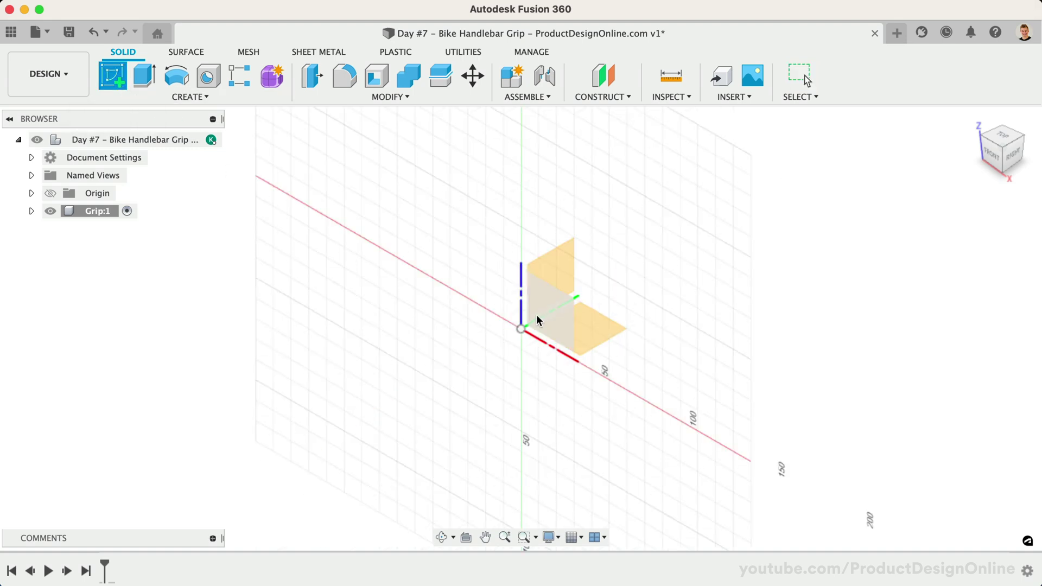
click(551, 318)
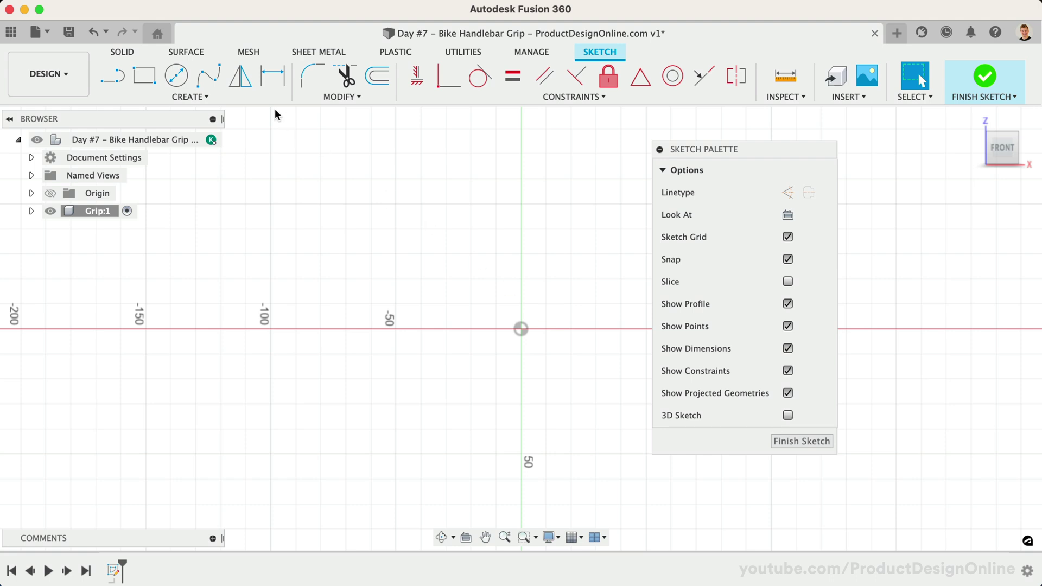
click(171, 85)
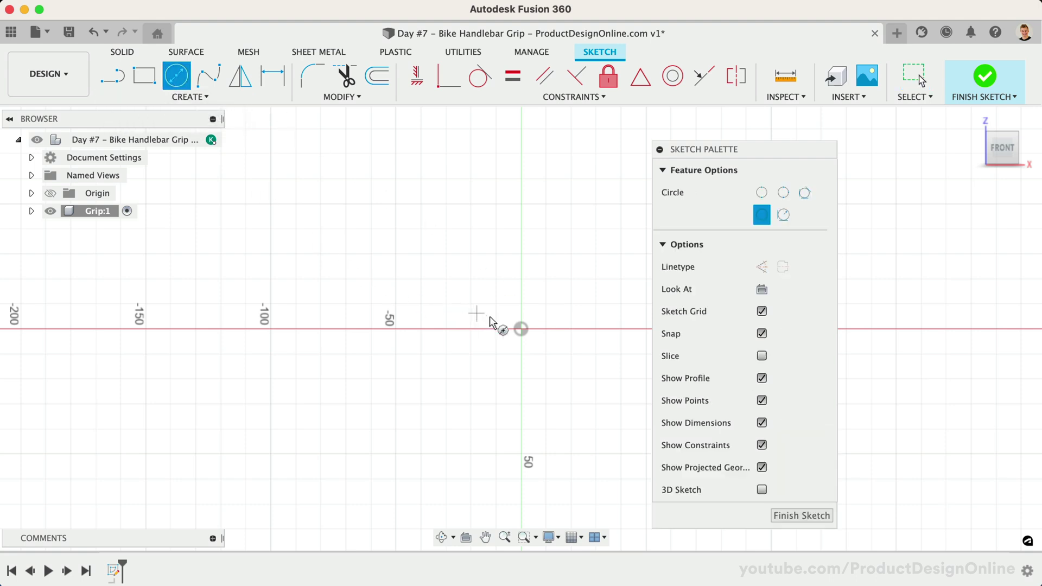
click(521, 330)
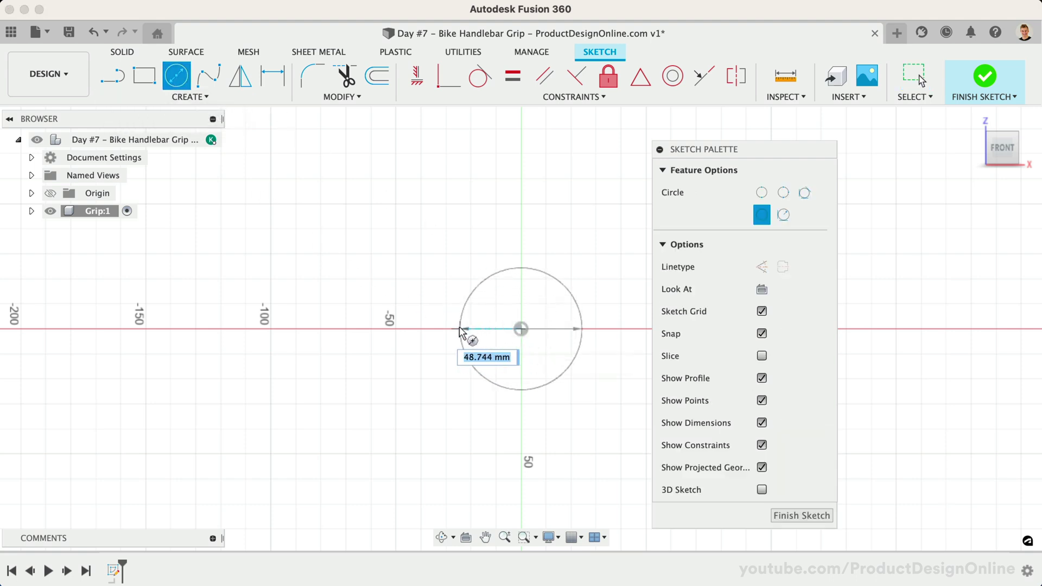
key(BackSpace)
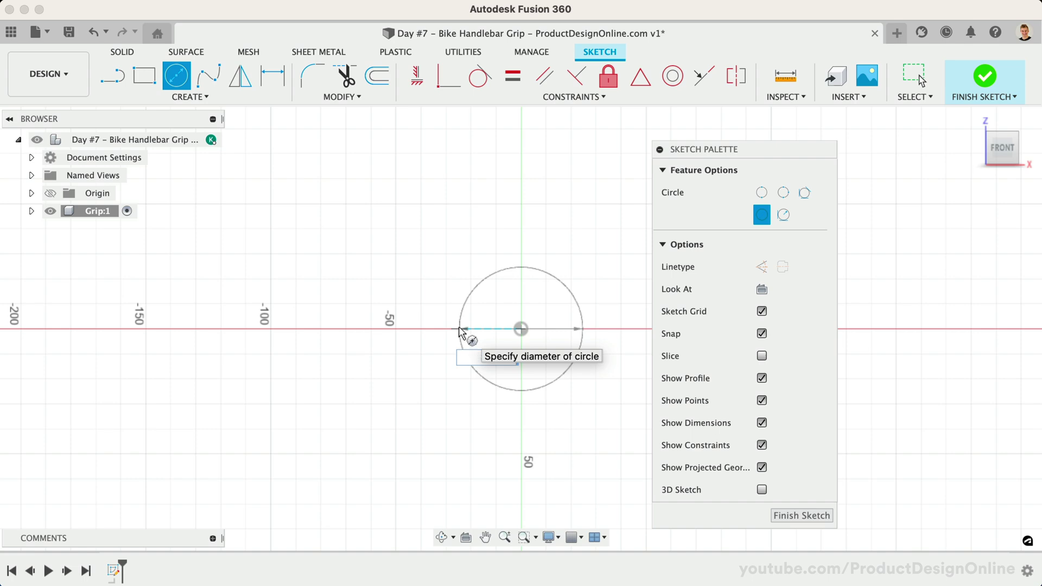
text(30)
key(Return)
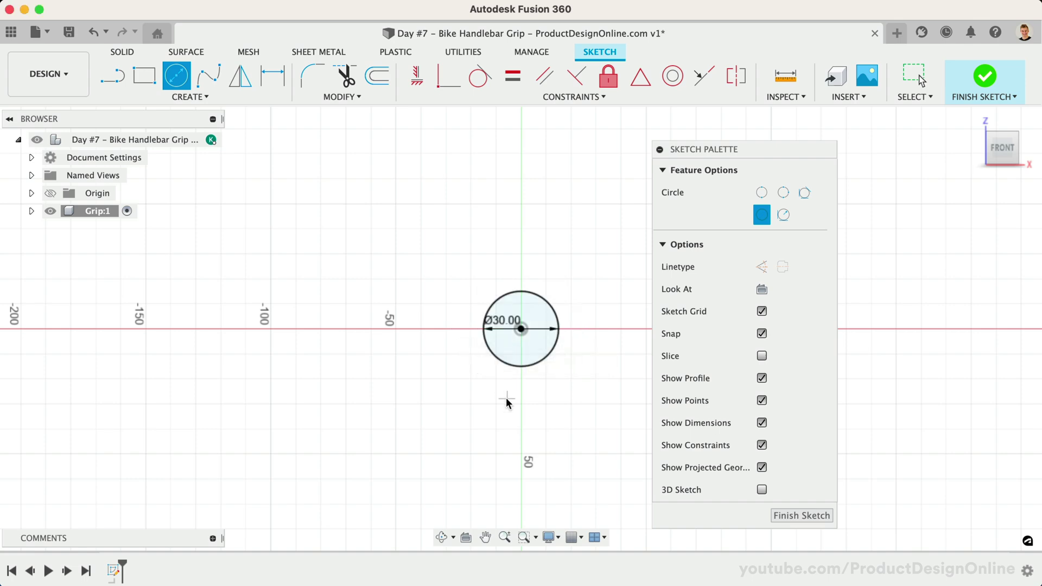
scroll(507, 403, up, 5)
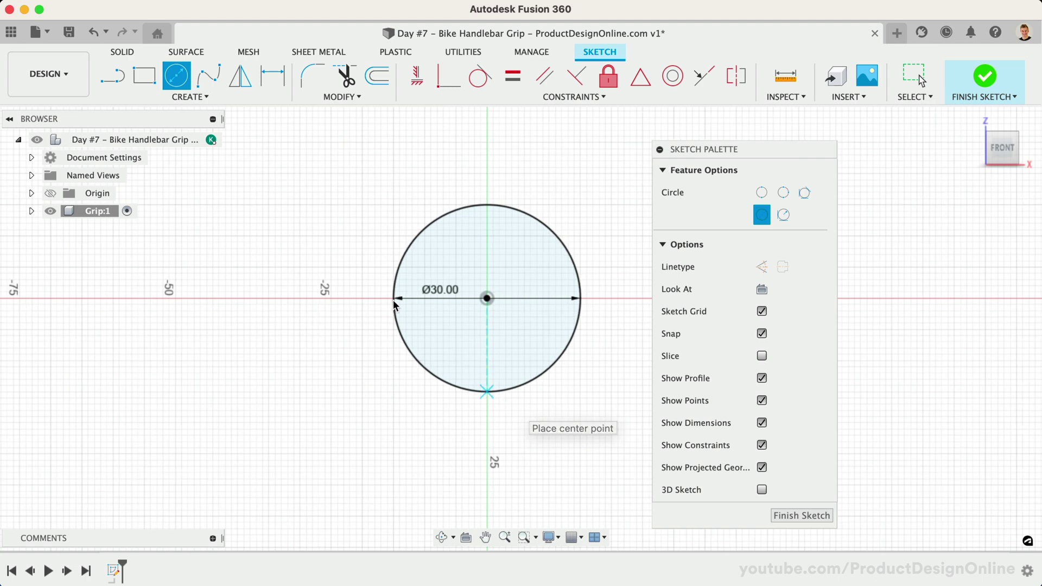
Extrude the circle 125 mm into a solid cylinder and return to the home view.
click(123, 51)
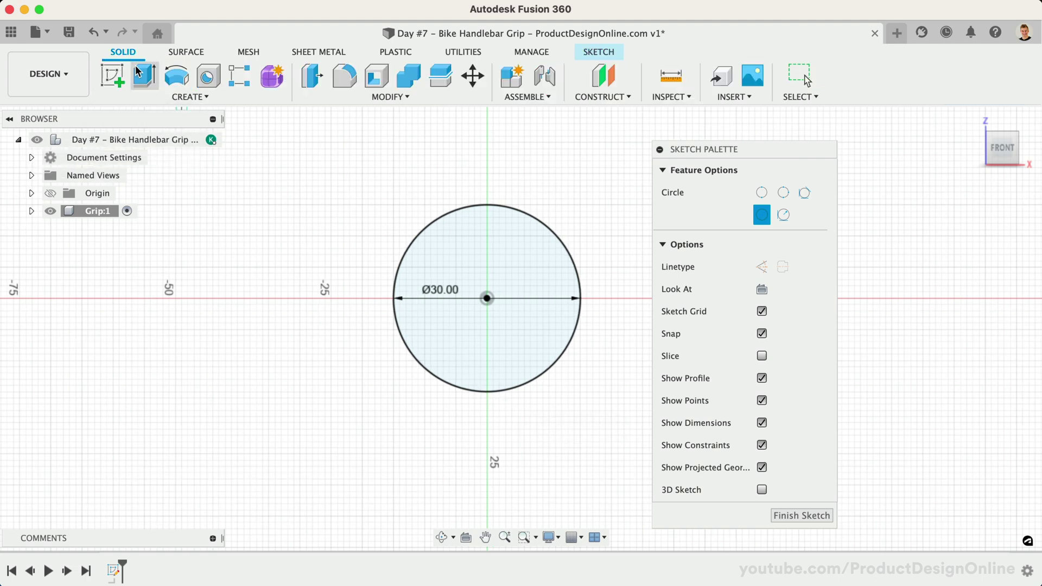
click(142, 75)
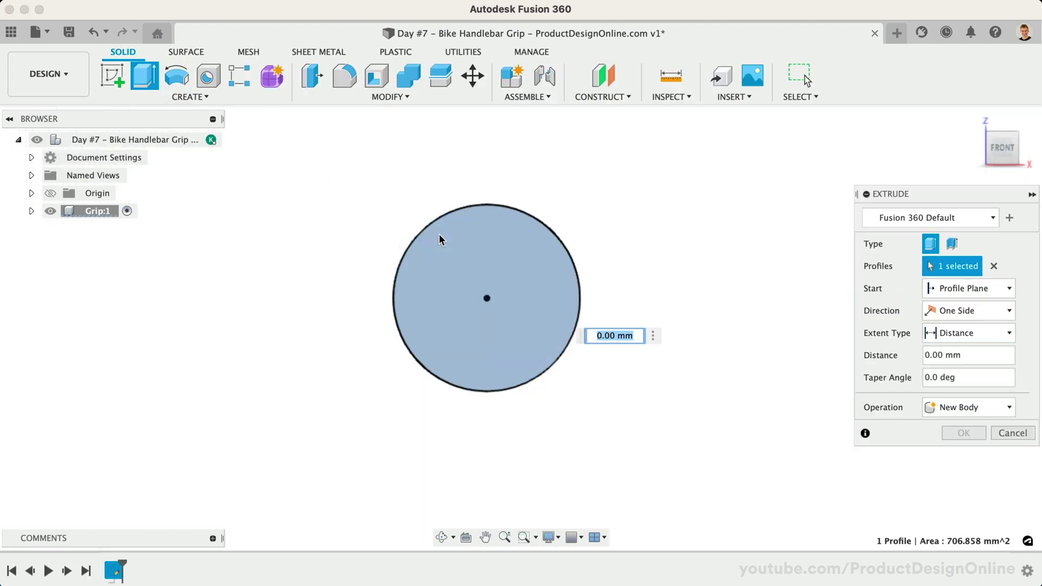
text(125)
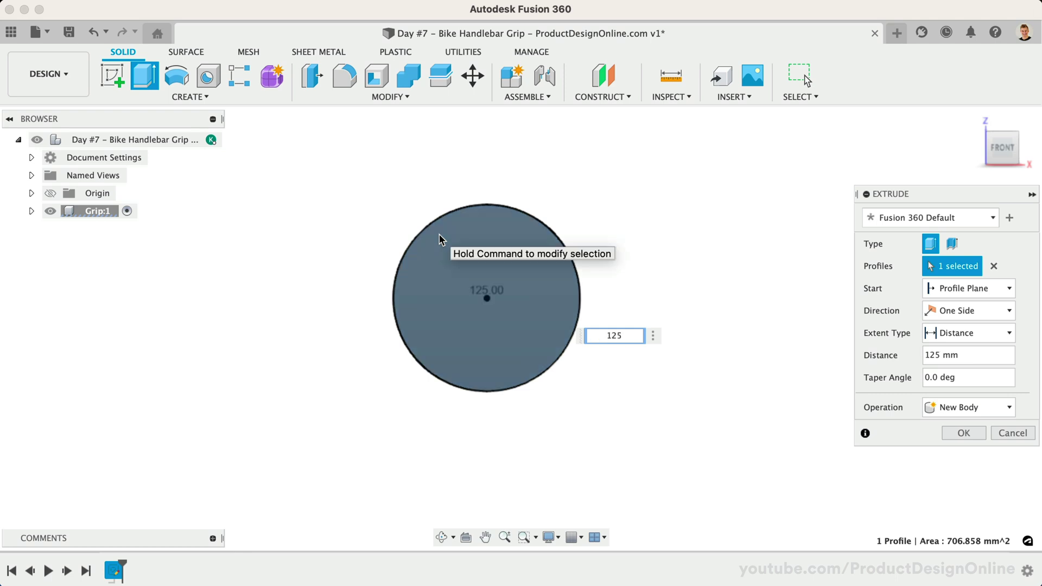
key(Return)
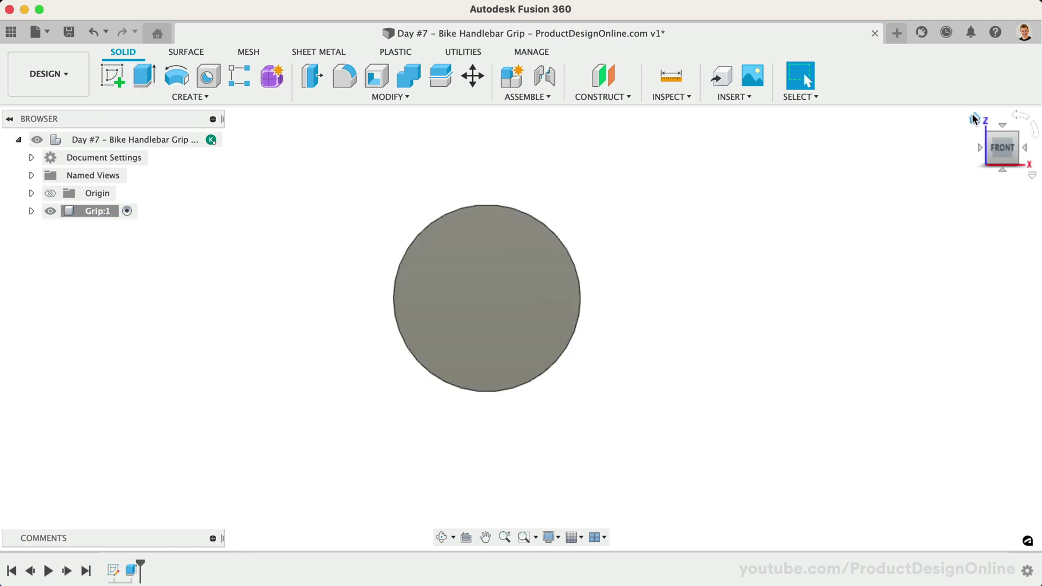
click(973, 117)
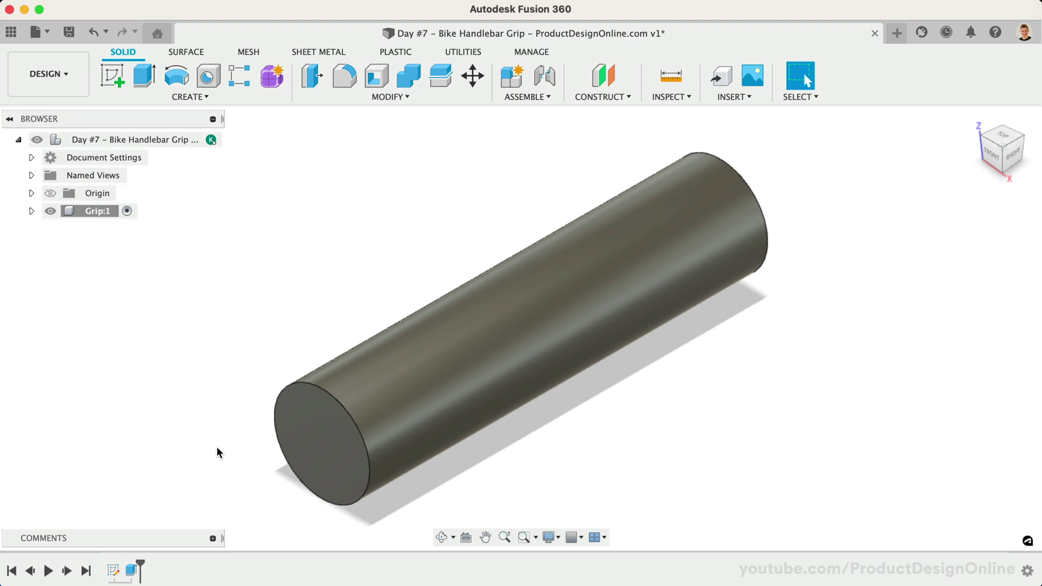
Start a sketch on the YZ origin plane beside the cylinder and launch the Text tool.
click(32, 196)
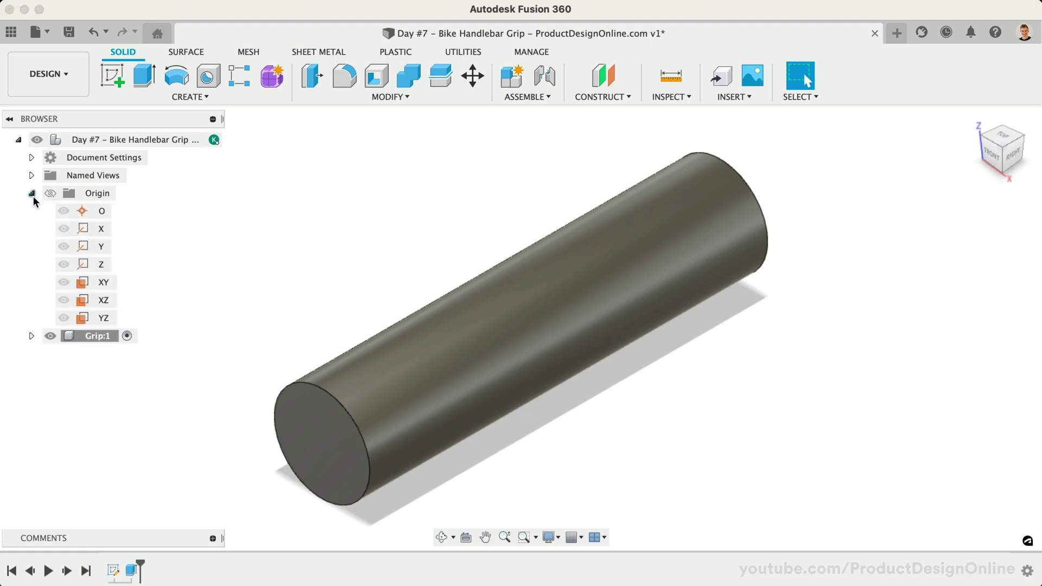
click(92, 320)
right_click(93, 322)
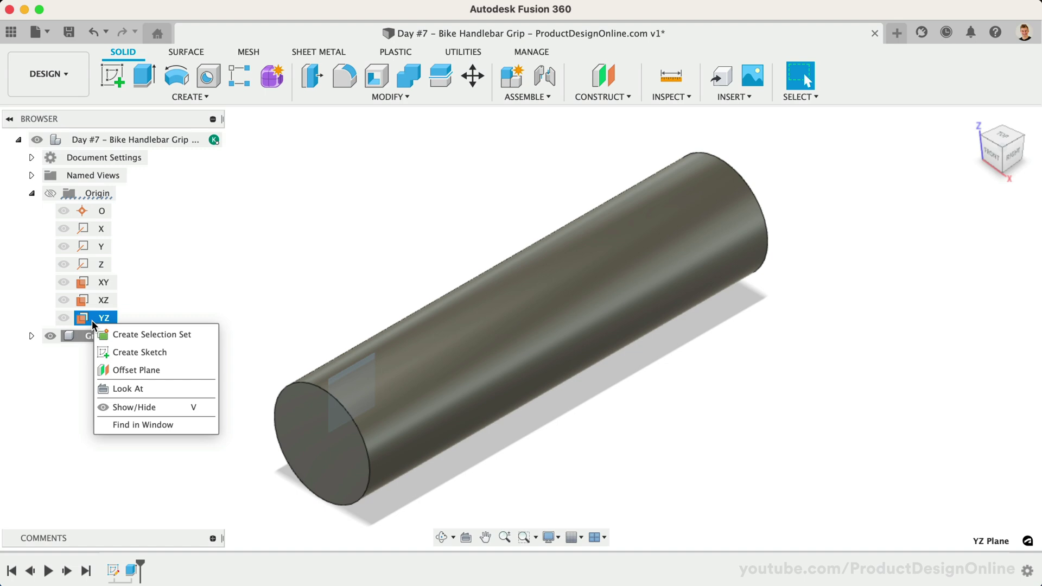
click(179, 354)
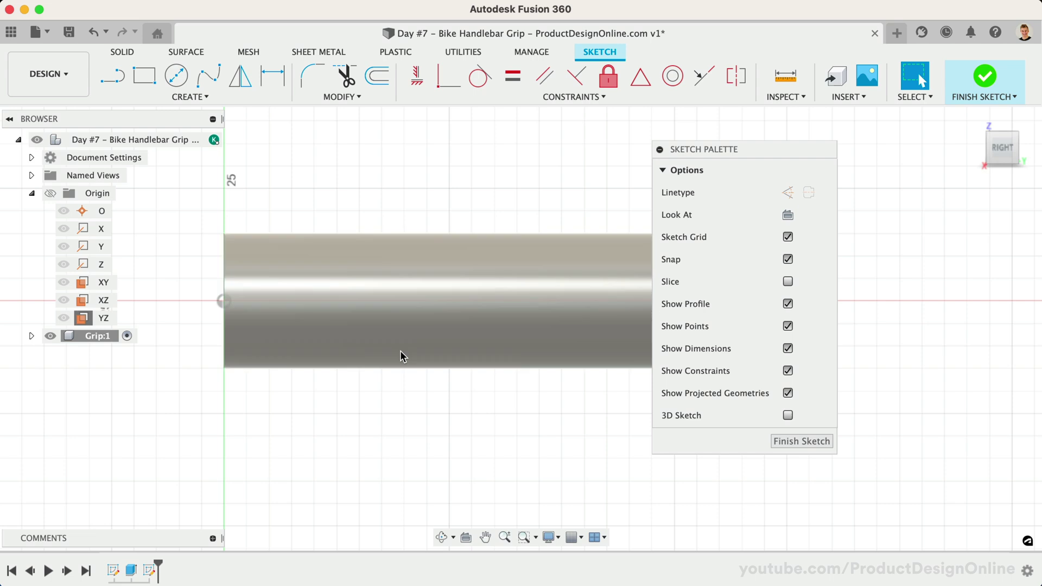
drag(767, 144, 927, 144)
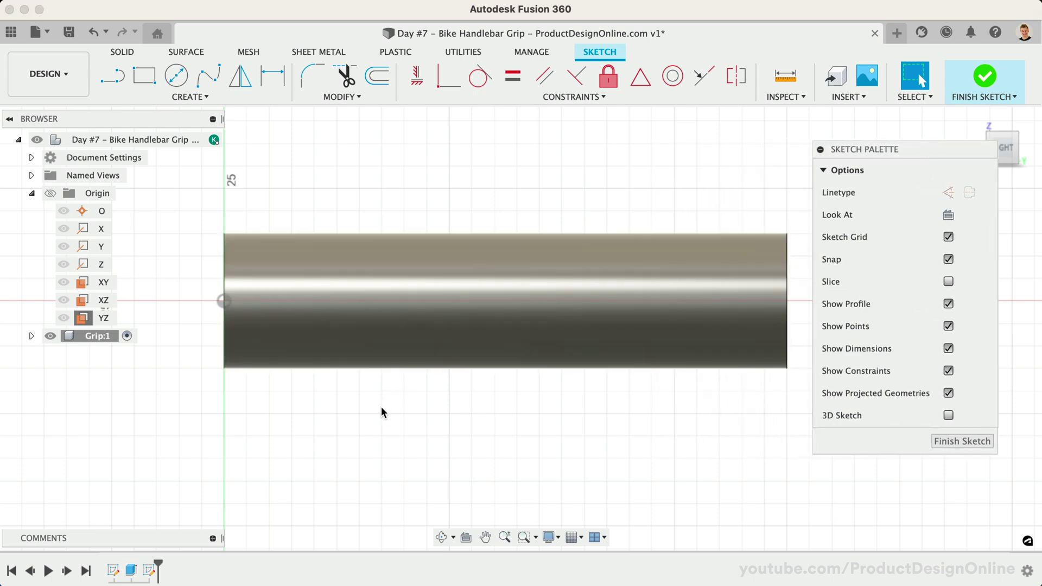
text(s)
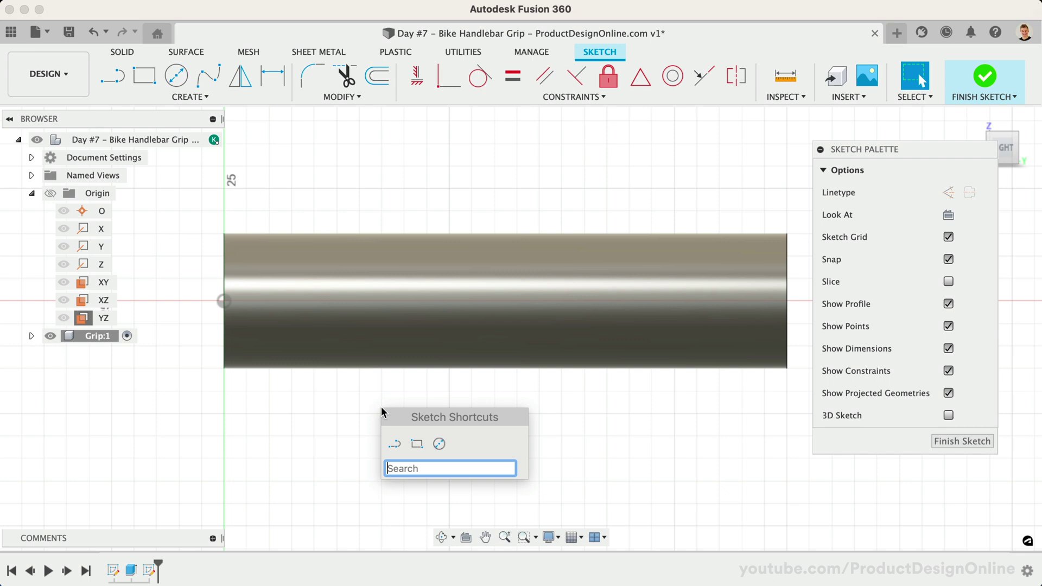
text(text)
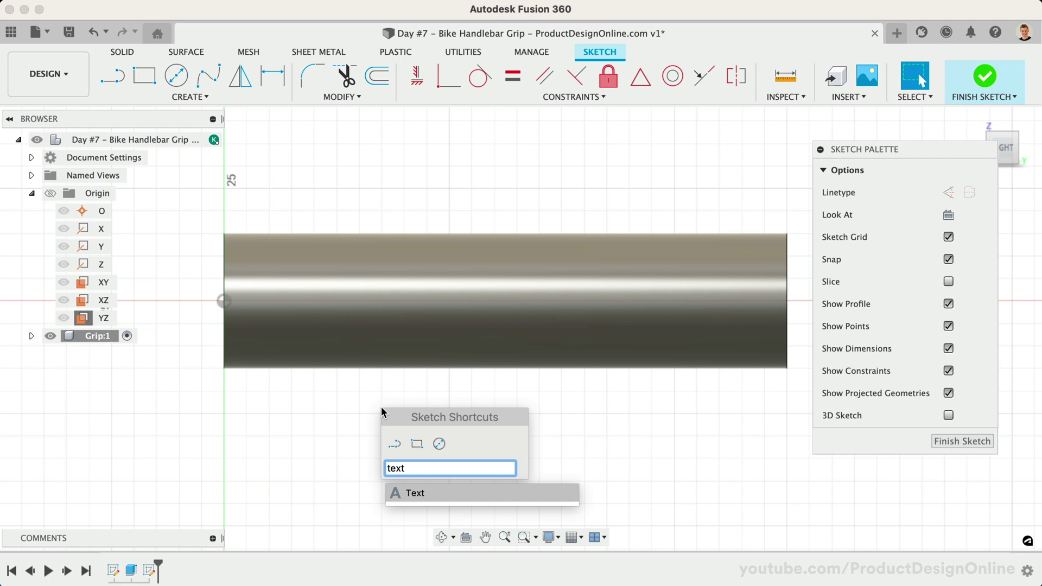
key(Return)
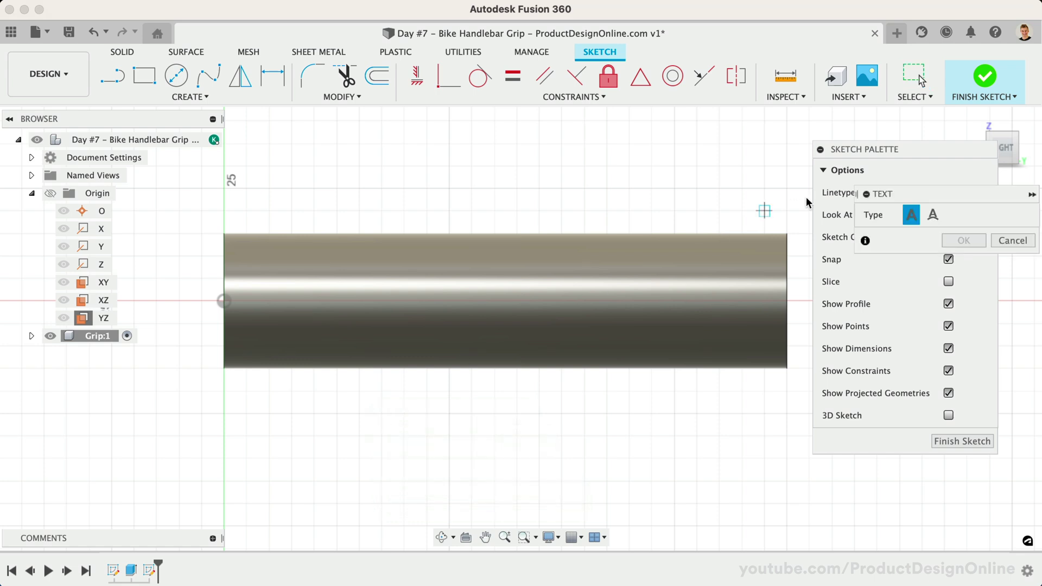
Draw the text frame across the grip from its top-left to bottom-right.
mouse_move(914, 194)
mouse_down()
mouse_move(771, 176)
mouse_move(668, 120)
mouse_up()
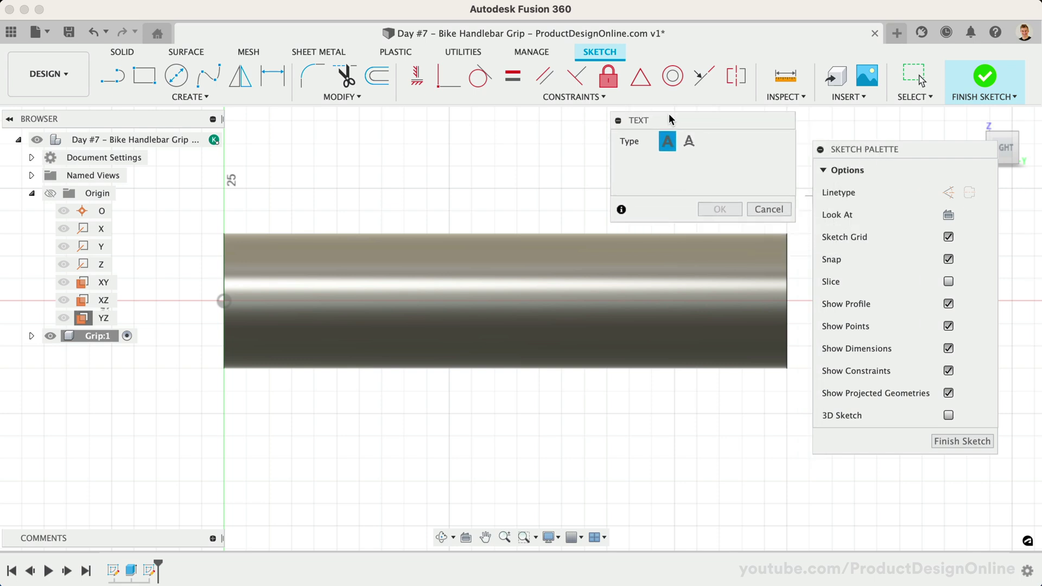
click(242, 241)
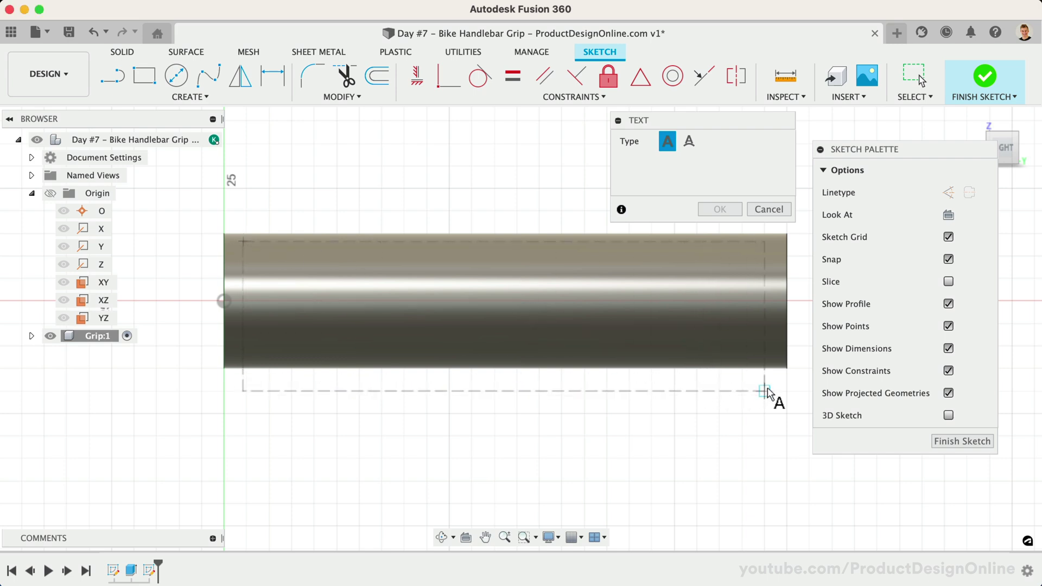
click(765, 391)
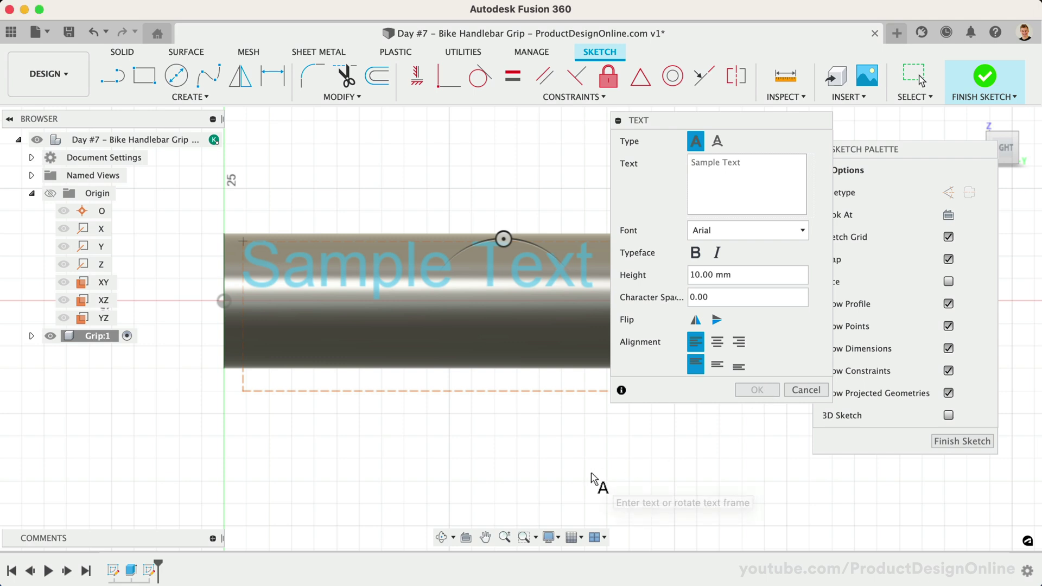
mouse_move(740, 117)
mouse_down()
mouse_move(828, 180)
mouse_move(879, 178)
mouse_move(870, 181)
mouse_up()
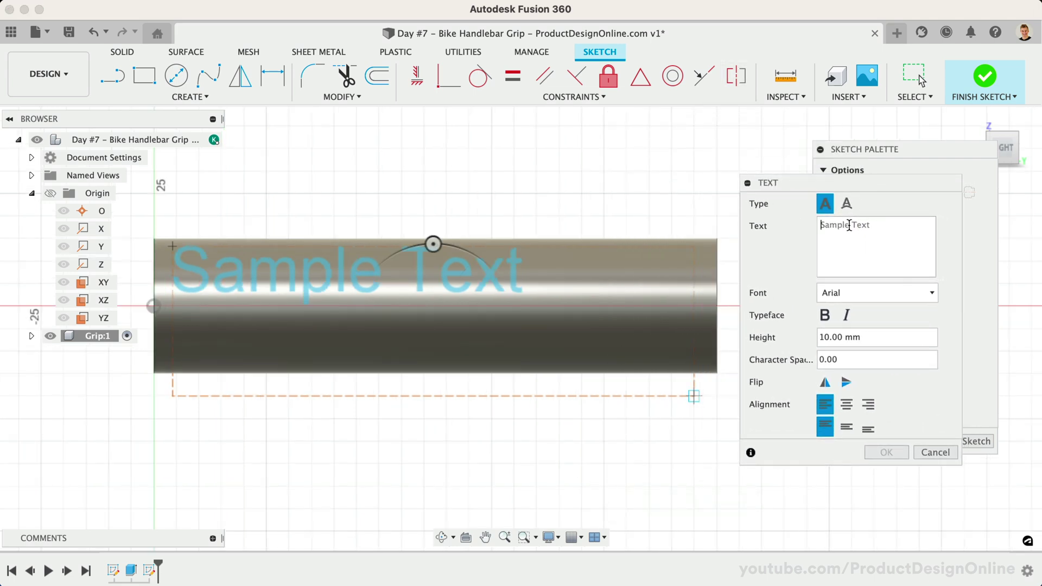
Enter bold MOUNTAINEER text, 11 mm tall, centred horizontally and vertically, and place it.
text(MOUNTA)
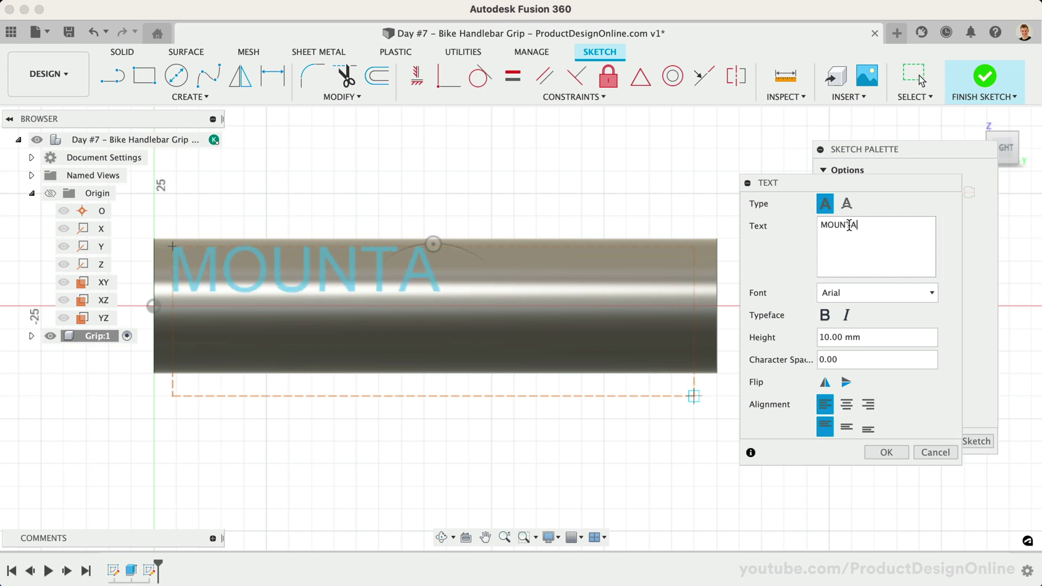
text(INEER)
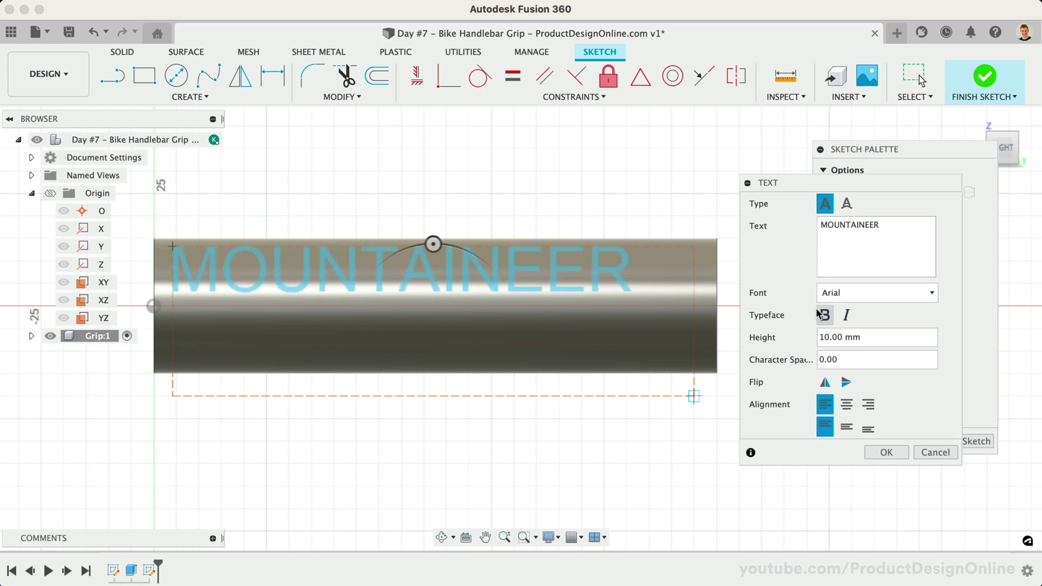
click(824, 315)
drag(831, 337, 816, 336)
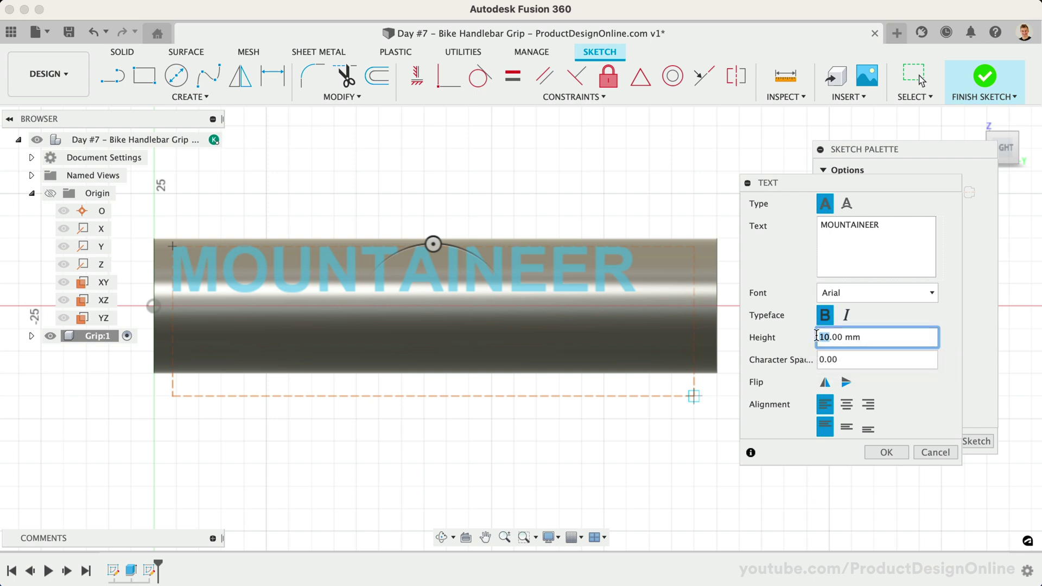
text(12)
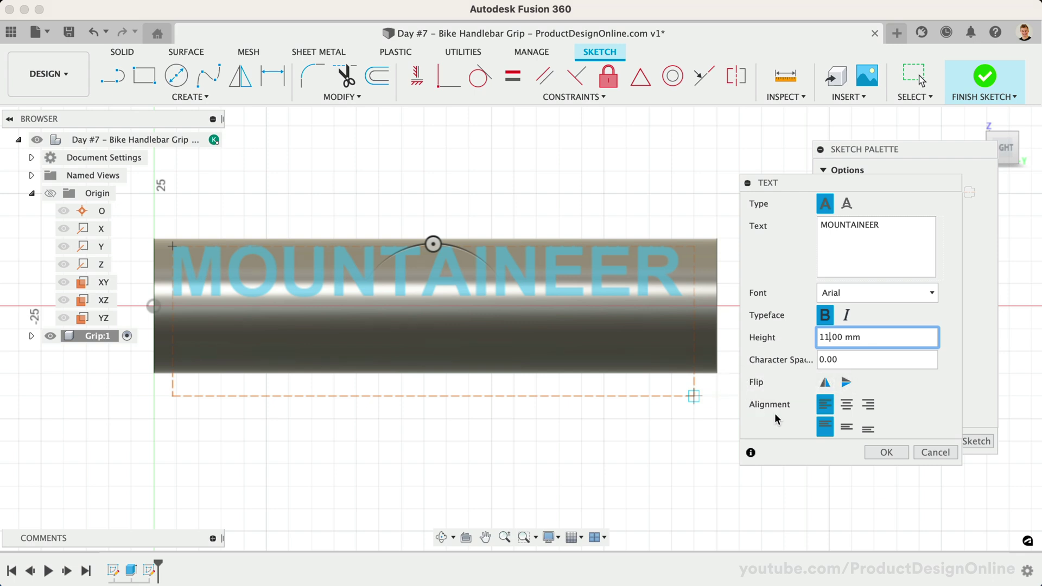
click(842, 407)
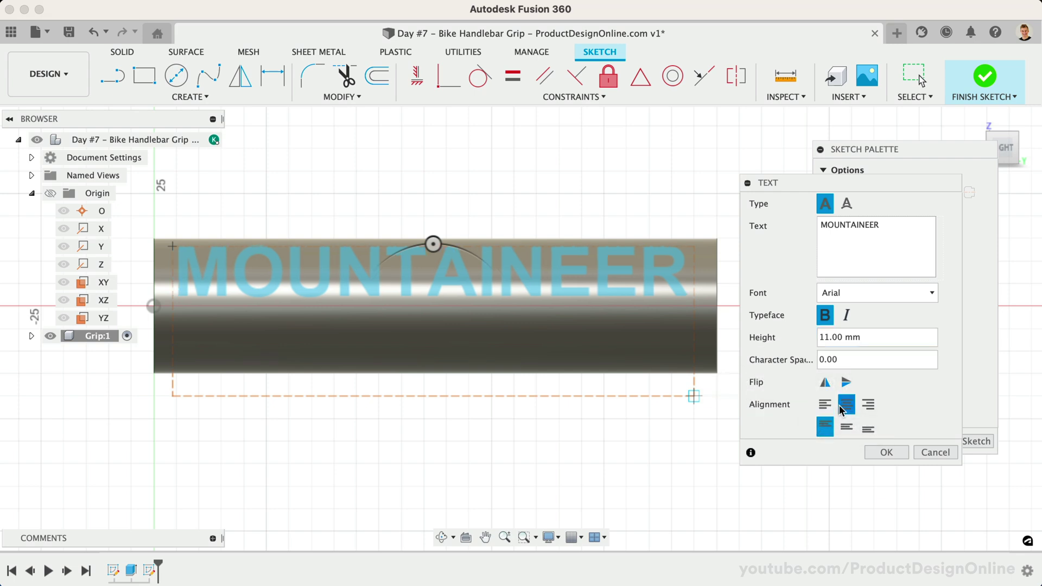
click(845, 428)
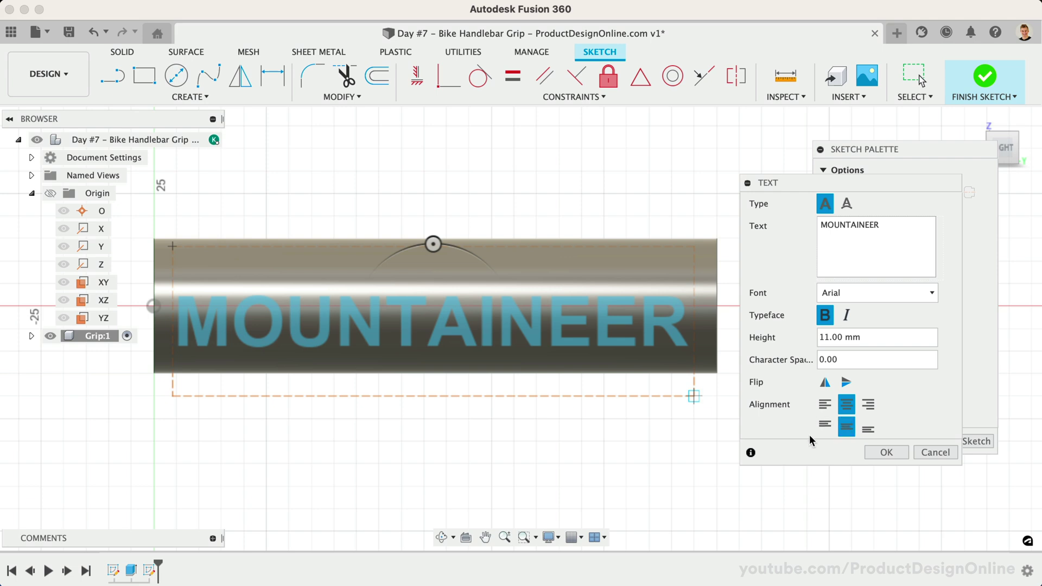
click(868, 450)
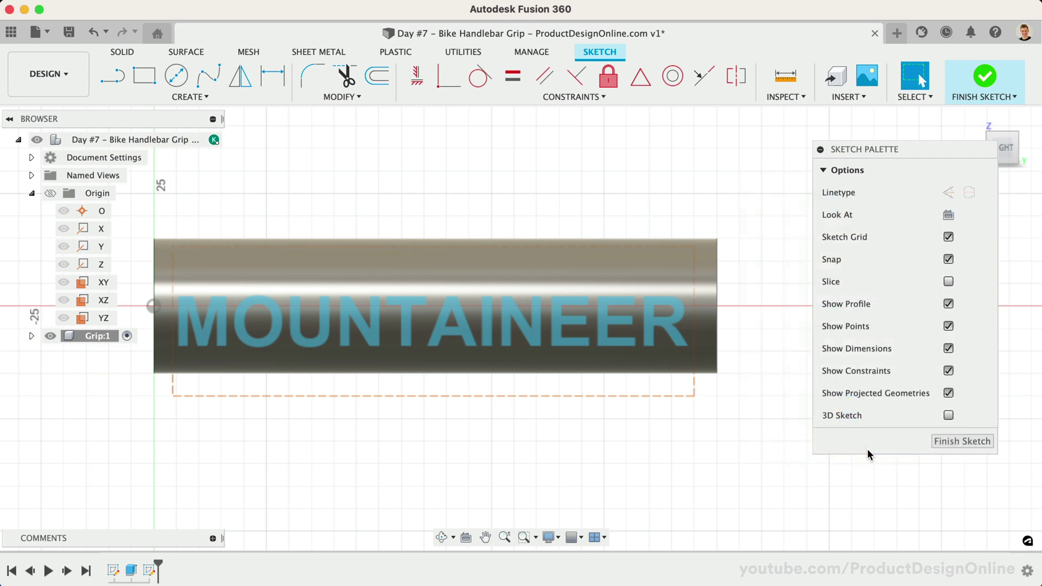
Pull the MOUNTAINEER text frame's bottom-right corner slightly outward.
mouse_move(695, 396)
mouse_down()
mouse_move(783, 458)
mouse_move(653, 327)
mouse_move(690, 407)
mouse_up()
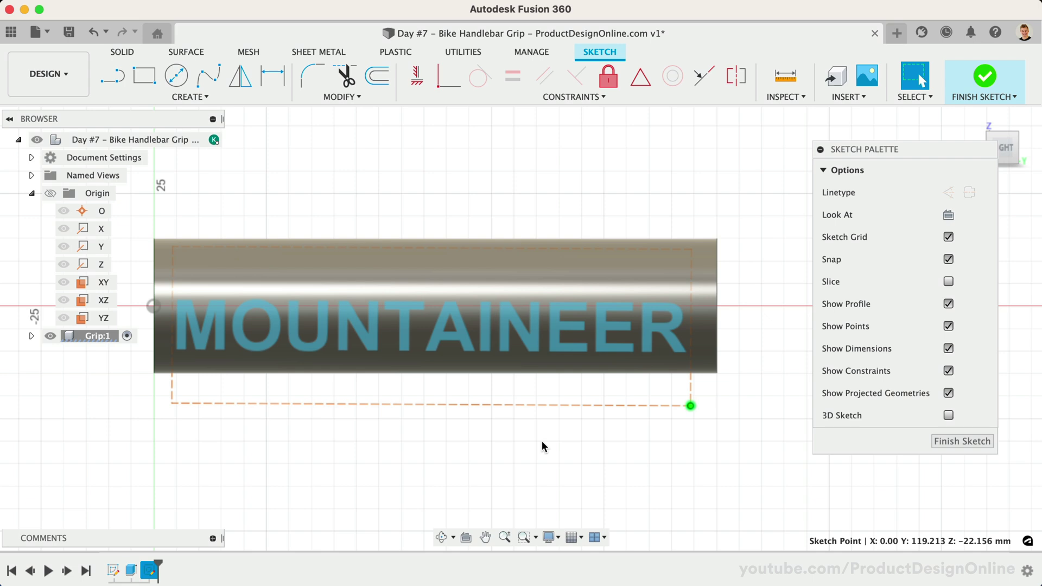
Intersect the grip's cylindrical face into the sketch to get its outline.
text(s)
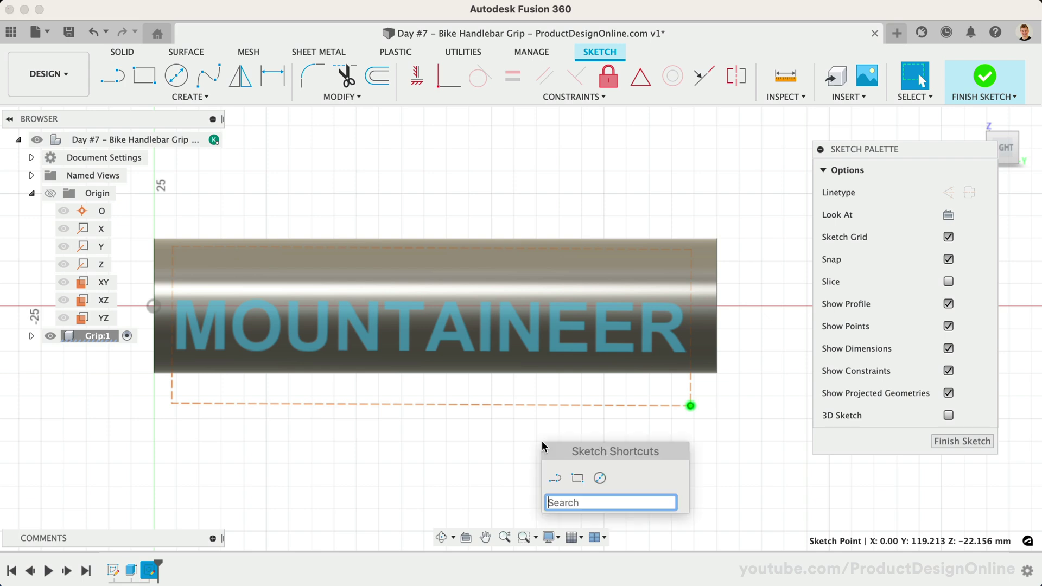
text(intersec)
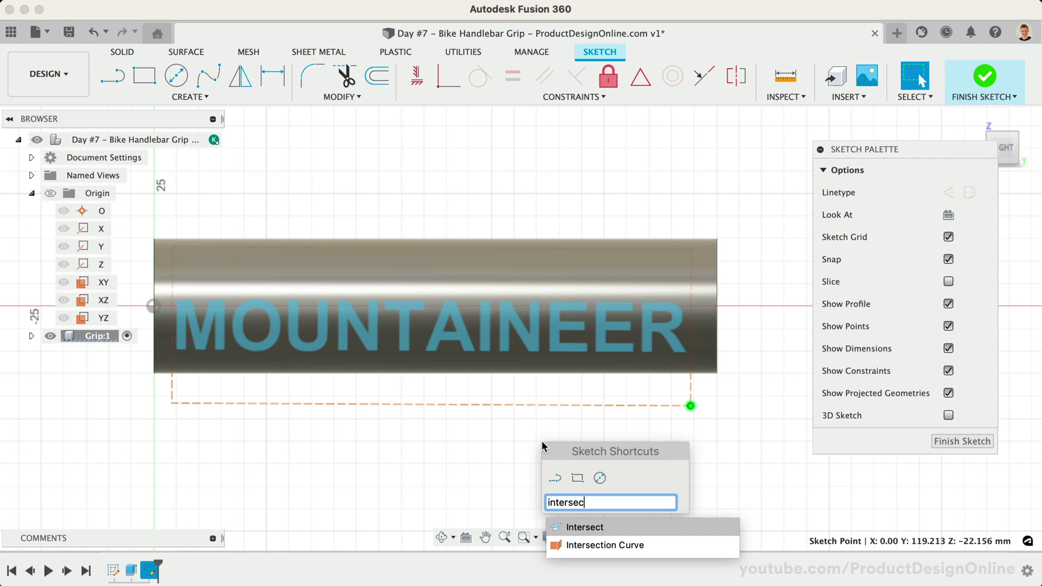
key(Return)
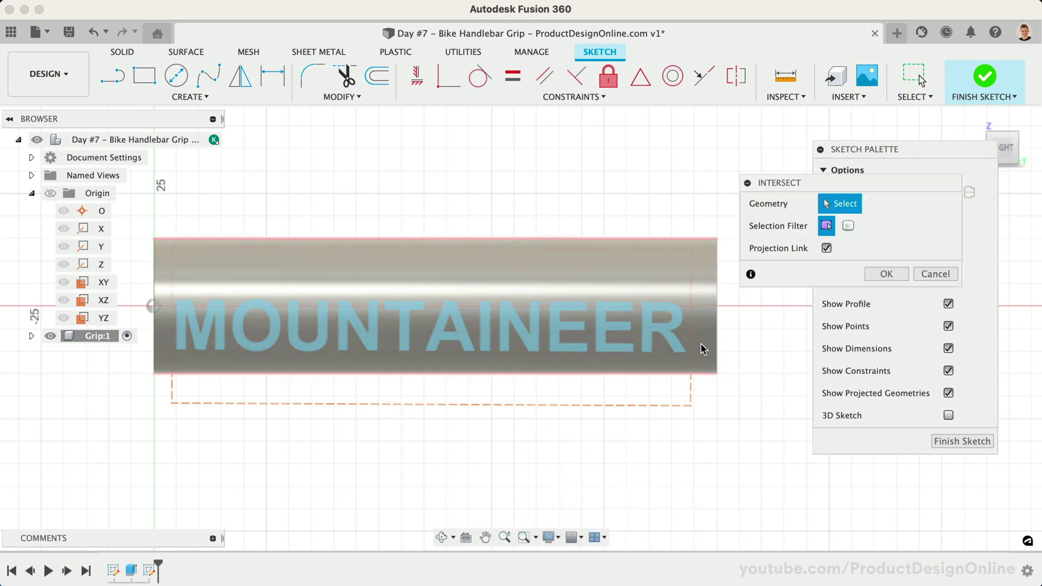
click(700, 343)
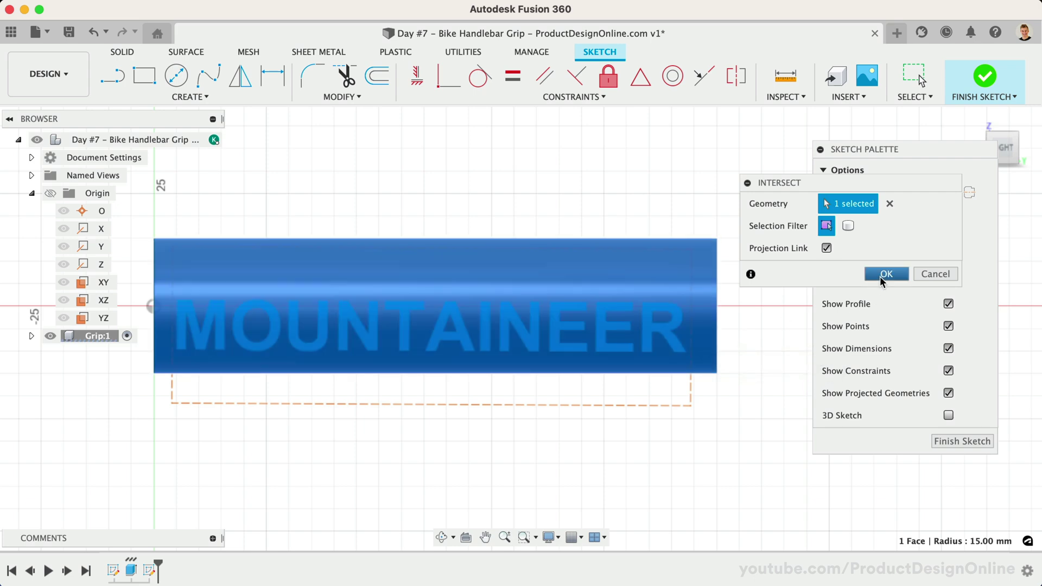
click(886, 274)
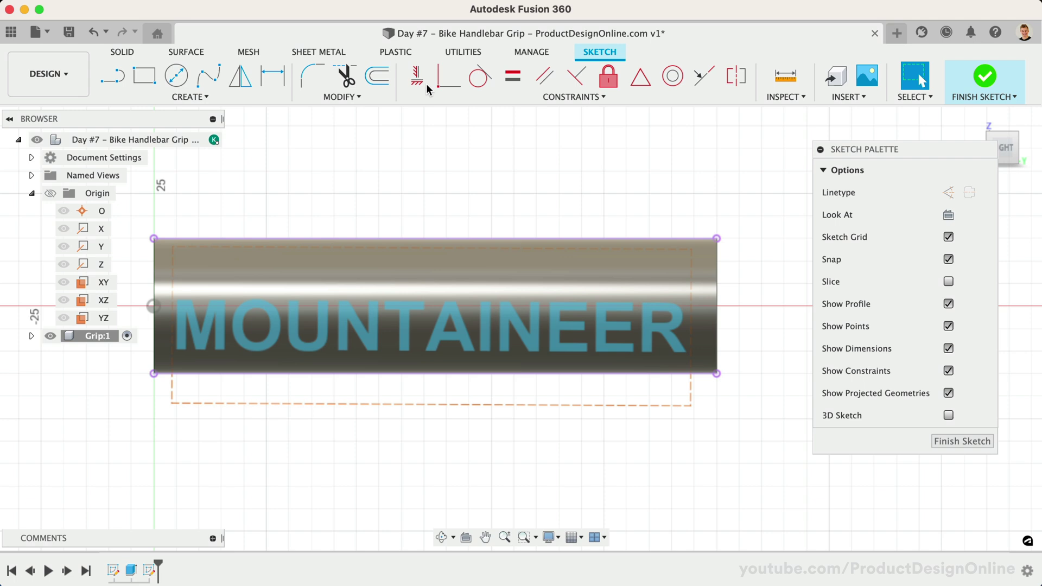
Make the text frame's top-right and bottom-left corners coincident with the outline's corners.
click(445, 83)
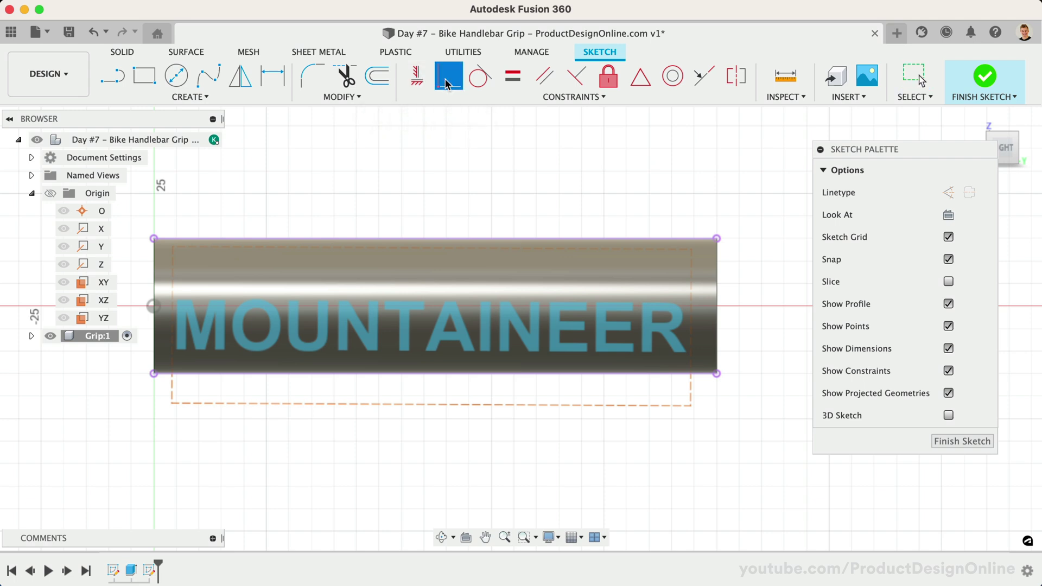
click(692, 249)
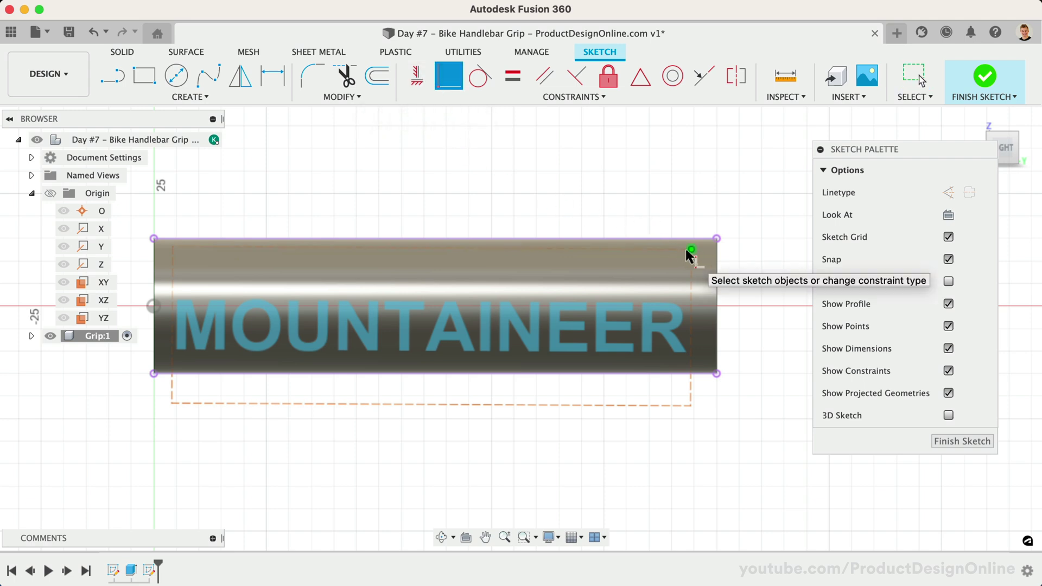
click(716, 239)
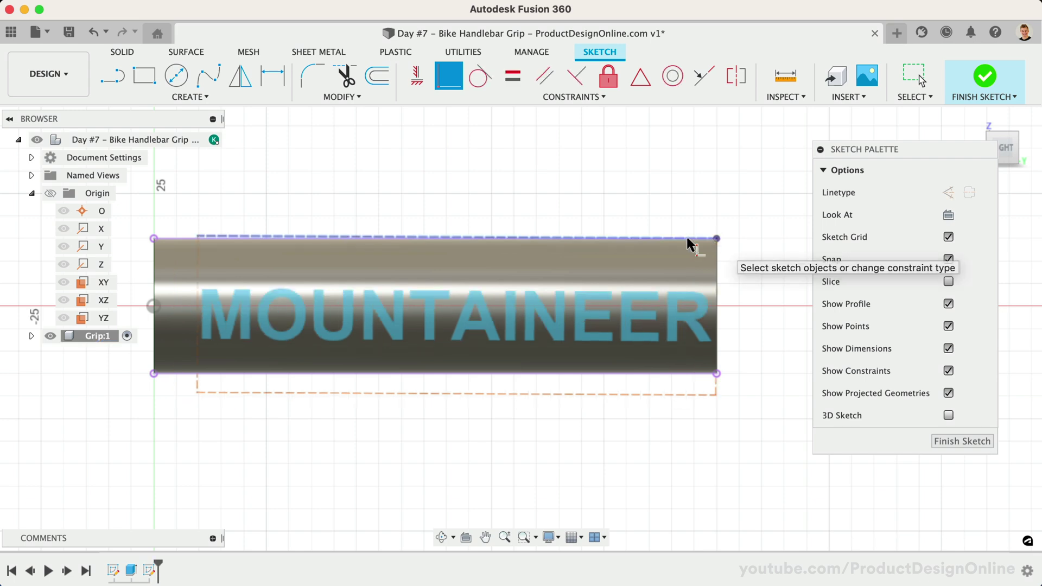
click(197, 392)
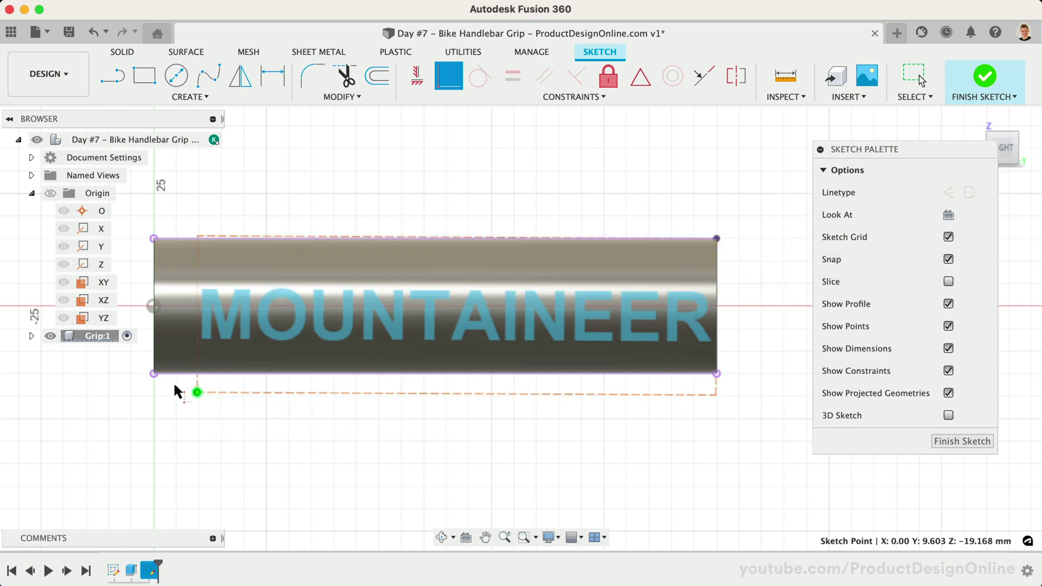
click(154, 374)
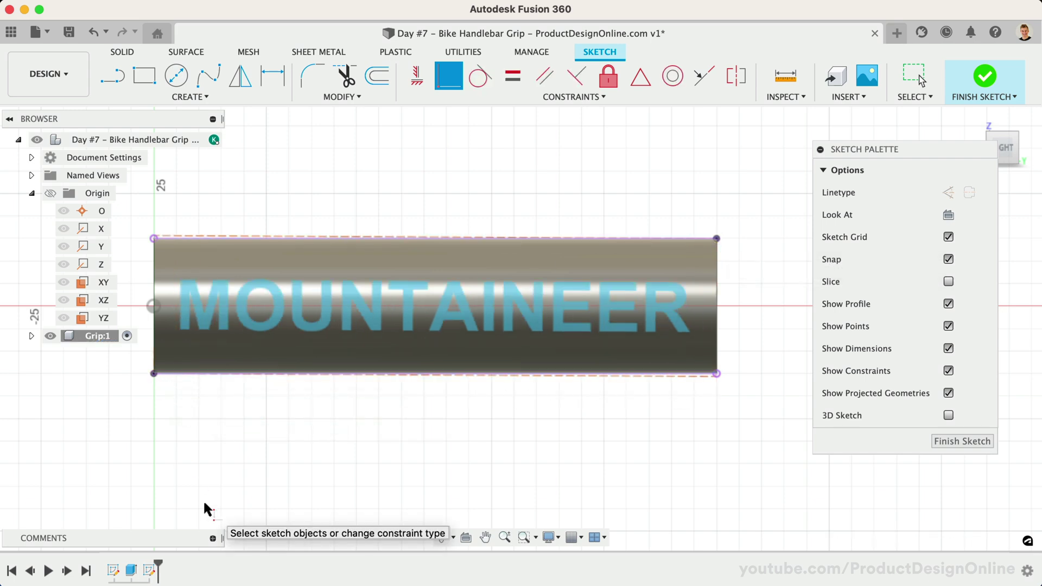
key(Escape)
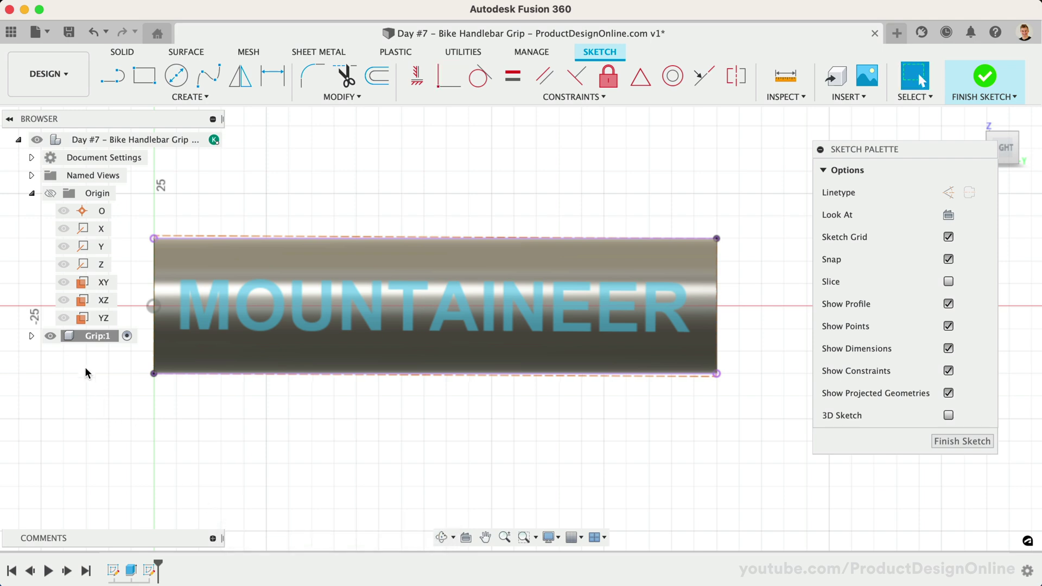
Constrain the outline's bottom edge horizontal, with the Grip sketches listed in the browser.
click(31, 194)
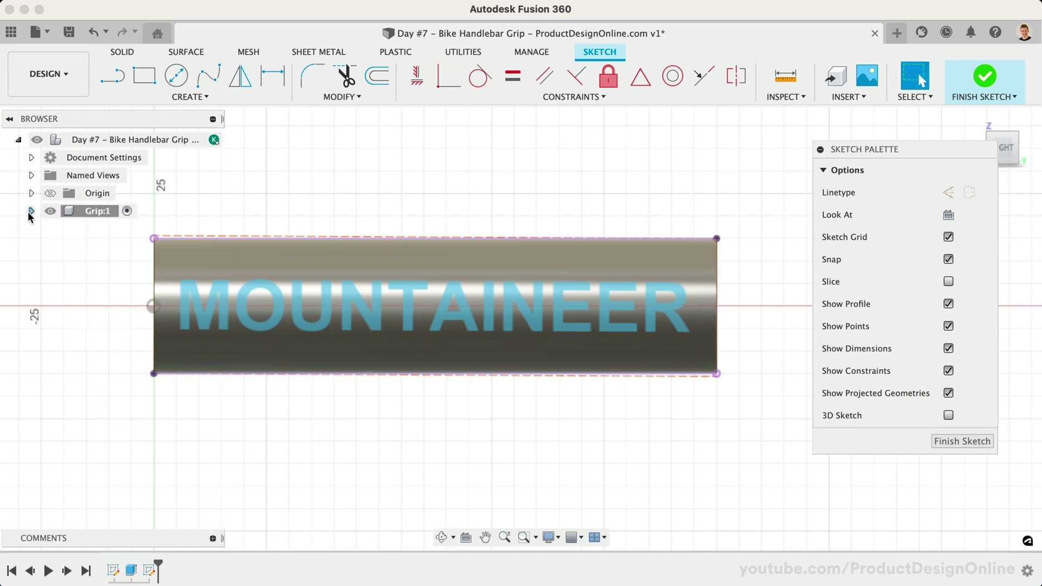
click(32, 211)
click(45, 264)
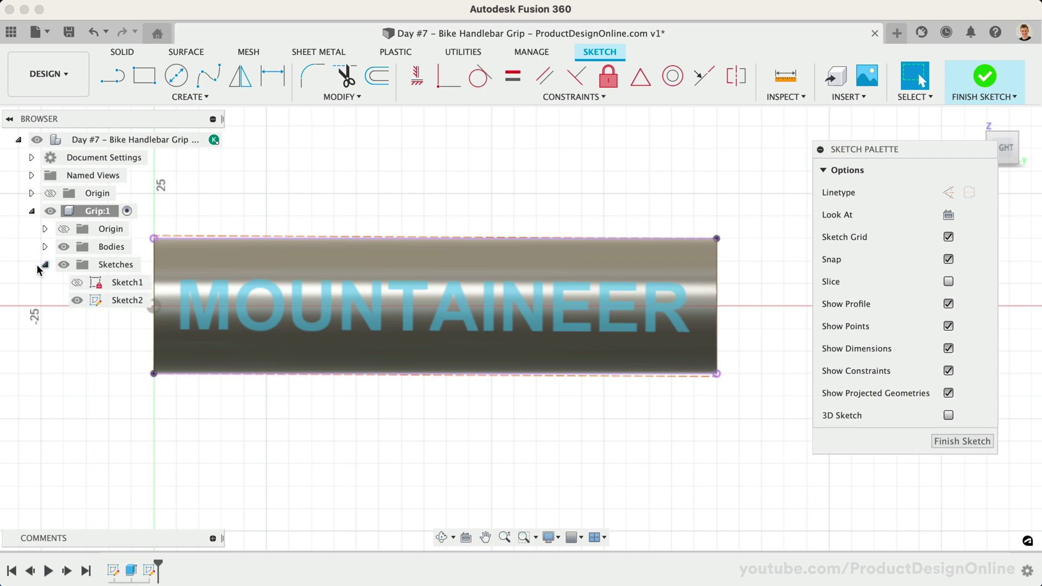
click(208, 374)
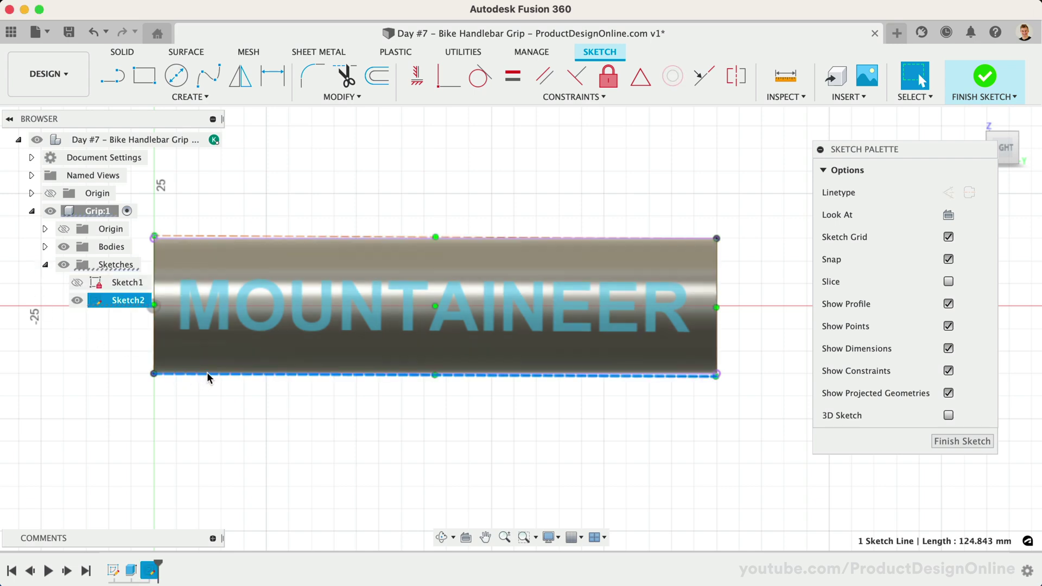
click(417, 77)
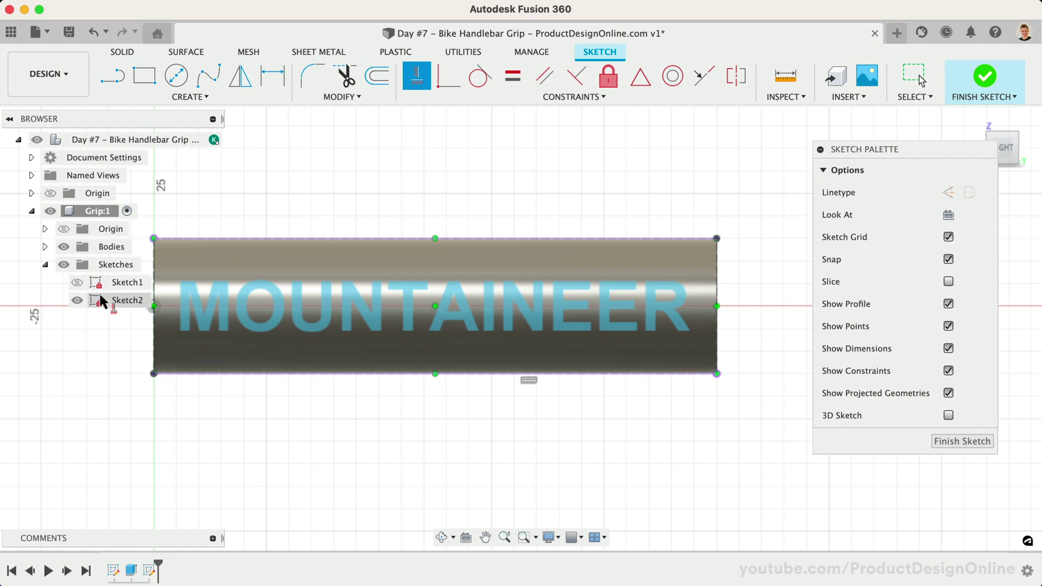
key(Escape)
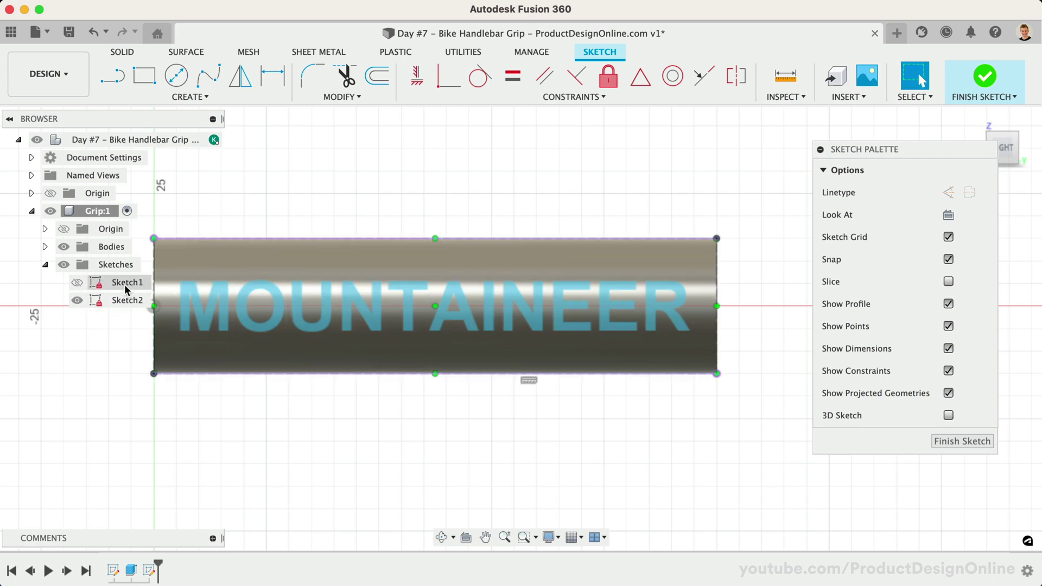
Rename Sketch1 to Cylinder and Sketch2 to Emboss Text.
click(125, 283)
double_click(124, 283)
text(Cy)
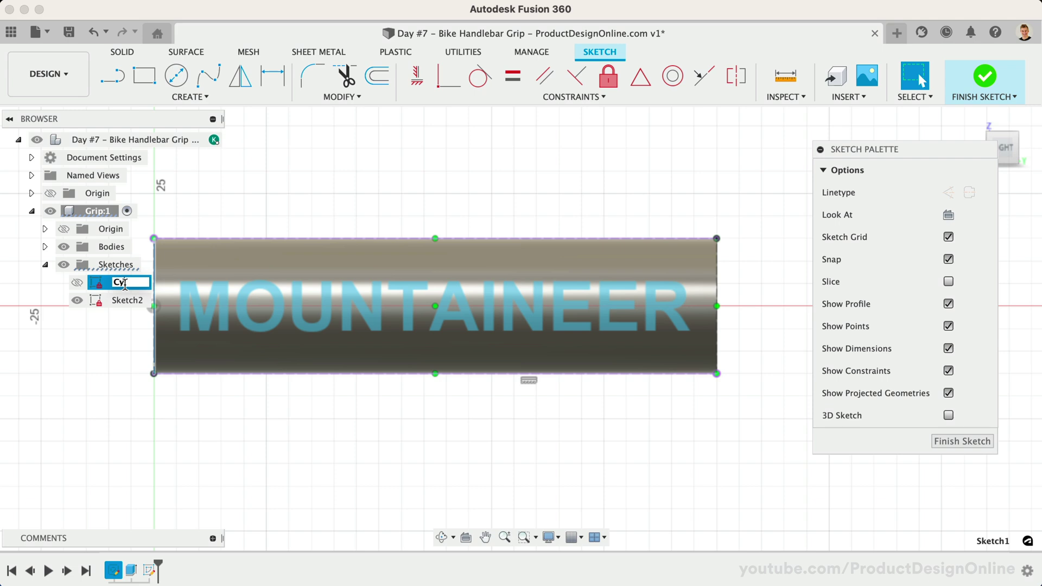
text(linder)
key(Return)
click(125, 300)
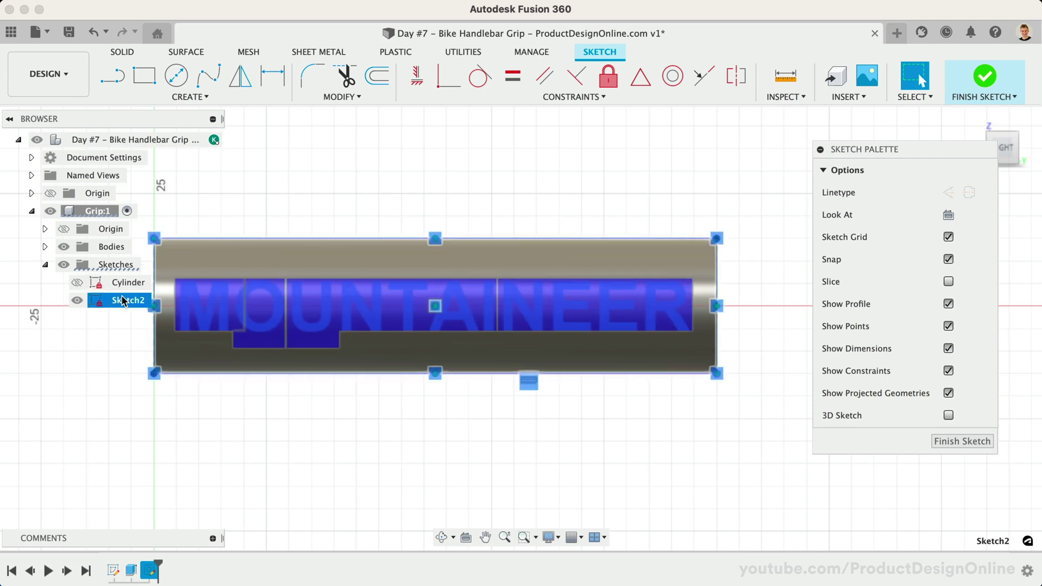
double_click(125, 300)
text(Emb)
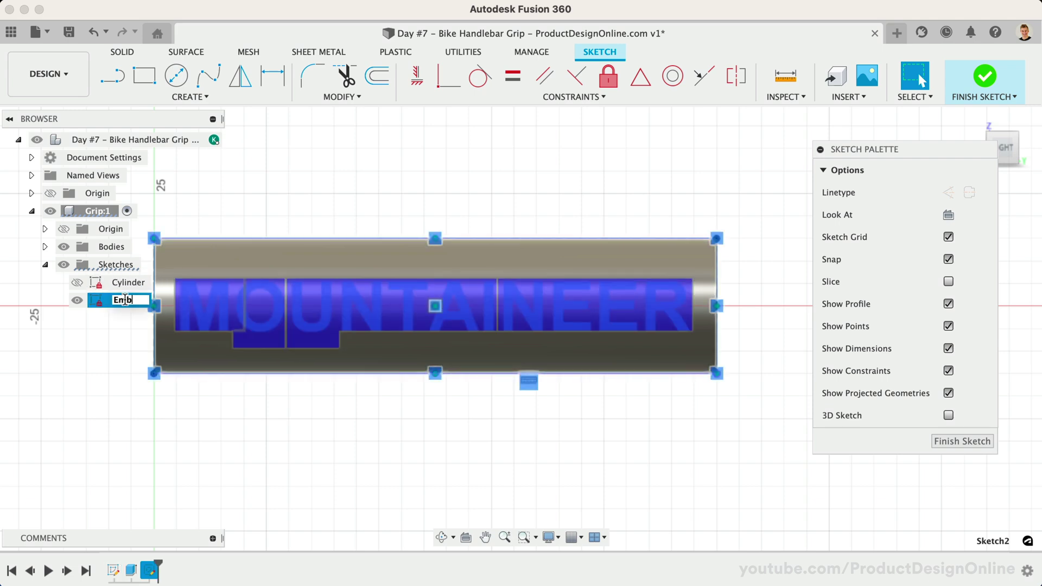
text(oss Text)
key(Return)
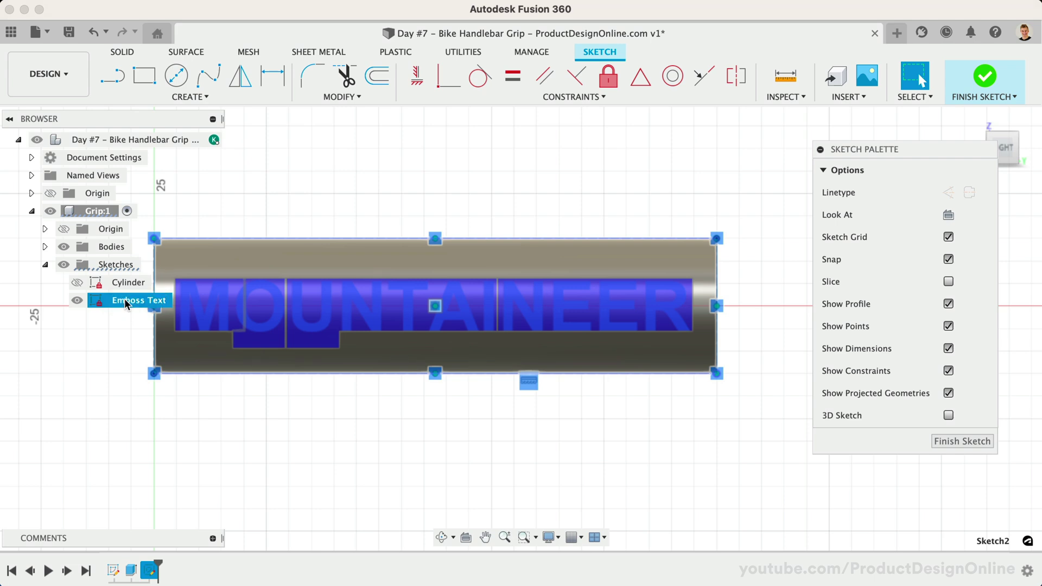
click(109, 390)
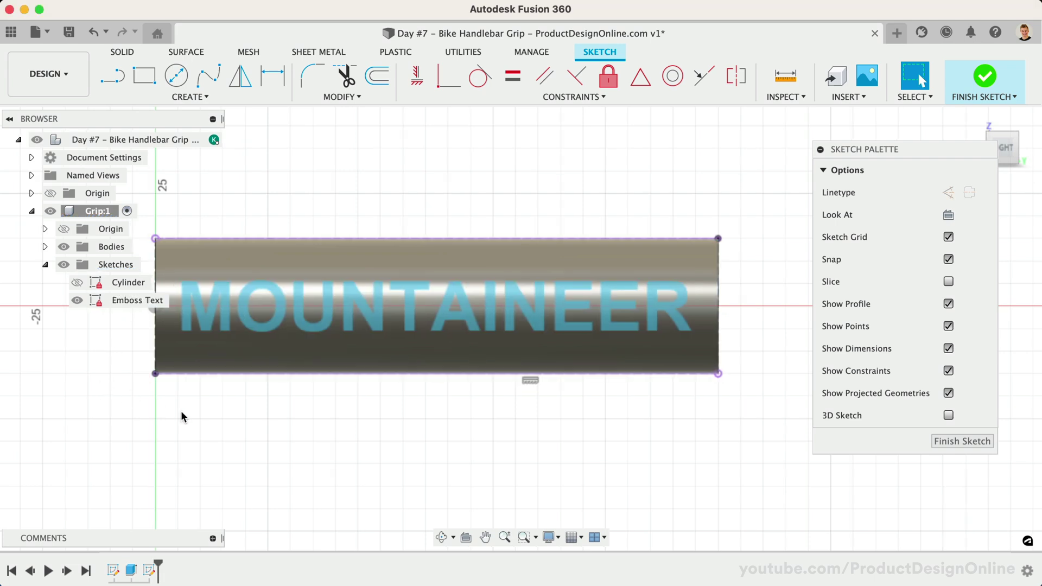
Start an Emboss of the MOUNTAINEER profile onto the cylinder's curved face, hiding the sketch.
scroll(181, 415, left, 3)
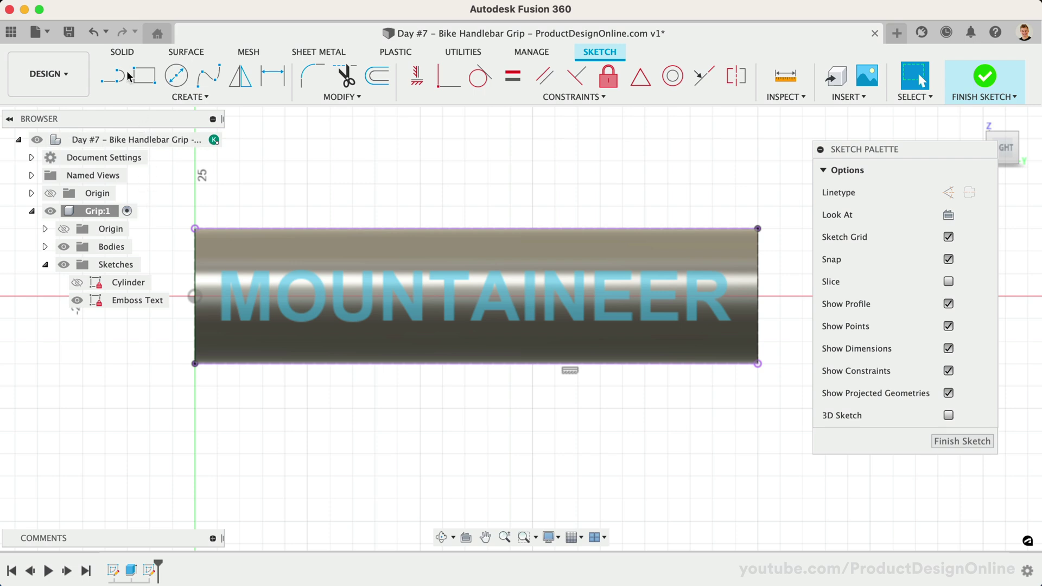
click(124, 53)
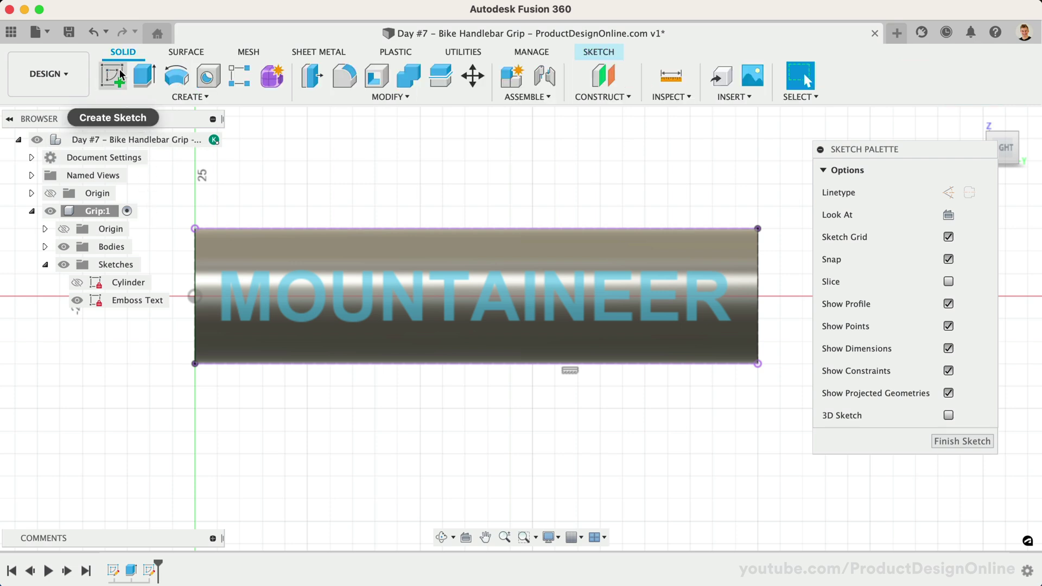
click(187, 97)
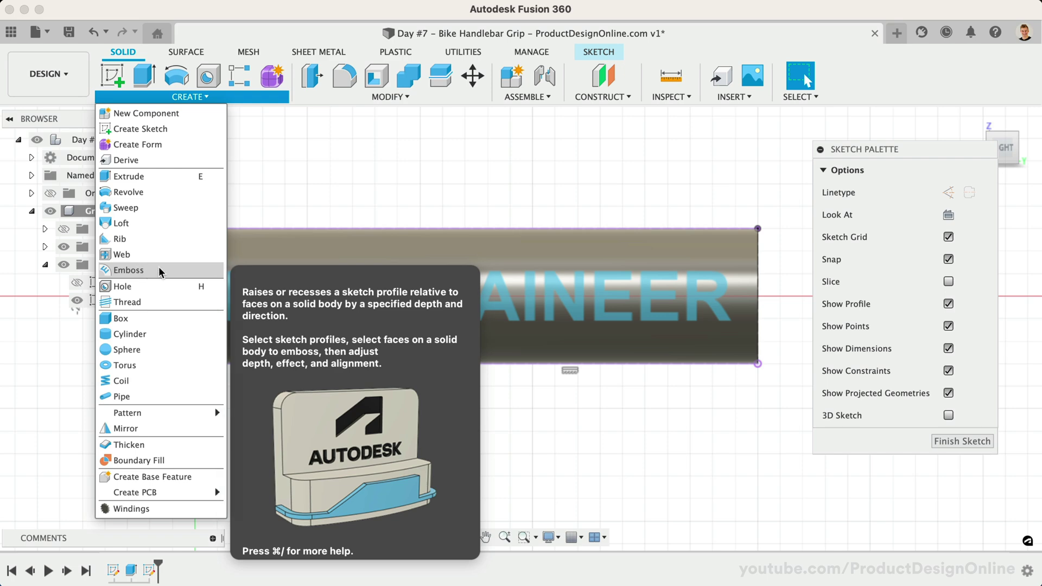
click(160, 271)
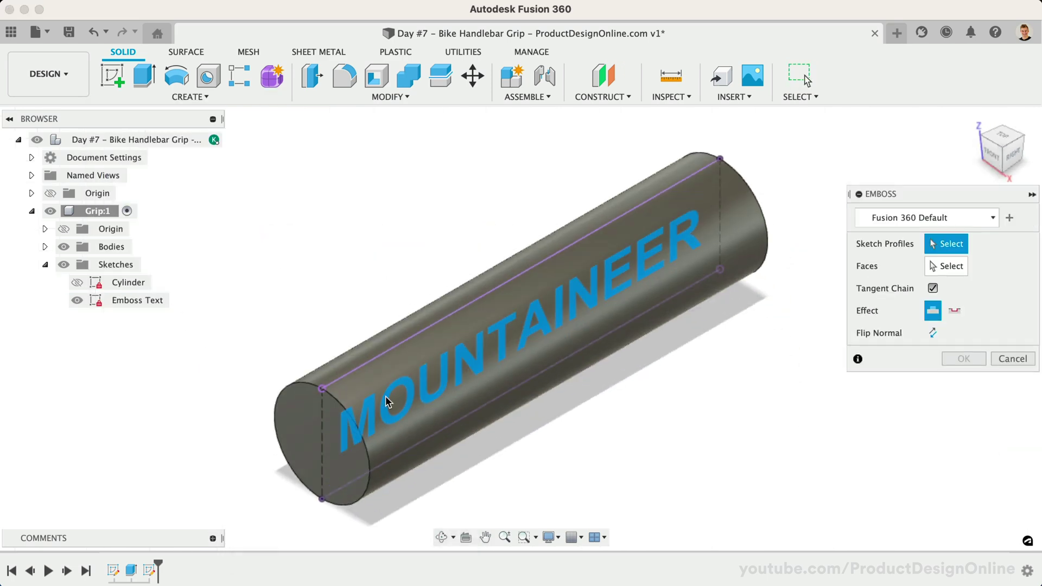
click(390, 401)
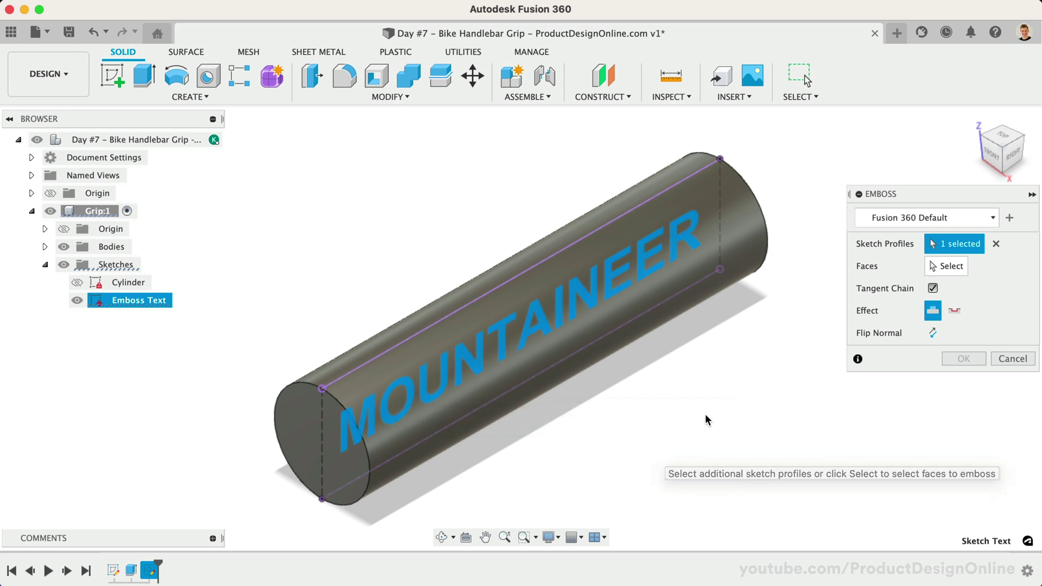
click(935, 267)
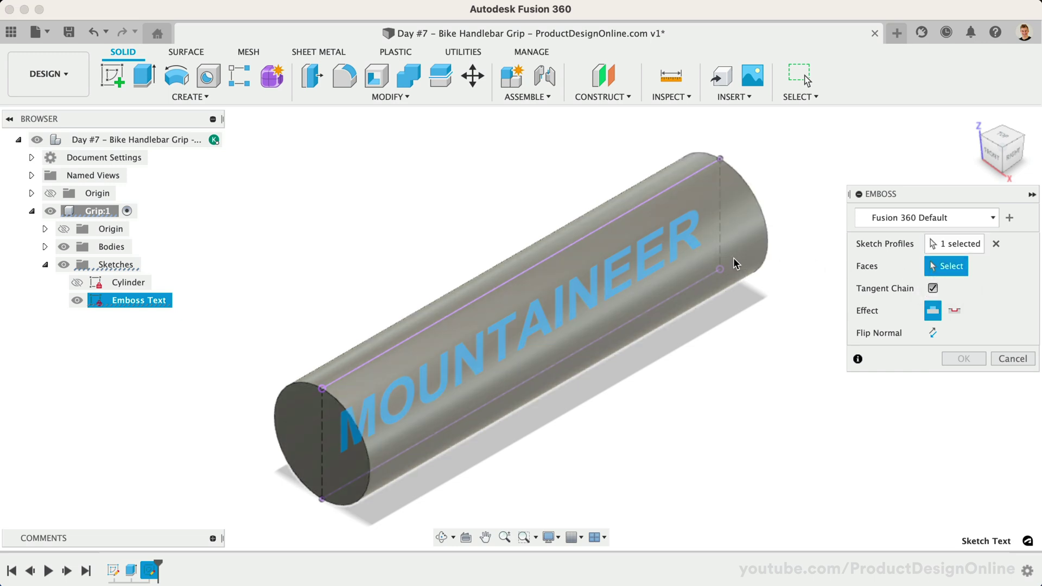
click(733, 258)
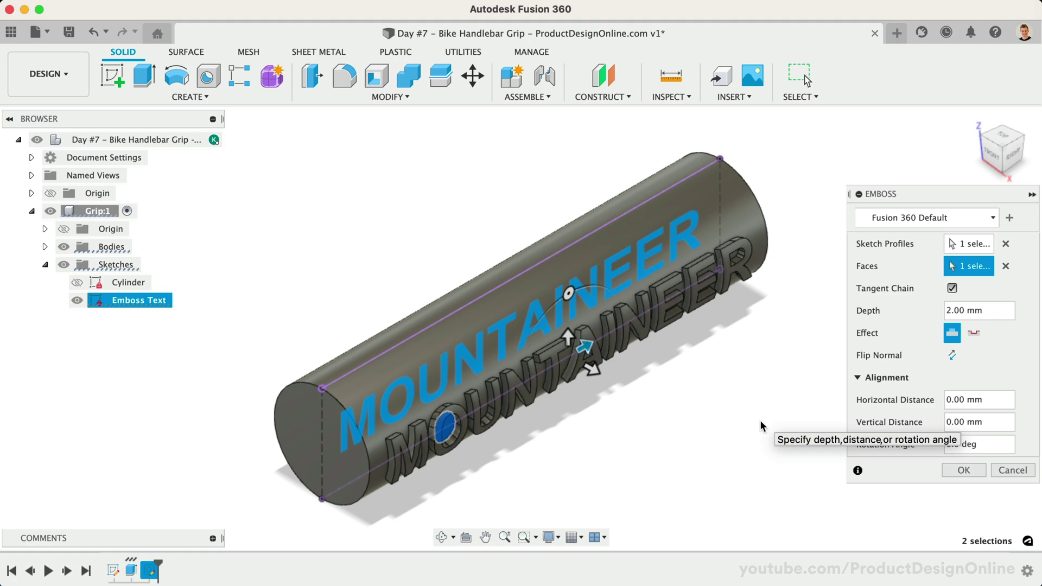
click(77, 304)
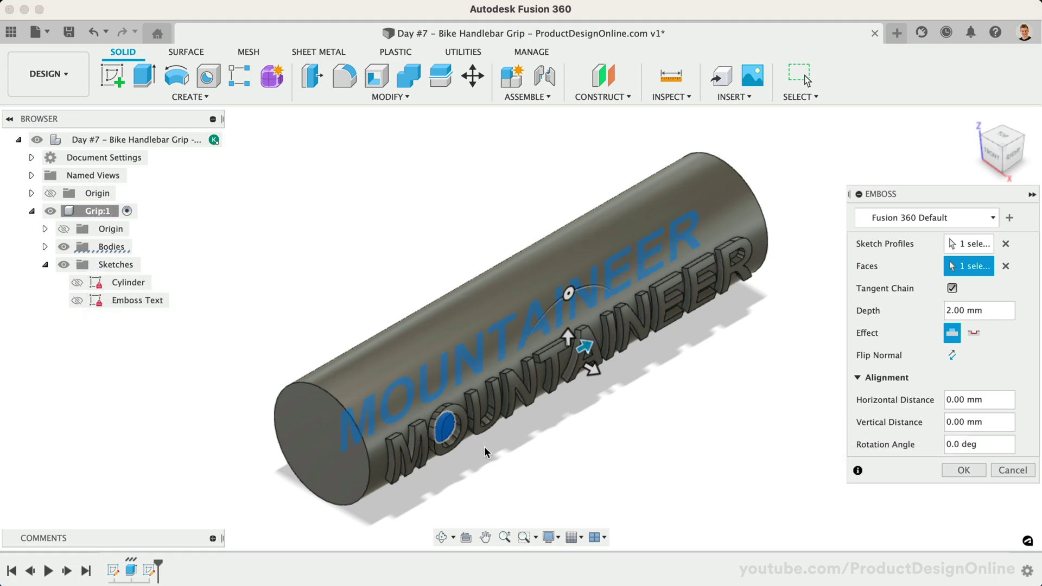
scroll(503, 476, up, 4)
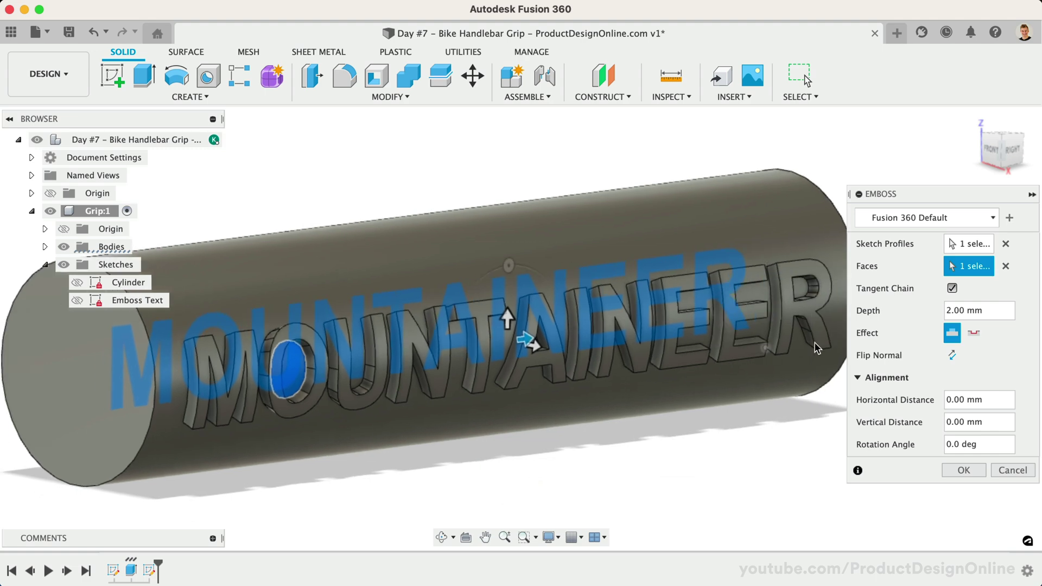
Set the emboss depth to 1 mm with raised Emboss effect and confirm.
click(951, 311)
drag(953, 313, 944, 315)
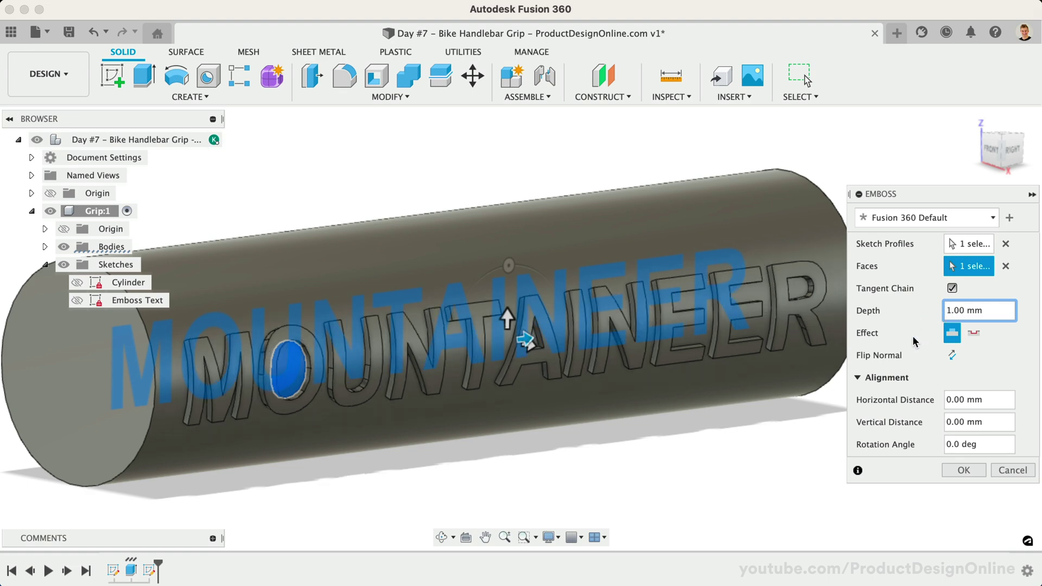
click(973, 334)
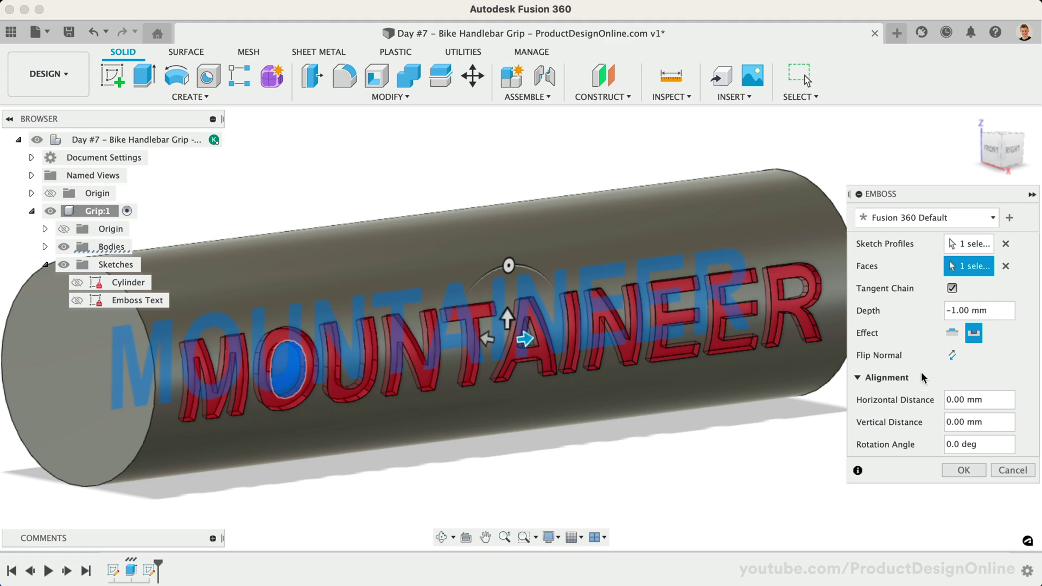
click(952, 333)
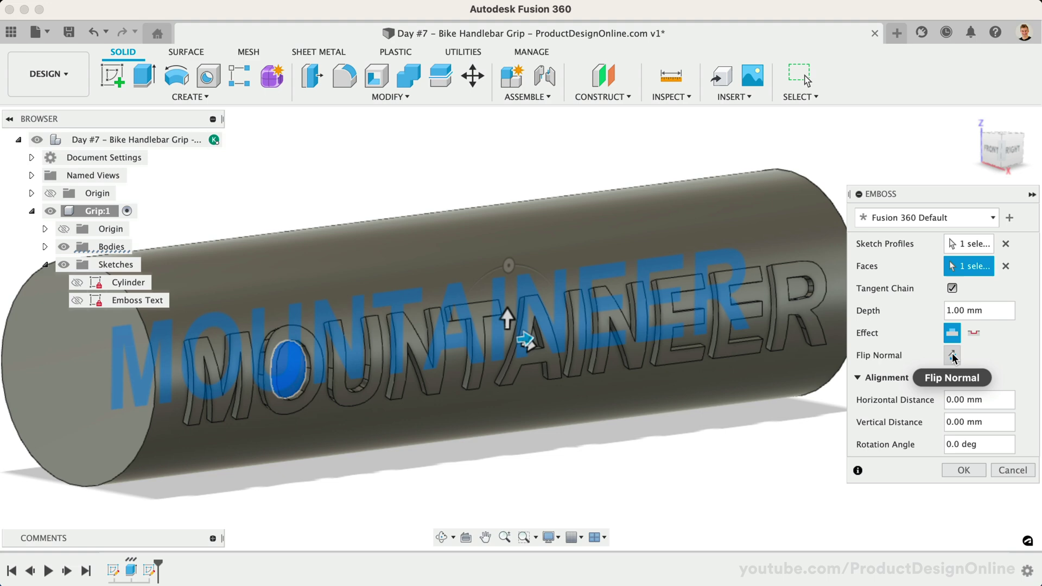
click(952, 355)
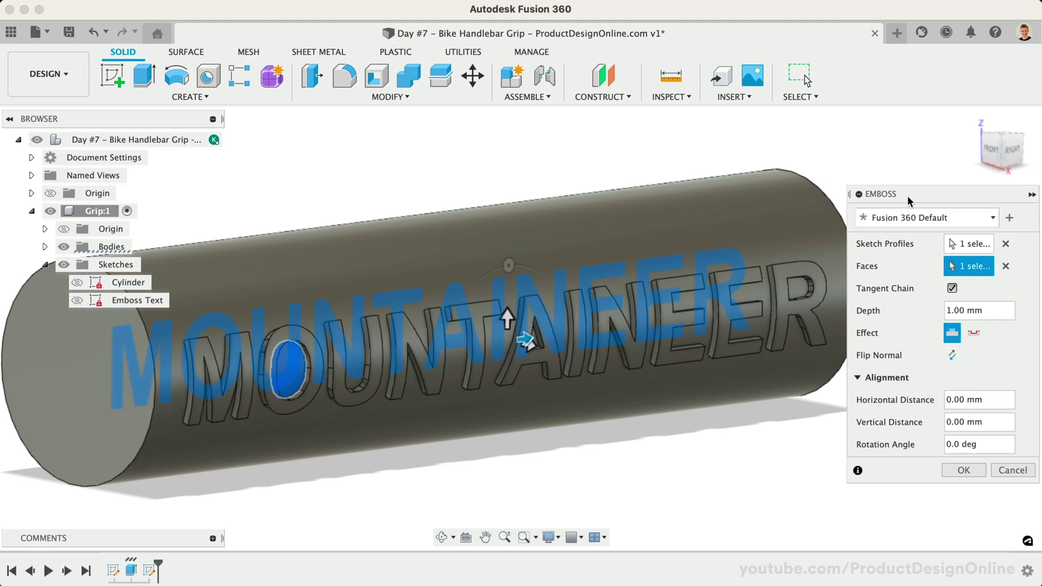
drag(910, 199, 889, 139)
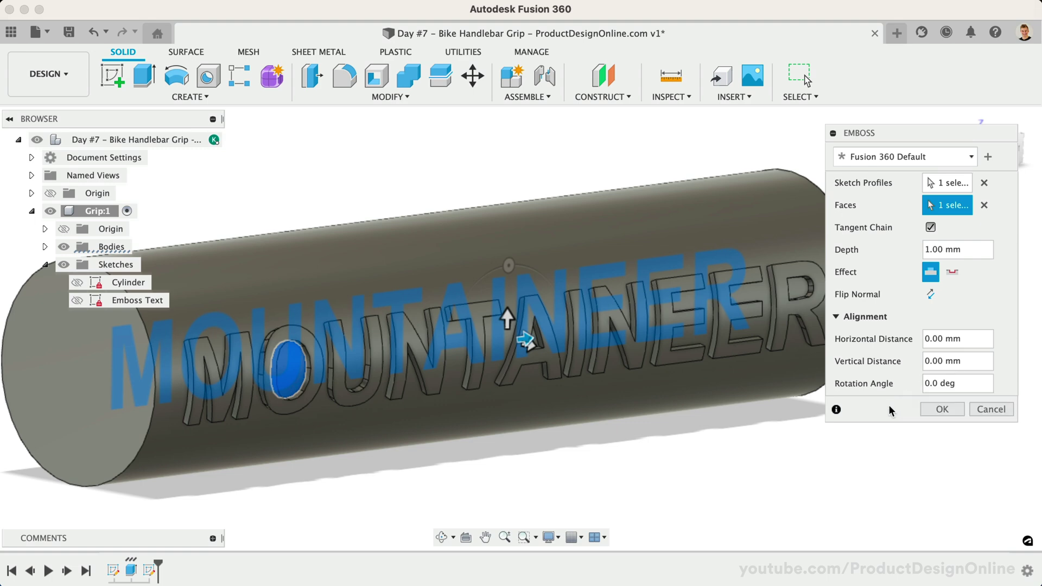
click(940, 411)
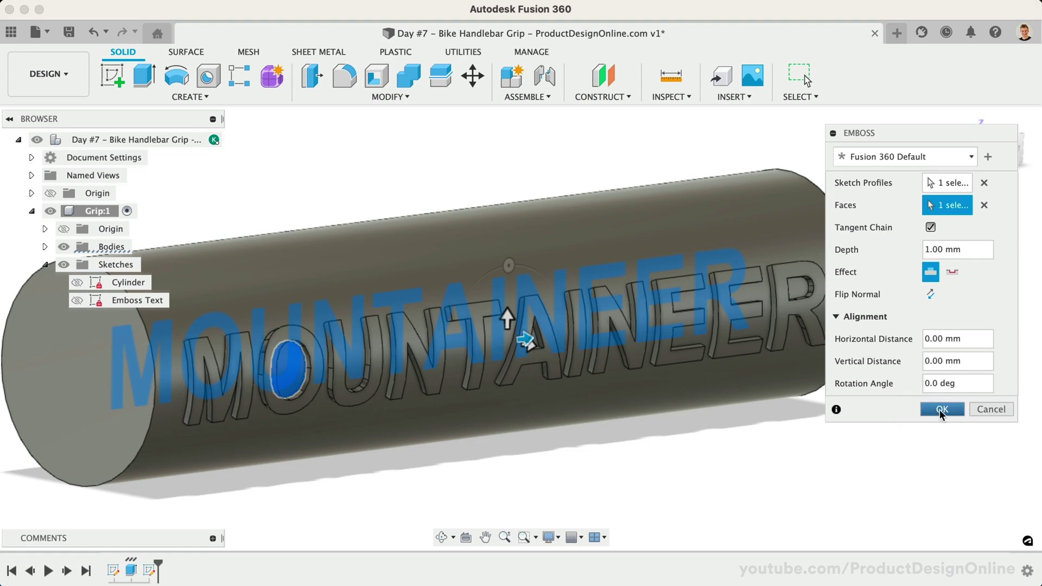
Create Sketch3 on the cylinder's end face and project its 30 mm circular edge into it.
scroll(718, 454, down, 3)
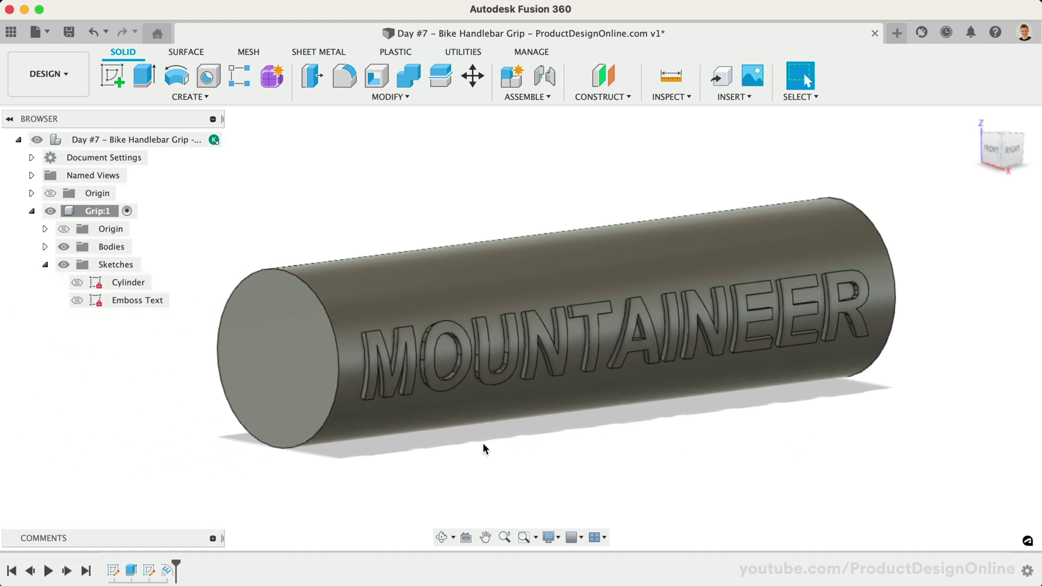
right_click(267, 356)
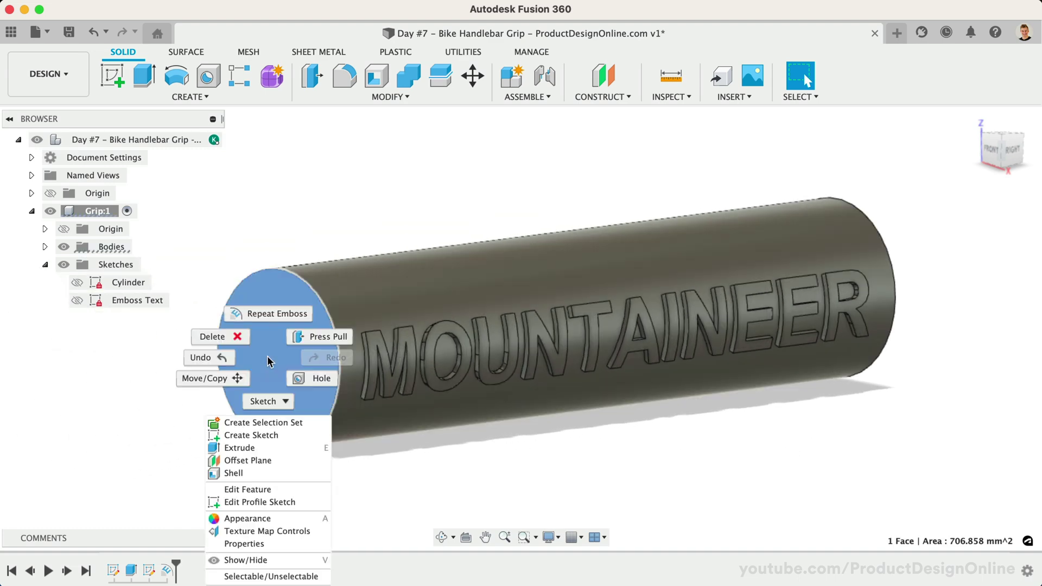
click(261, 434)
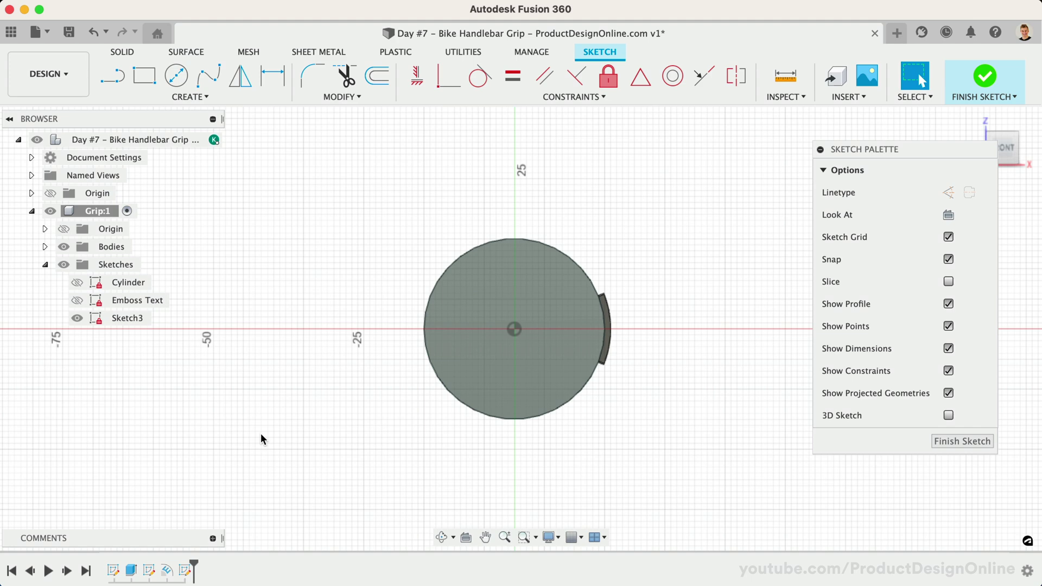
key(p)
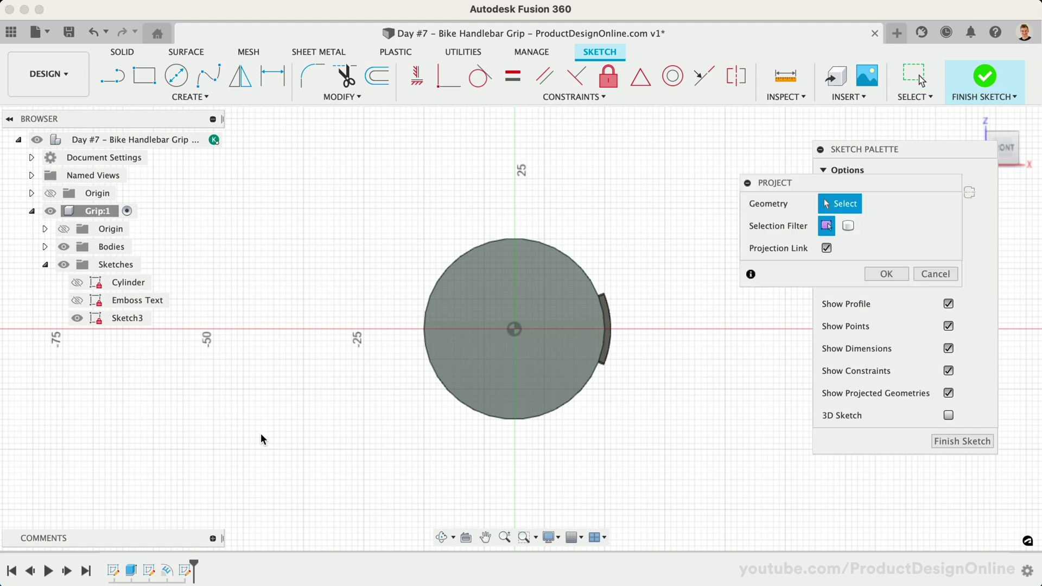
click(440, 379)
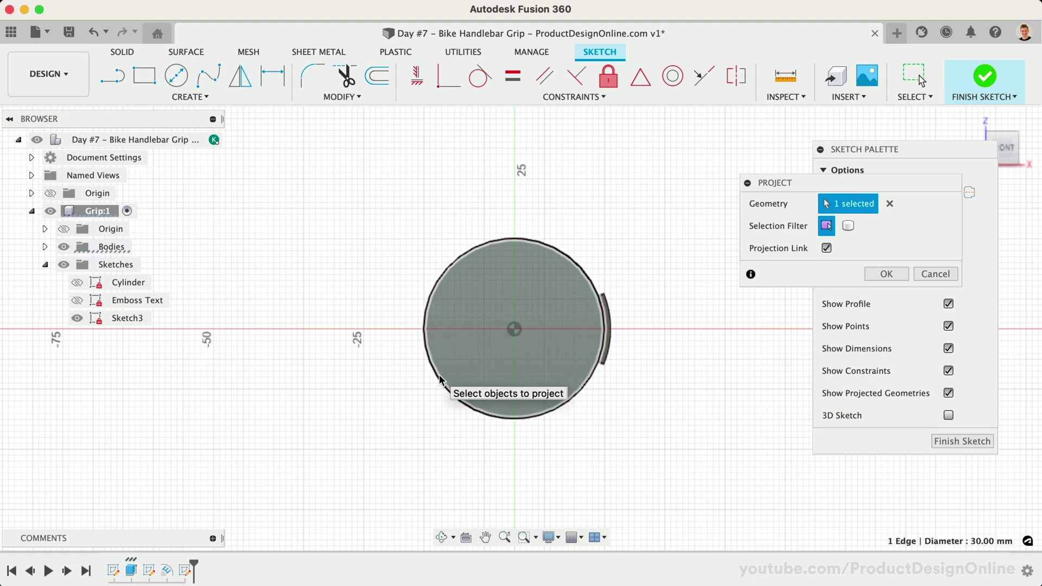
click(868, 274)
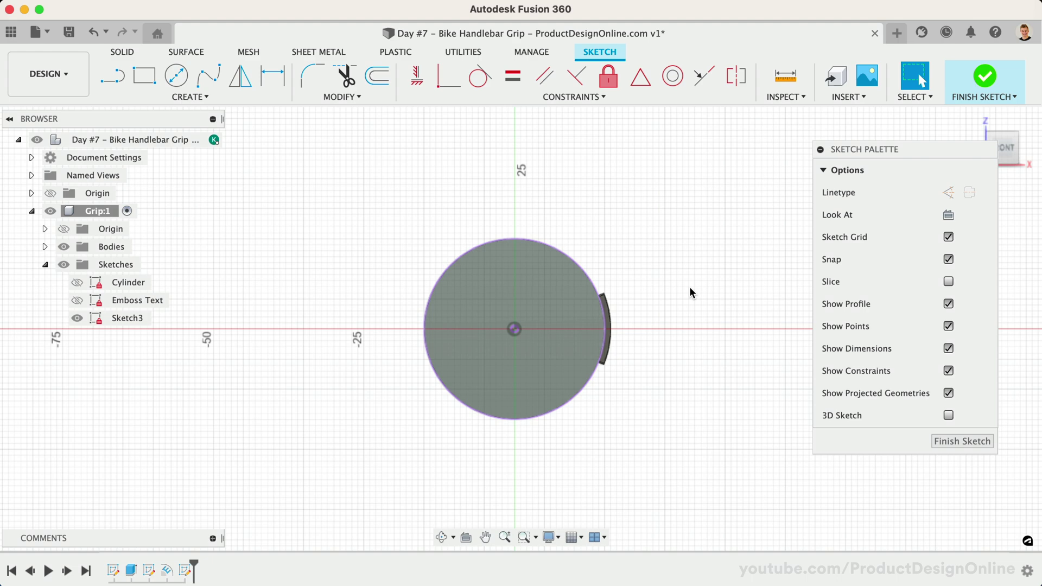
Offset the projected circle by 1.5 mm in Sketch3.
click(379, 77)
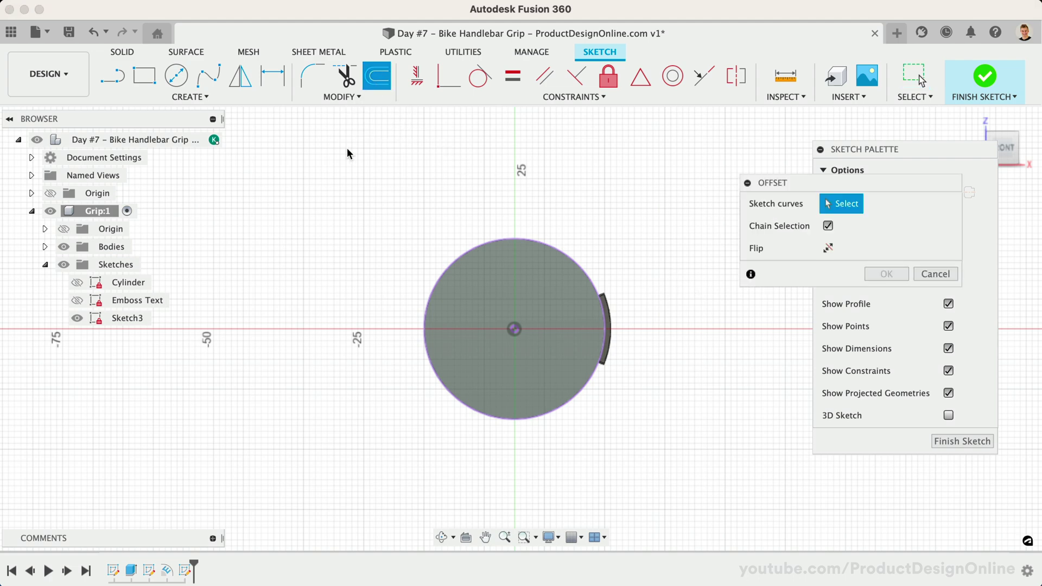
click(445, 271)
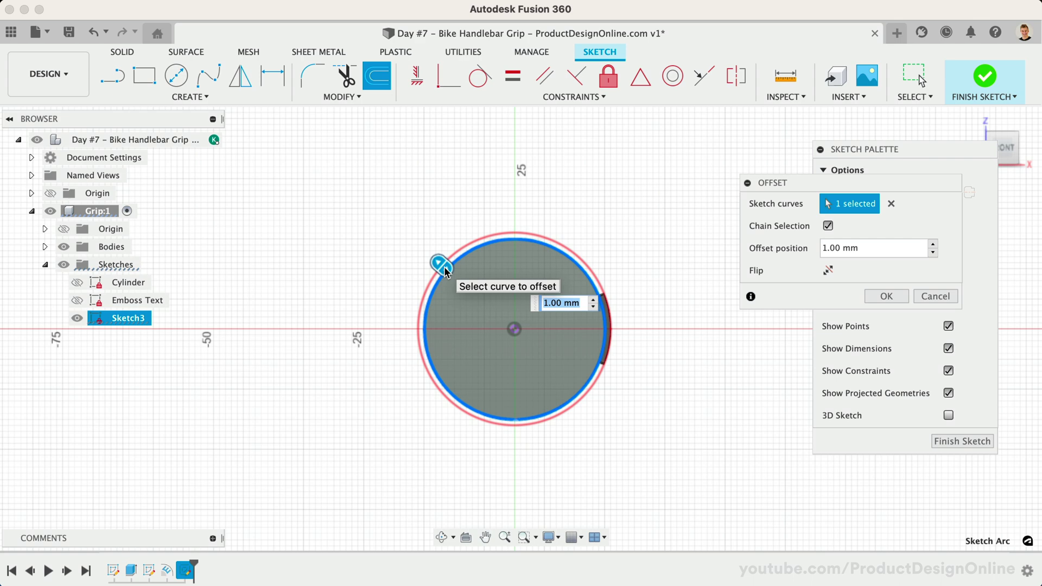
text(1.5)
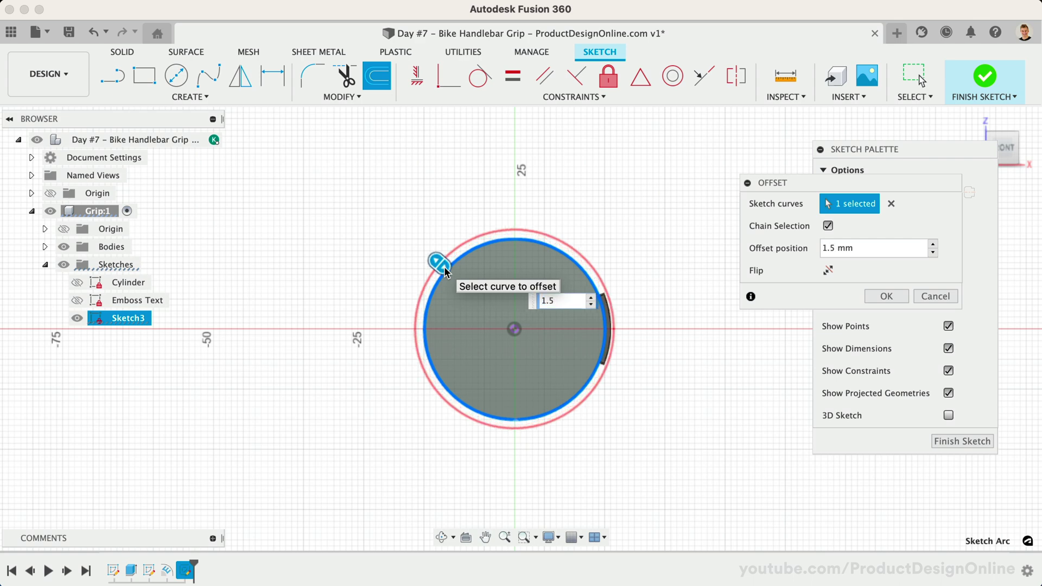
click(872, 293)
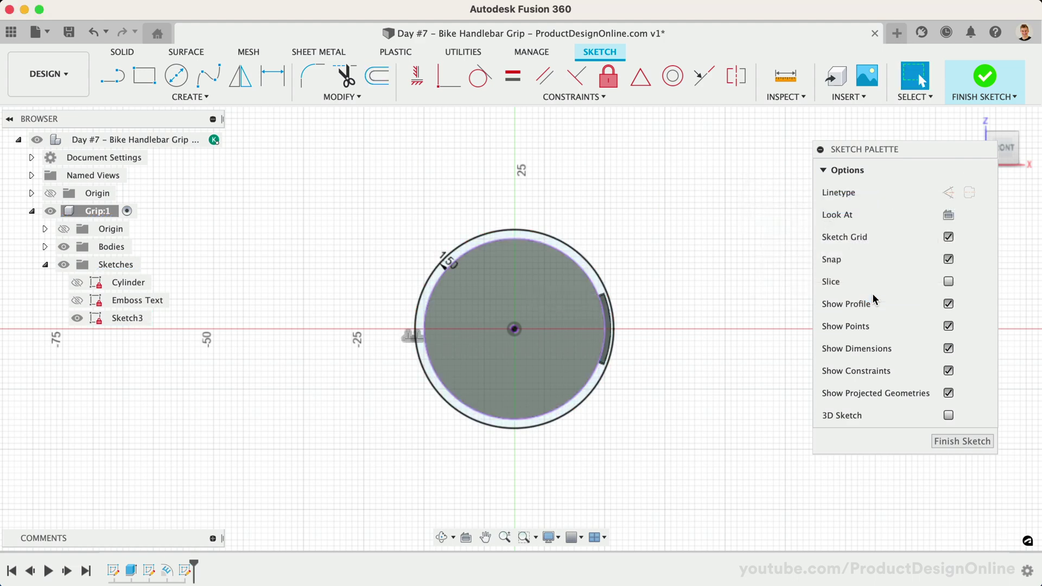
Draw a short line joining the inner and outer circles beside the raised arc.
scroll(667, 374, up, 5)
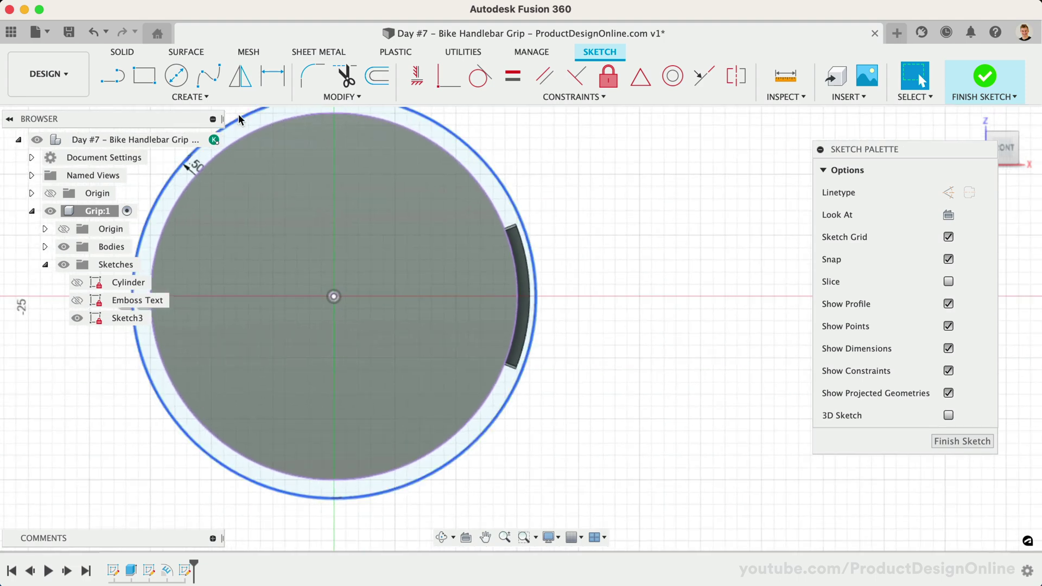
click(111, 79)
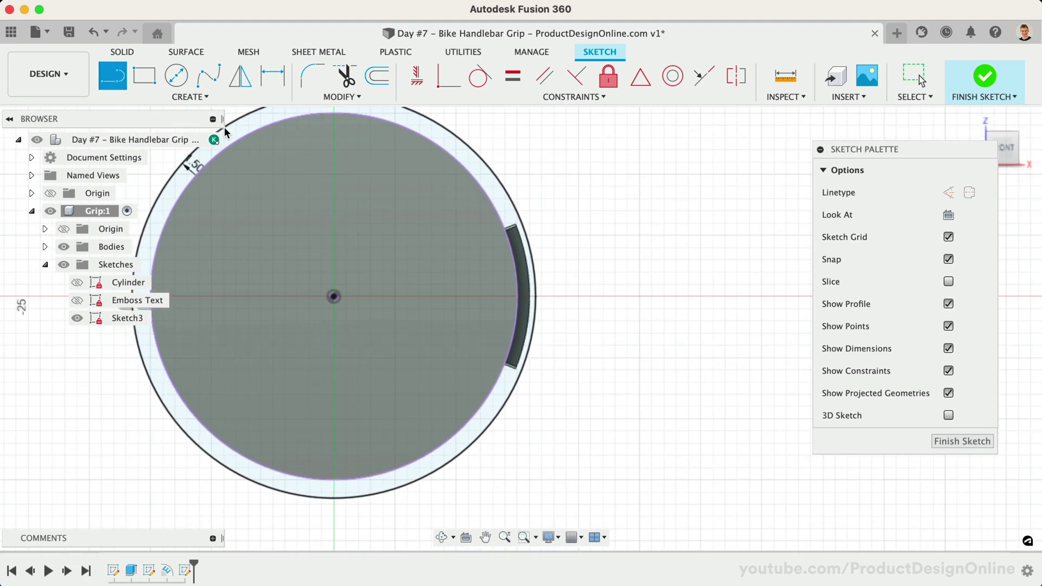
click(498, 216)
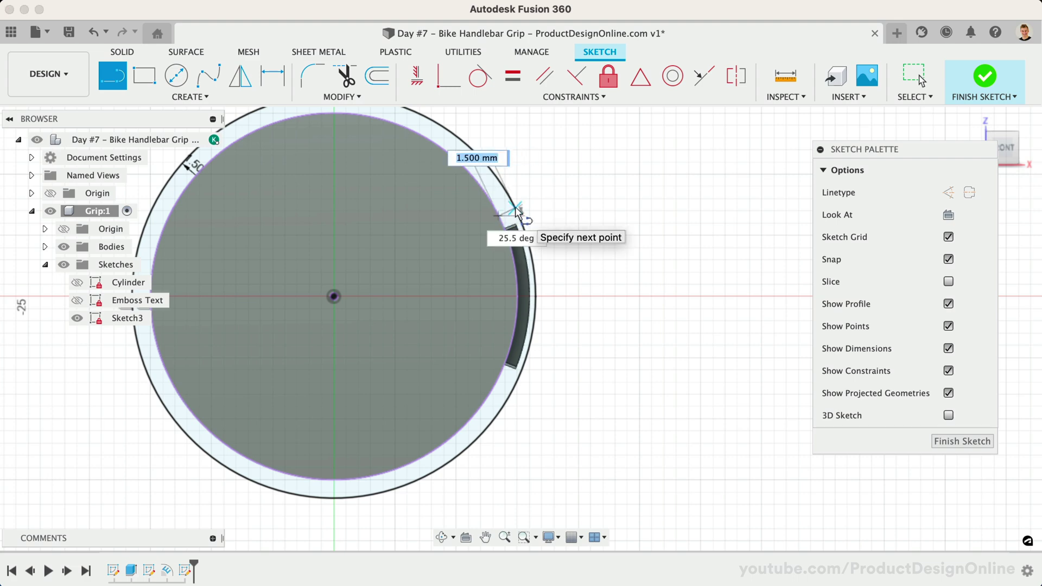
click(517, 210)
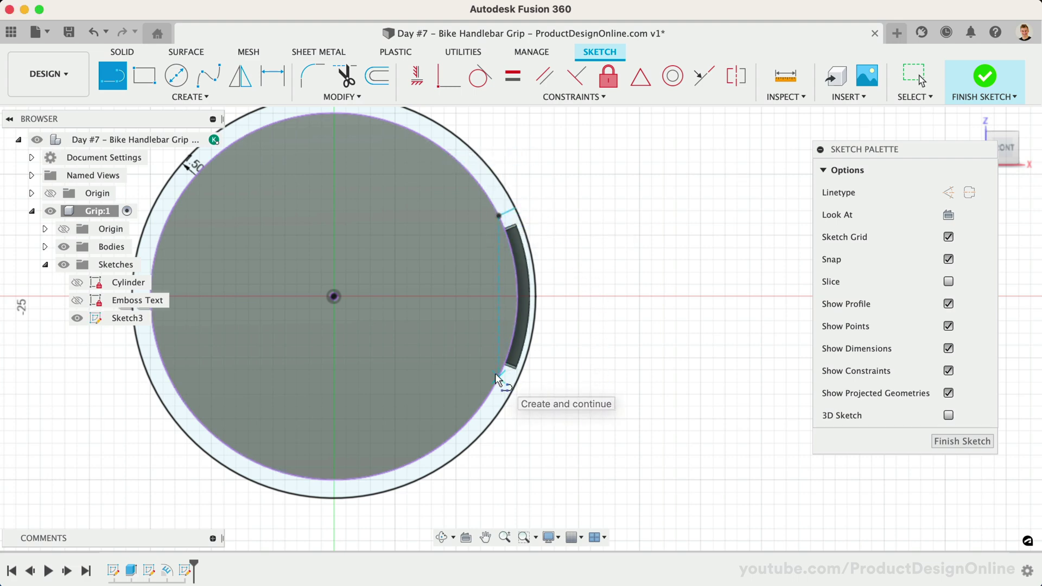
Close the gapped ring with a second line between the circles and select the ring profile.
double_click(515, 383)
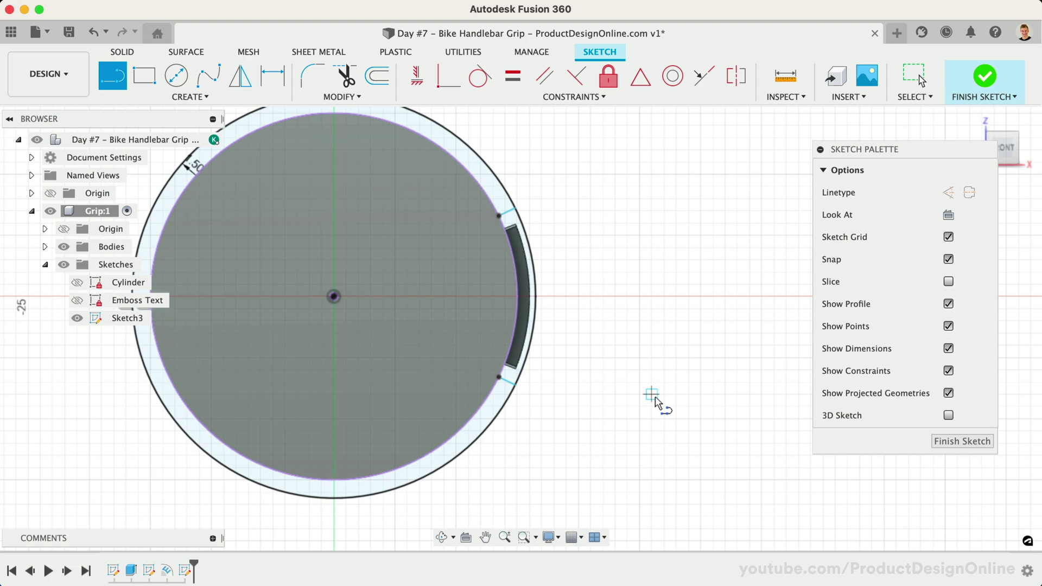
key(Escape)
scroll(643, 421, down, 2)
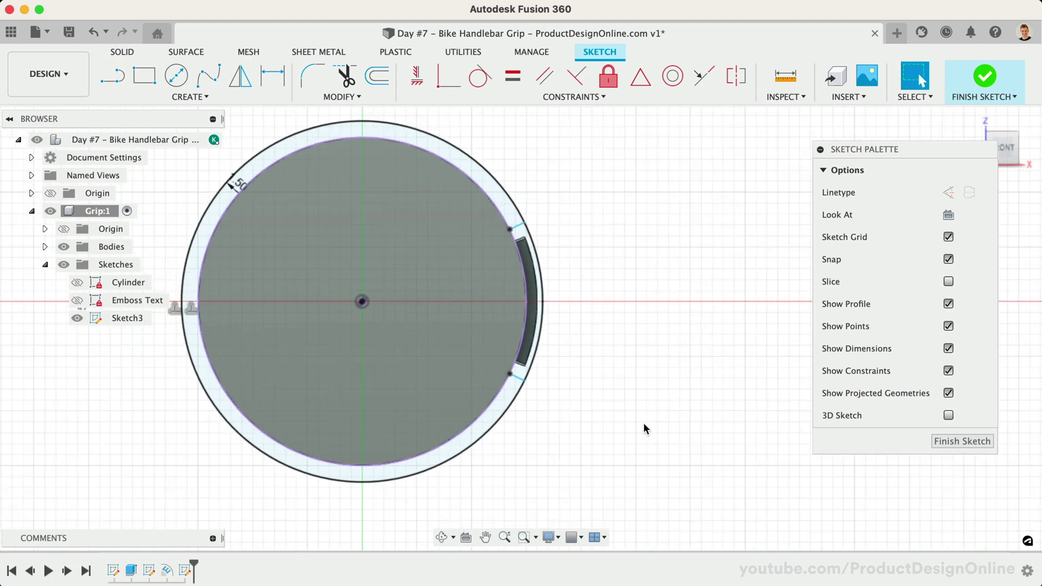
click(492, 409)
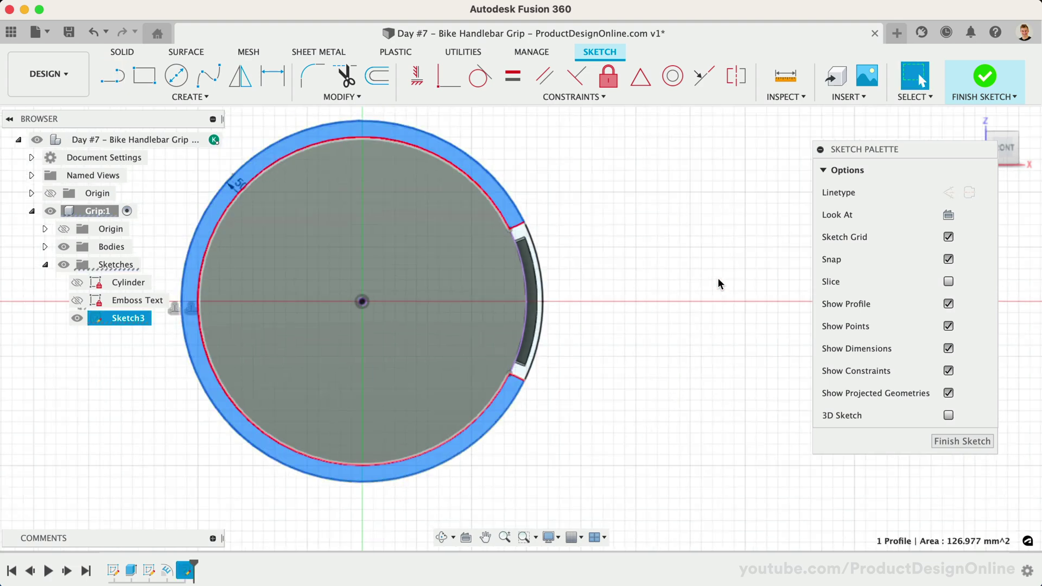
scroll(717, 278, down, 5)
key(F6)
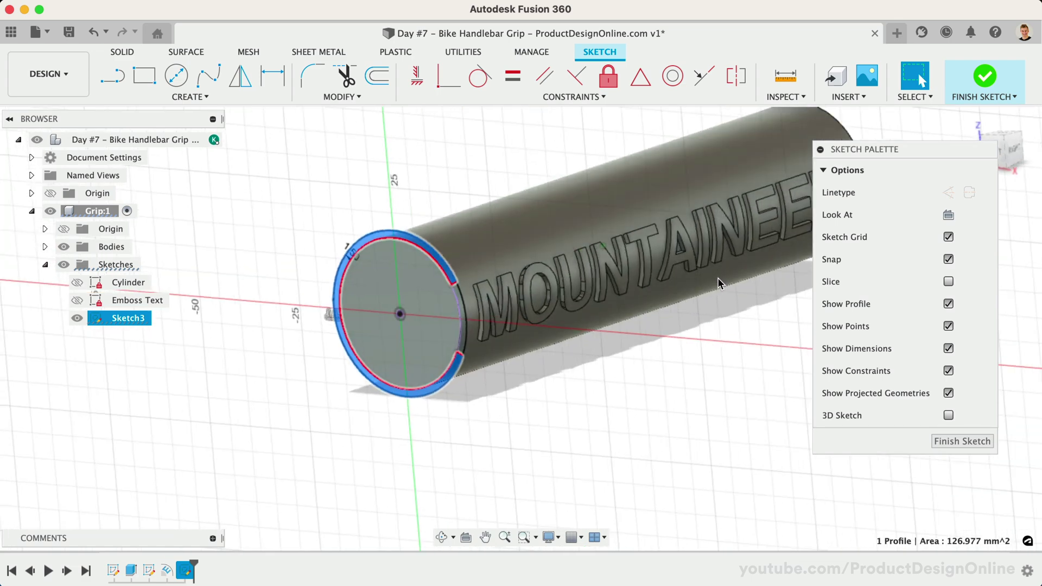
Extrude the gapped ring profile -1.5 mm into the grip end as a new body.
key(e)
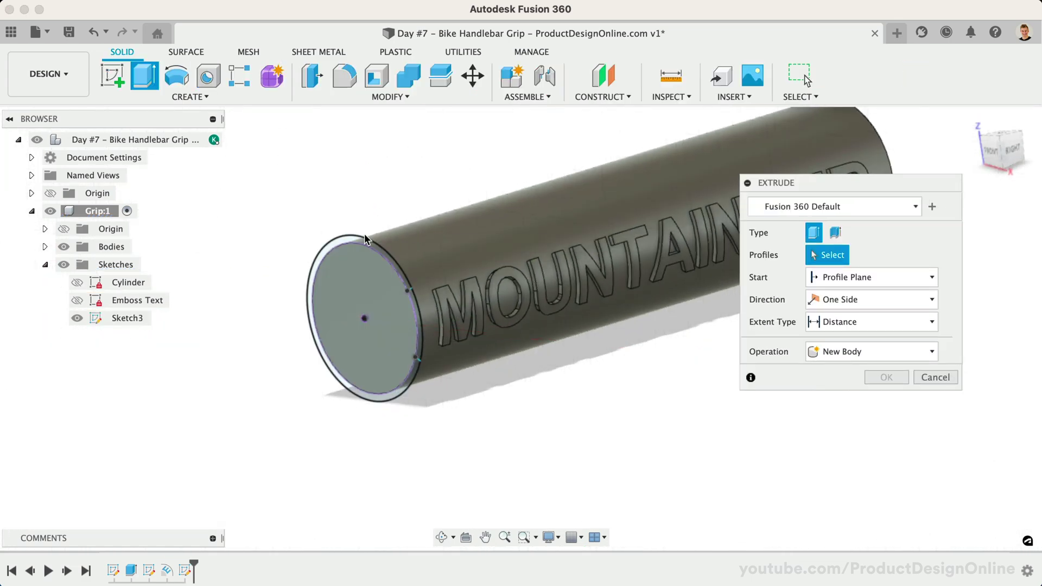
click(308, 302)
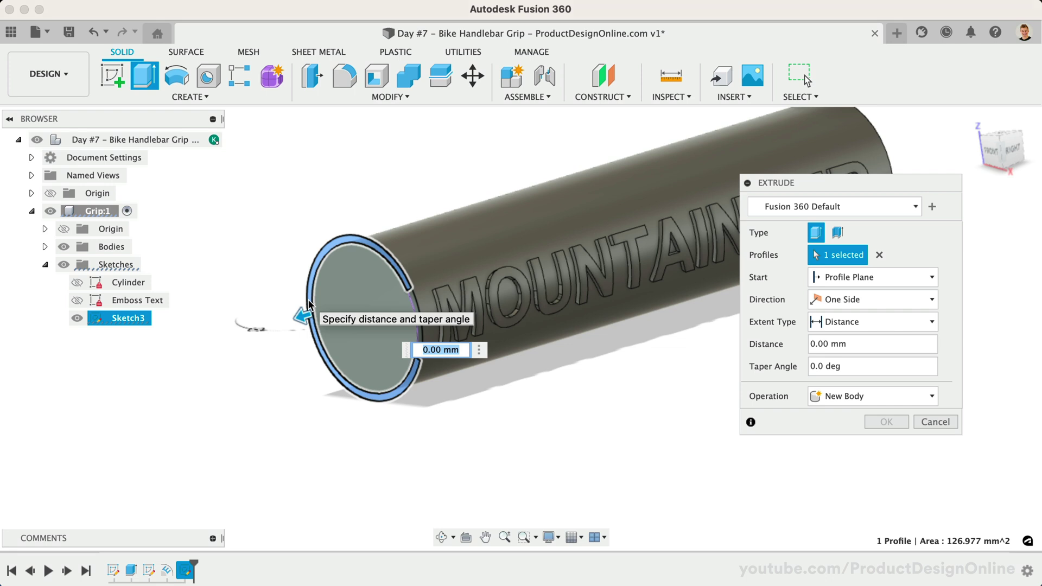
text(-)
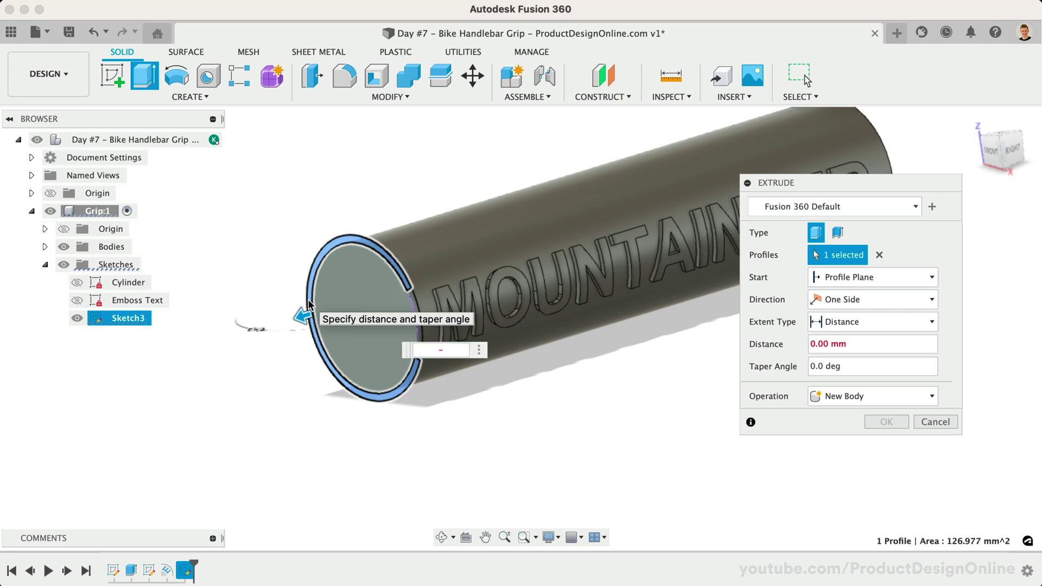
text(1.5)
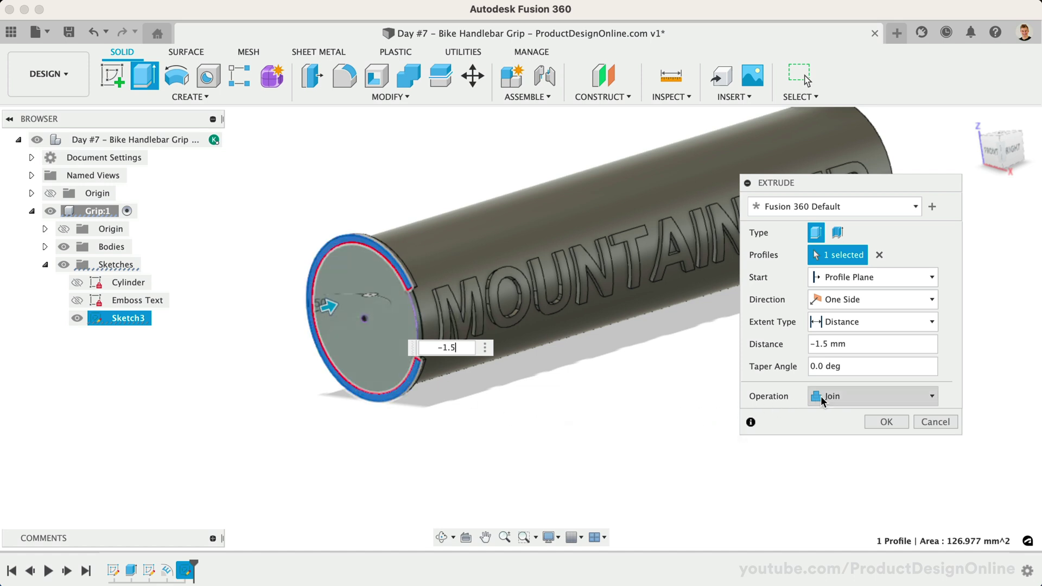
click(839, 397)
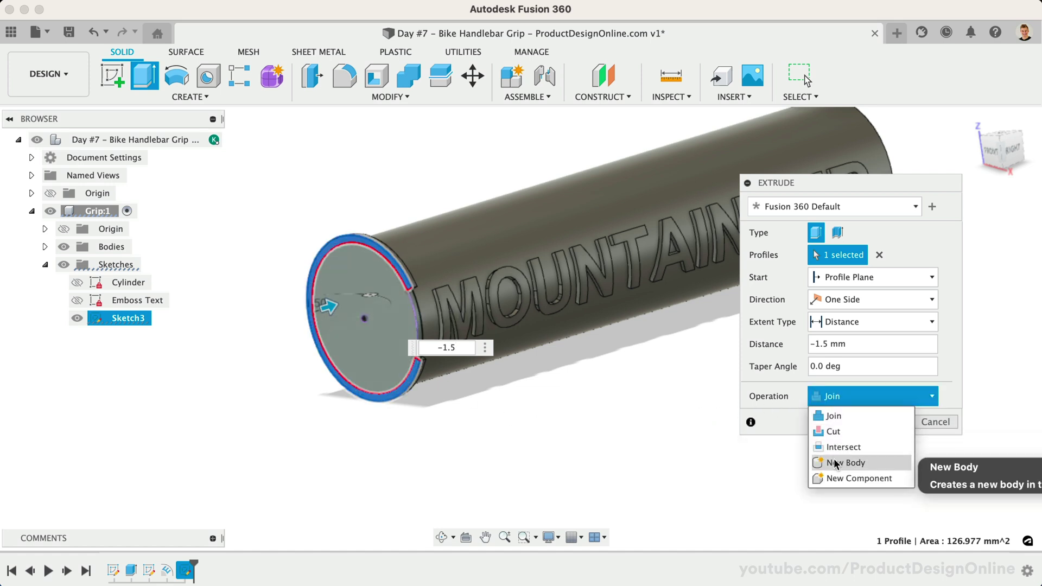
click(881, 462)
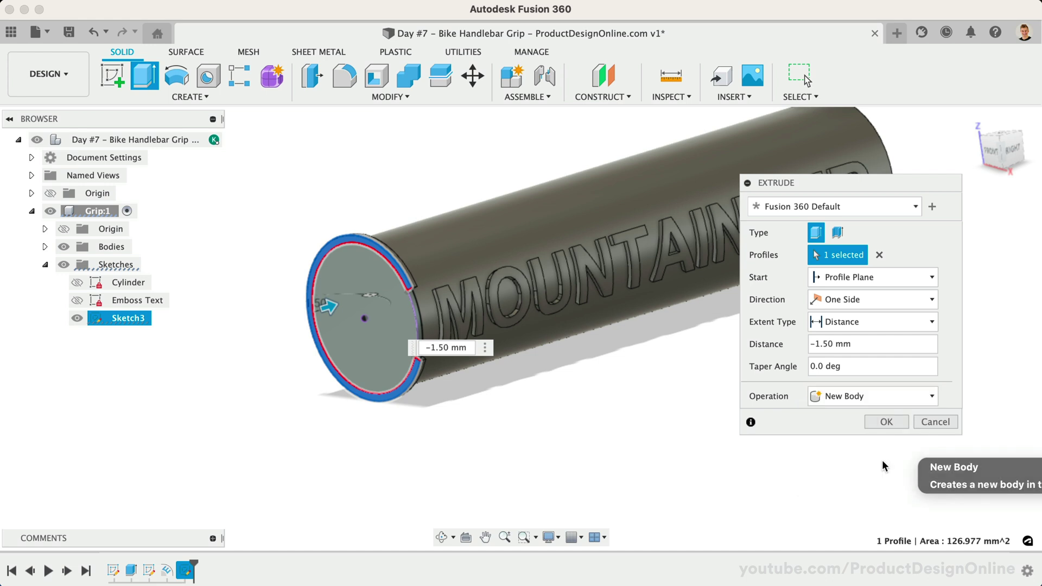
click(884, 422)
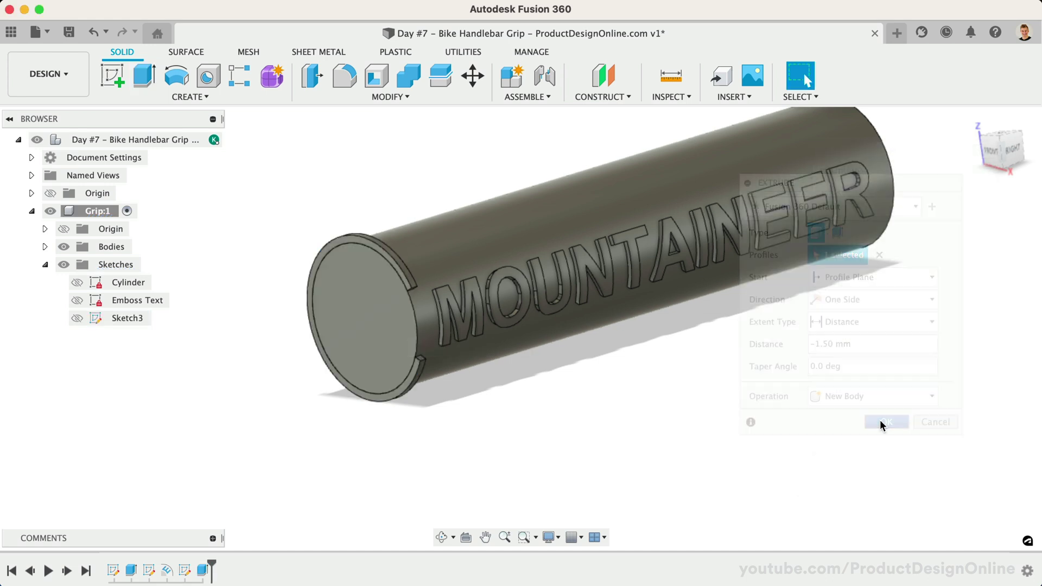
Expand Bodies, toggle Body2's visibility to confirm it is separate, and start a rectangular pattern.
click(44, 248)
click(72, 283)
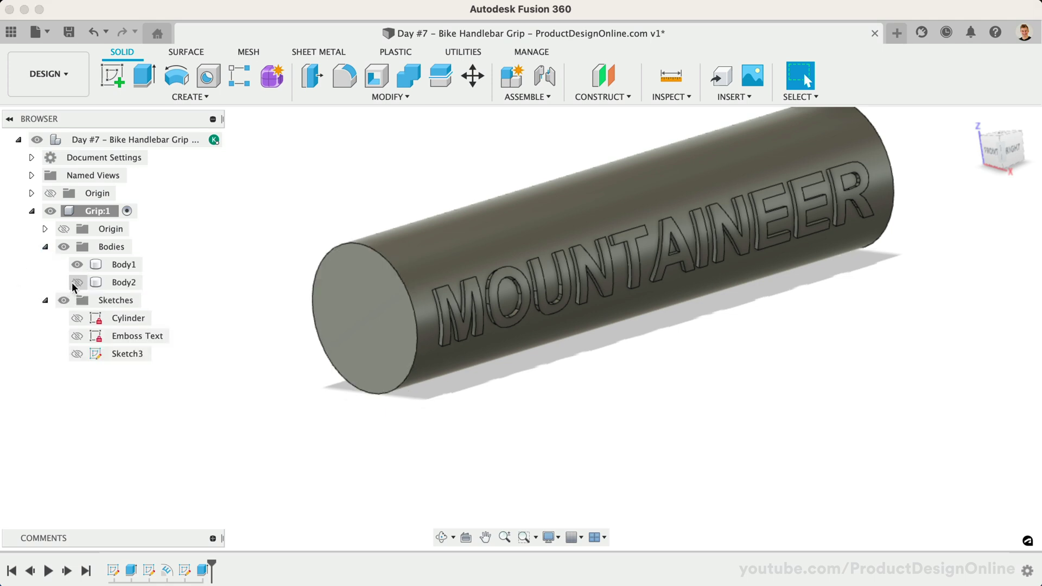
click(75, 282)
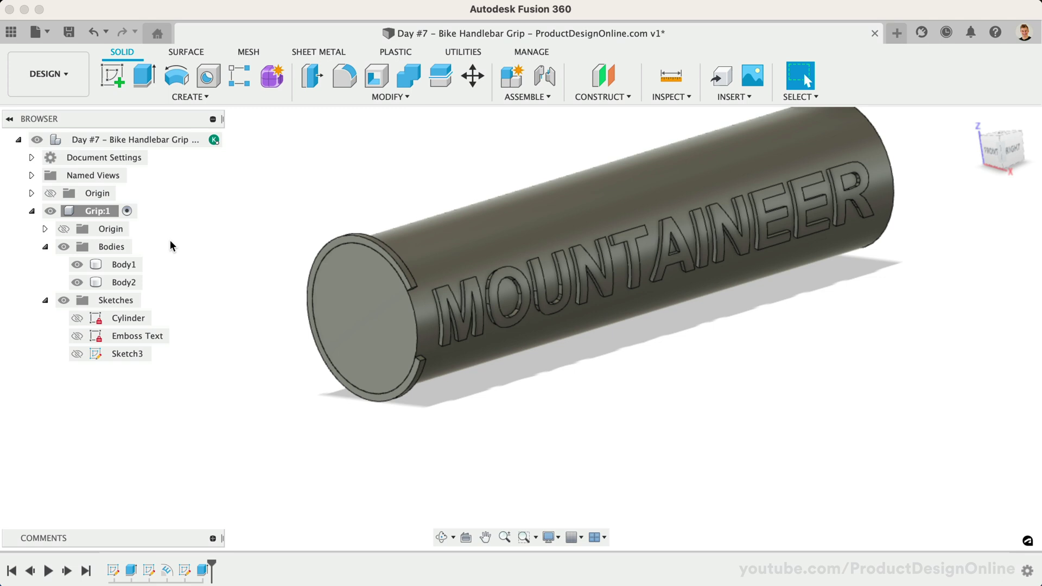
click(240, 76)
click(658, 189)
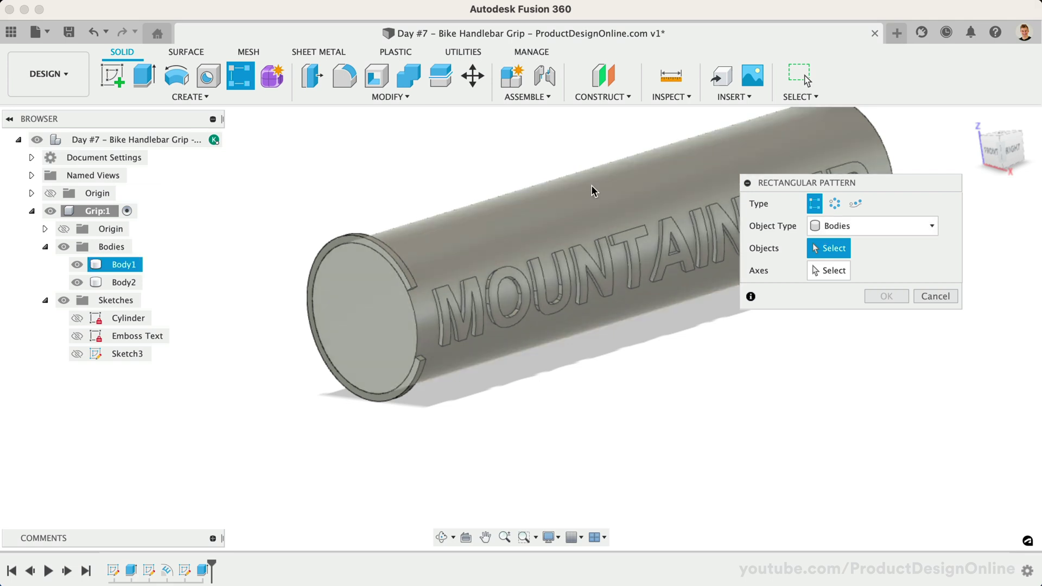
Pattern Body2 along the grip's long axis, stretching the copies out along the grip.
click(124, 282)
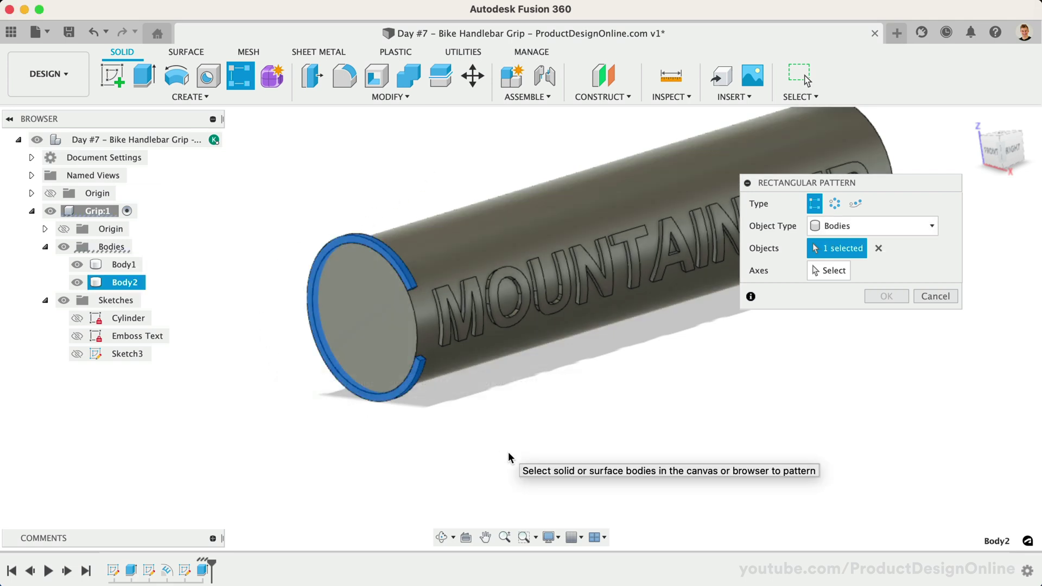
scroll(508, 451, right, 5)
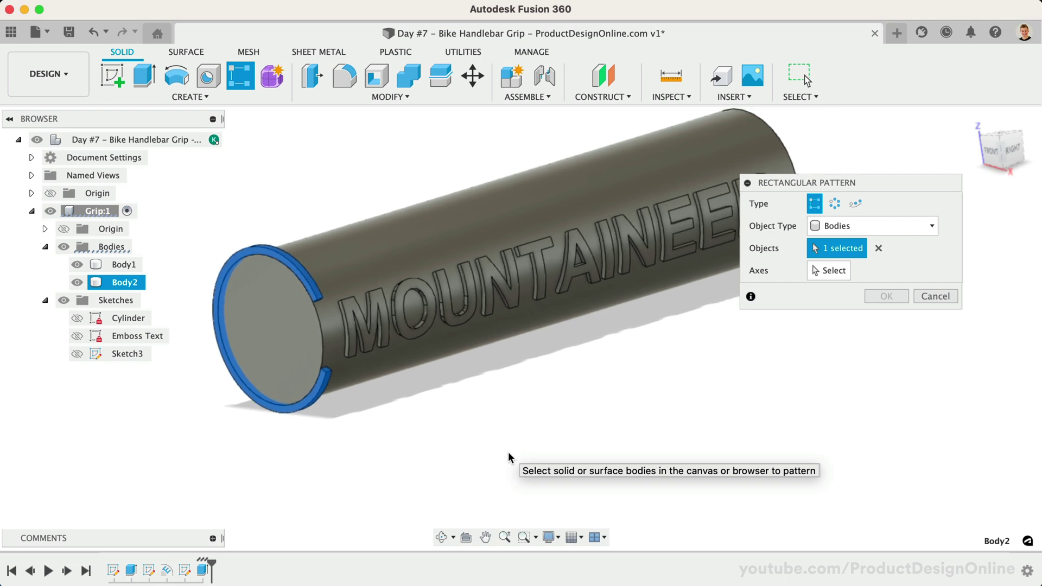
scroll(507, 456, left, 1)
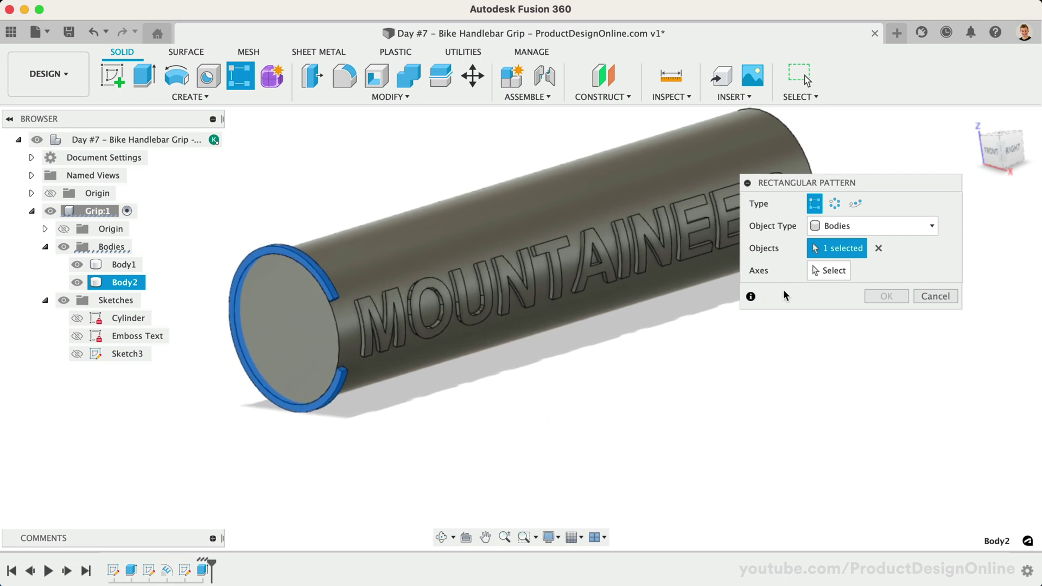
click(824, 274)
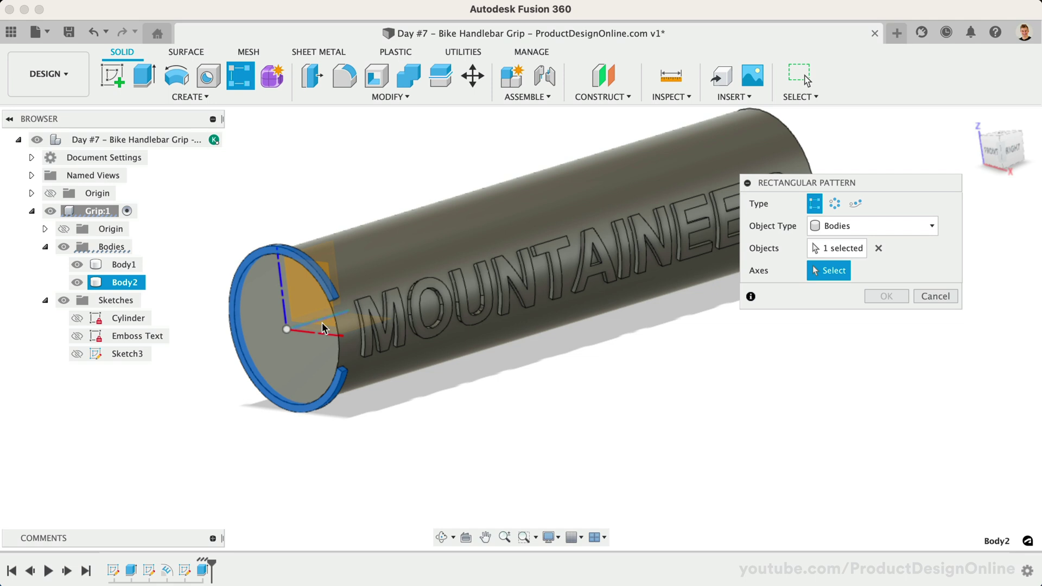
click(316, 330)
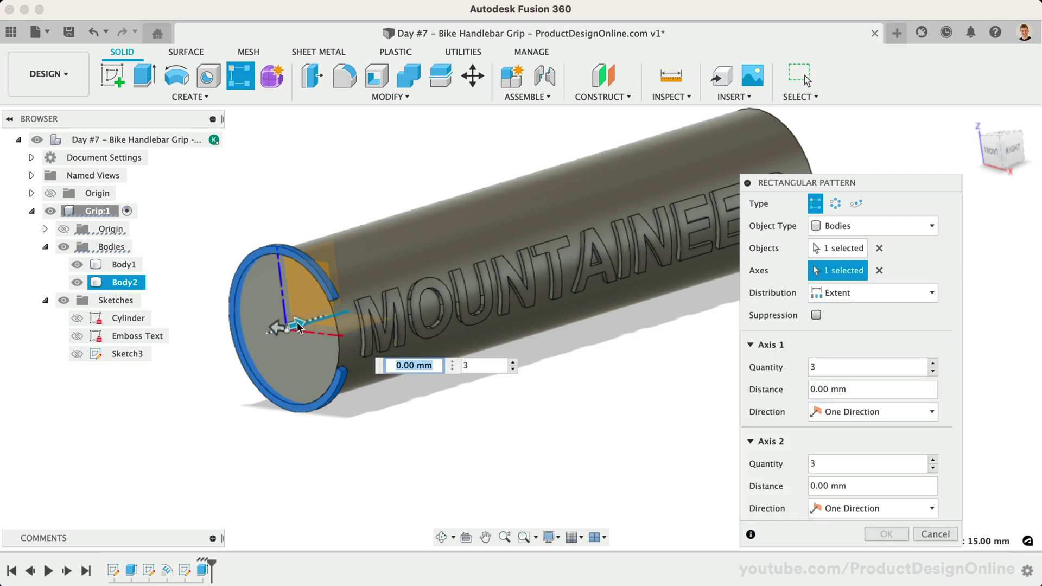
drag(300, 325, 373, 300)
key(Tab)
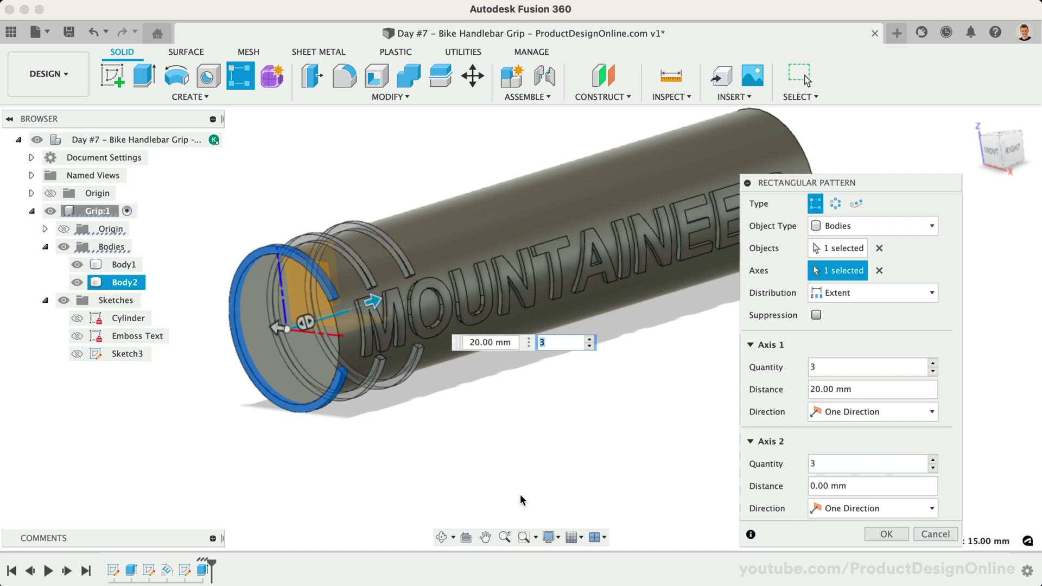
click(931, 363)
Use Spacing distribution with 50 copies at 2.5 mm apart.
click(871, 293)
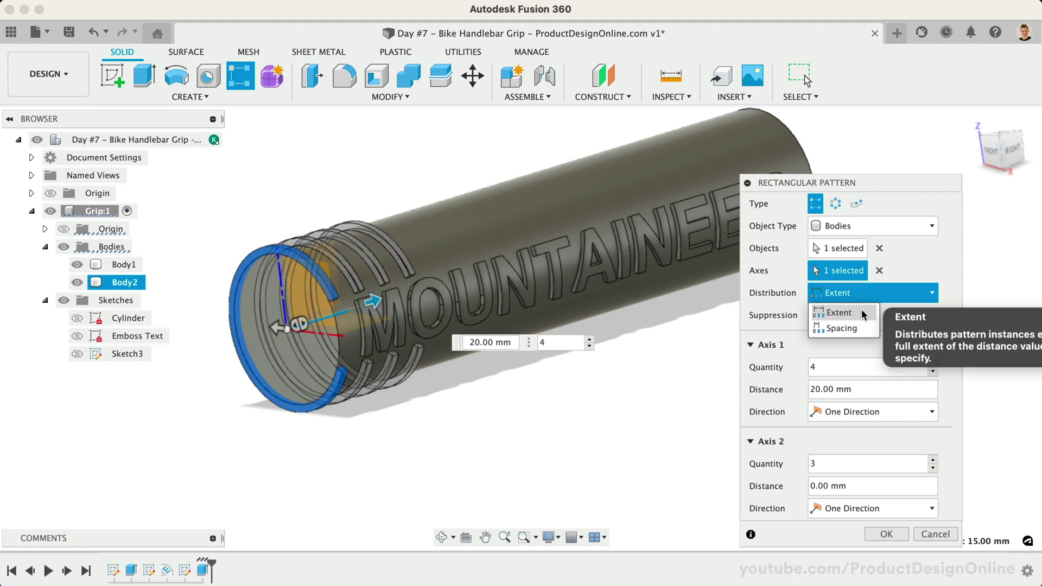
click(841, 328)
click(810, 366)
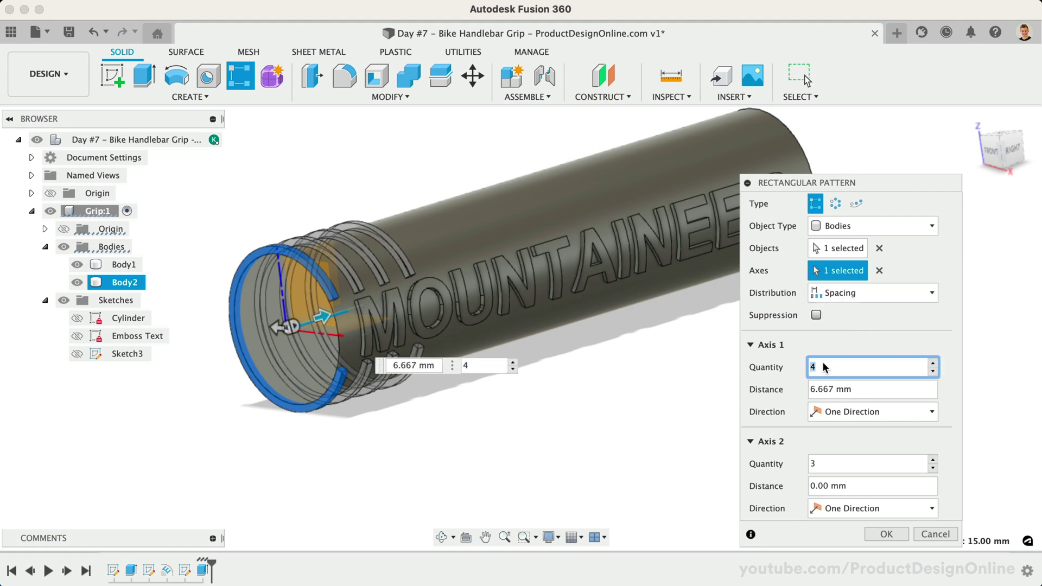
double_click(808, 367)
text(50)
key(Tab)
text(2.5)
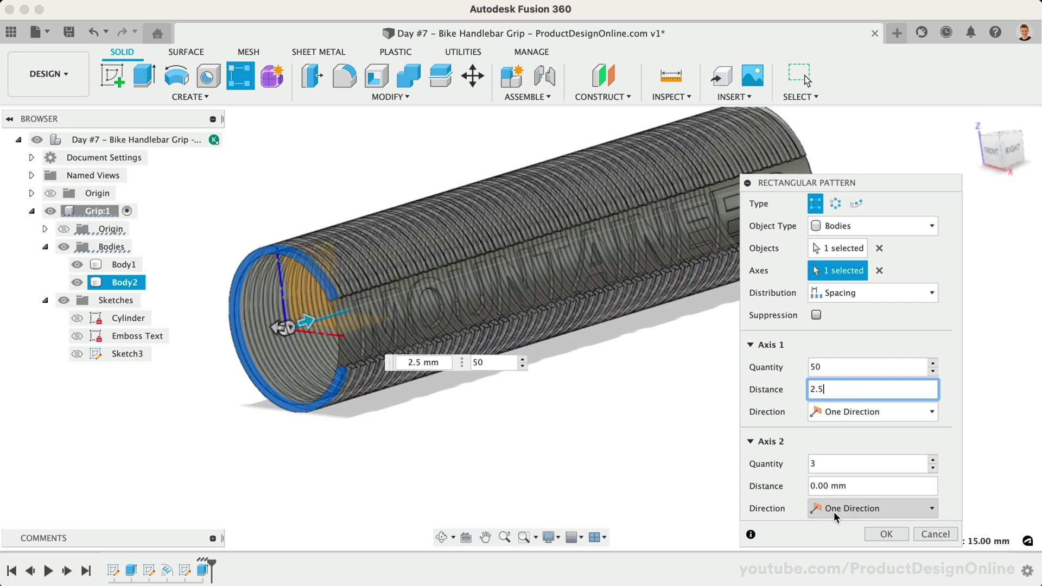
Commit the 50-ring pattern and zoom in on the grip's end cap.
click(895, 530)
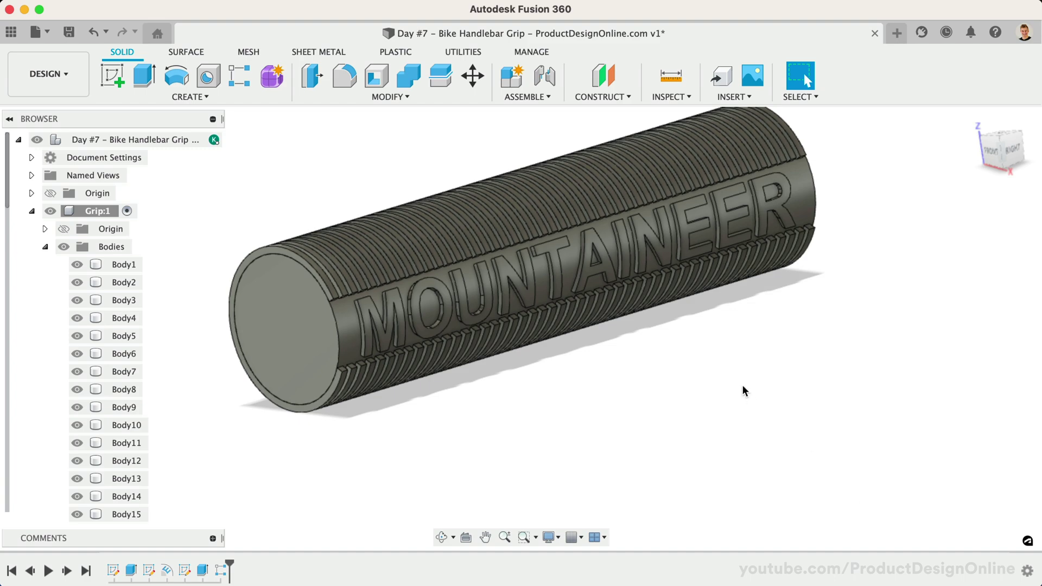
key(F6)
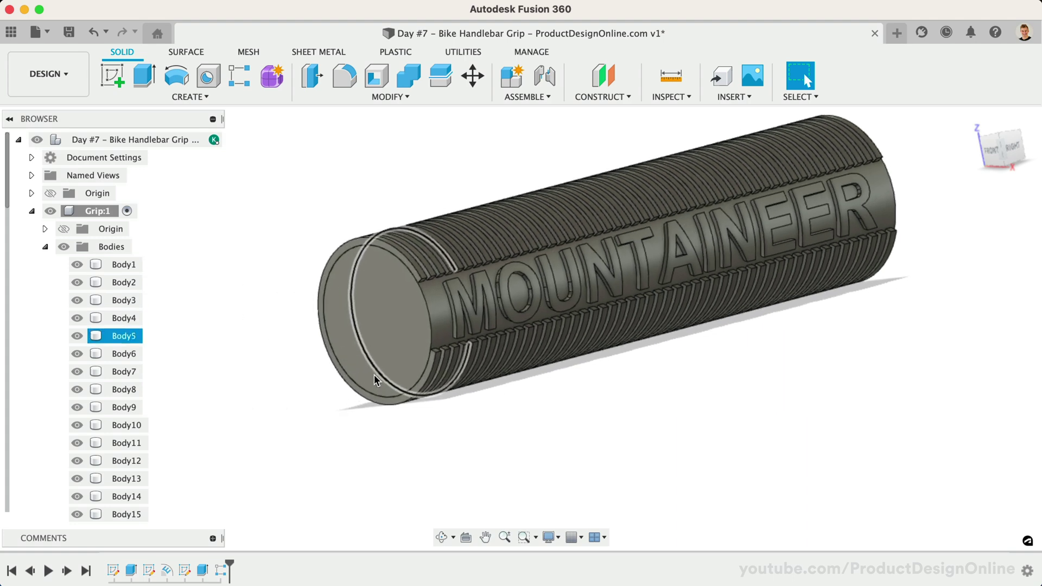
scroll(332, 439, up, 5)
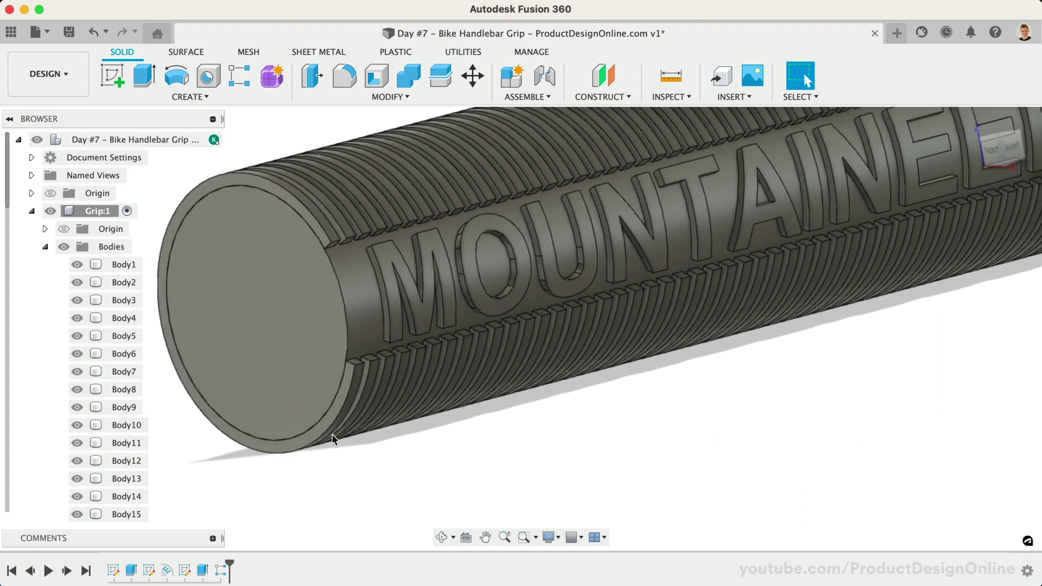
click(371, 429)
scroll(371, 429, up, 5)
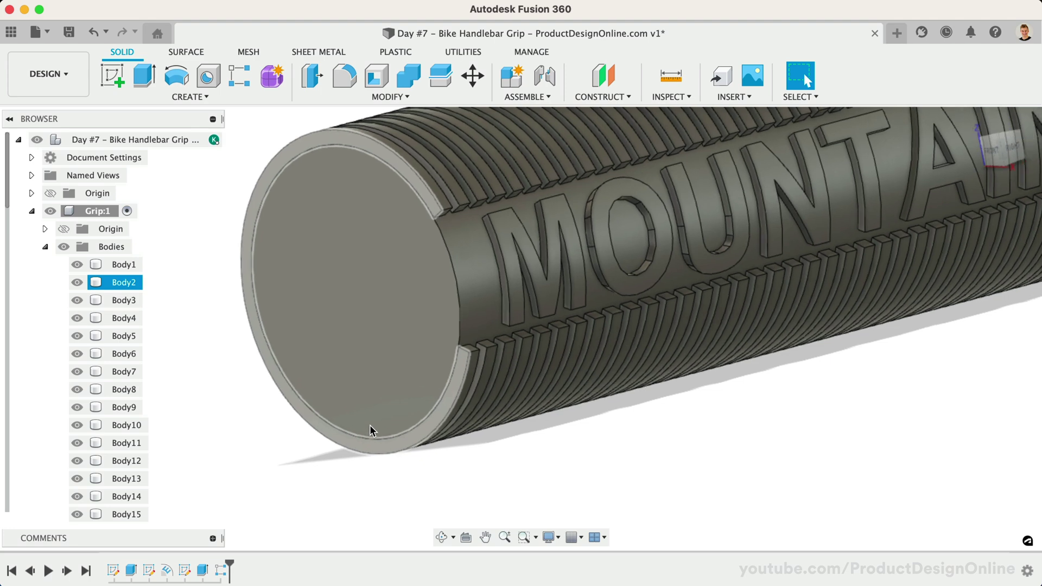
key(Escape)
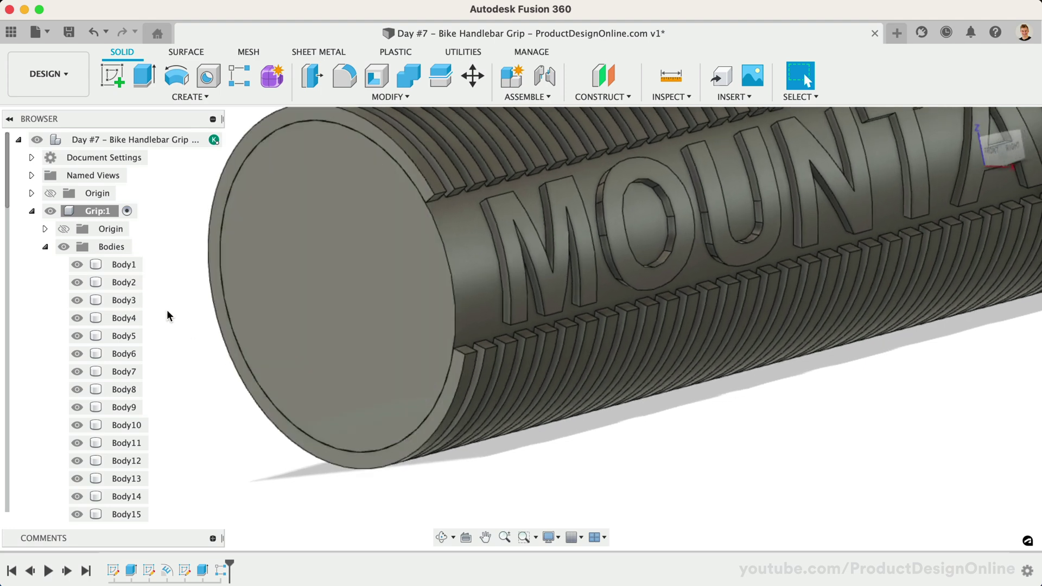
click(179, 99)
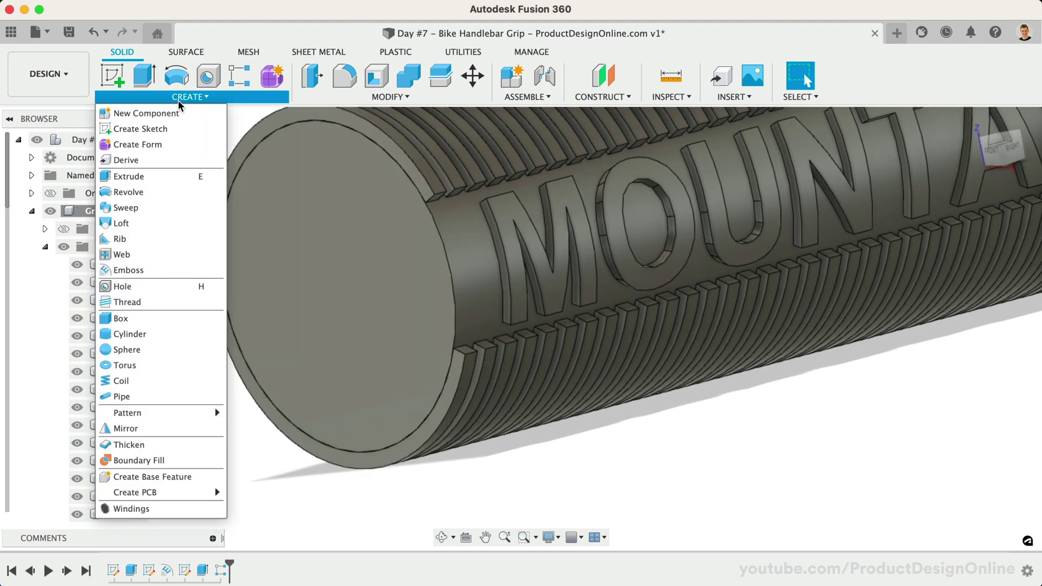
Start a sweep and select four small profiles to sweep.
click(151, 208)
scroll(545, 354, up, 3)
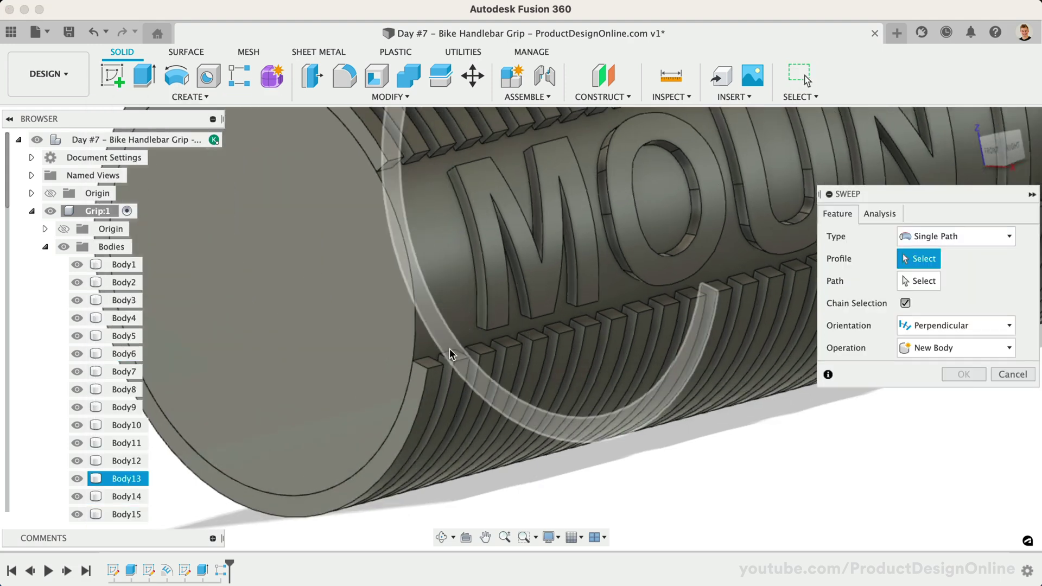
click(417, 360)
click(418, 361)
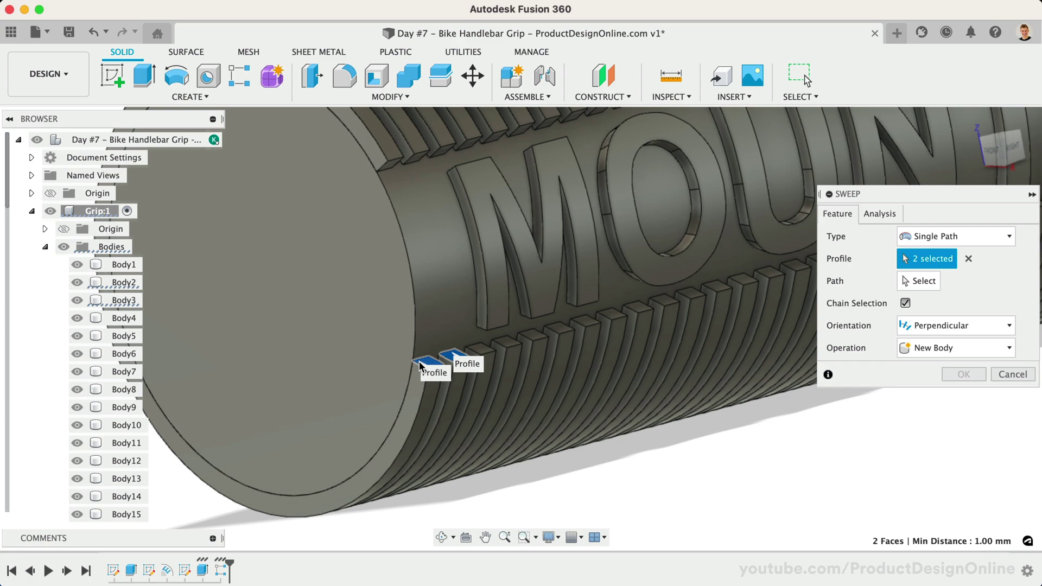
scroll(469, 315, down, 5)
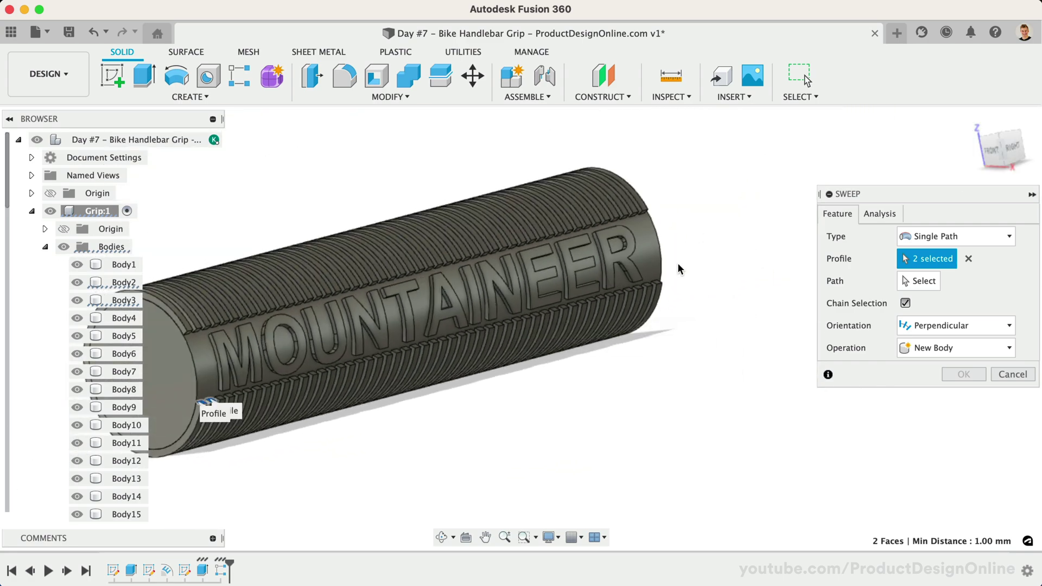
scroll(677, 263, up, 5)
scroll(677, 263, right, 5)
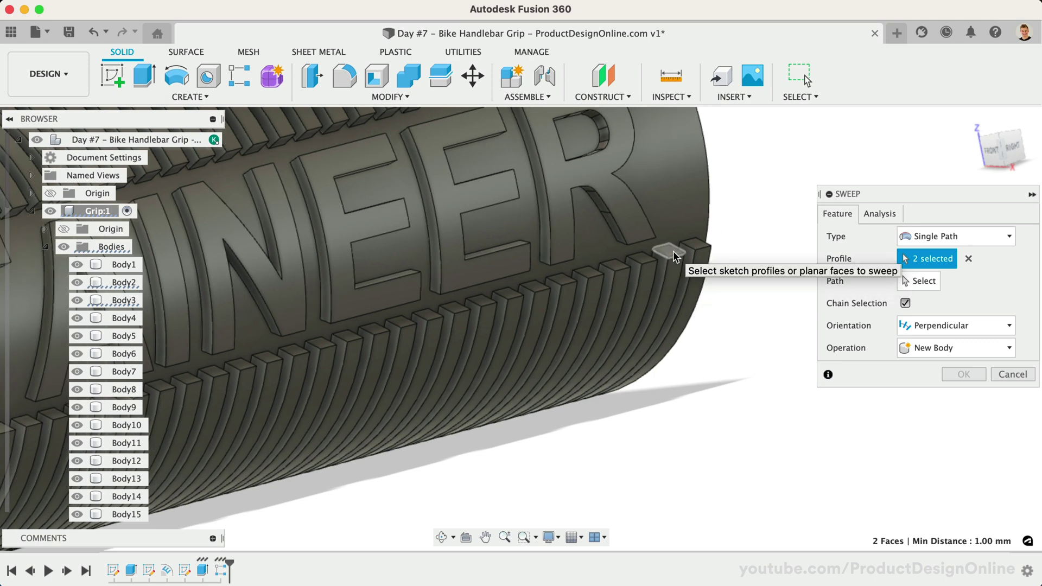
click(669, 249)
click(701, 243)
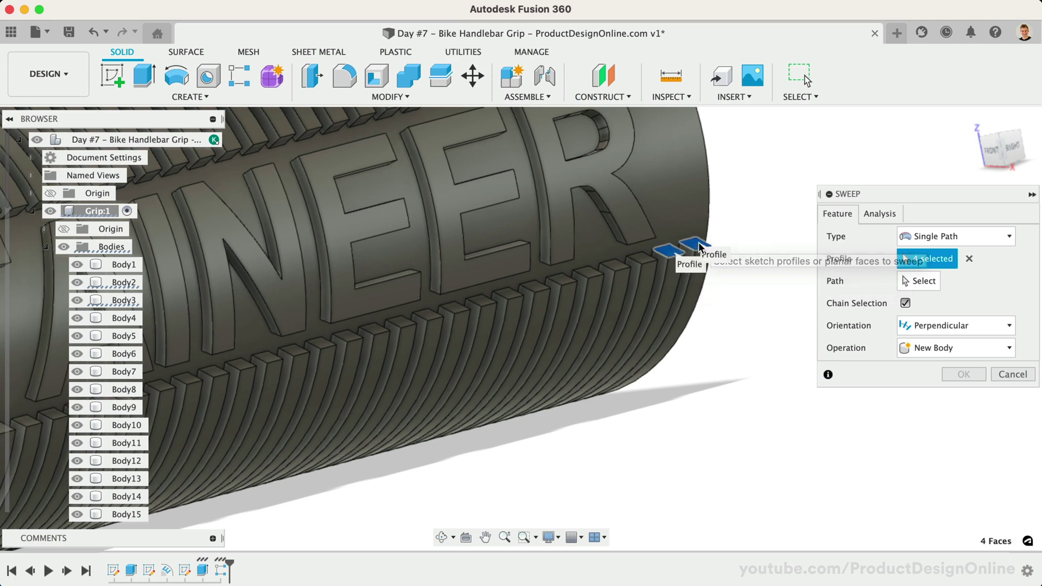
Sweep the profiles along the grip's circular end edge as a new body.
click(909, 282)
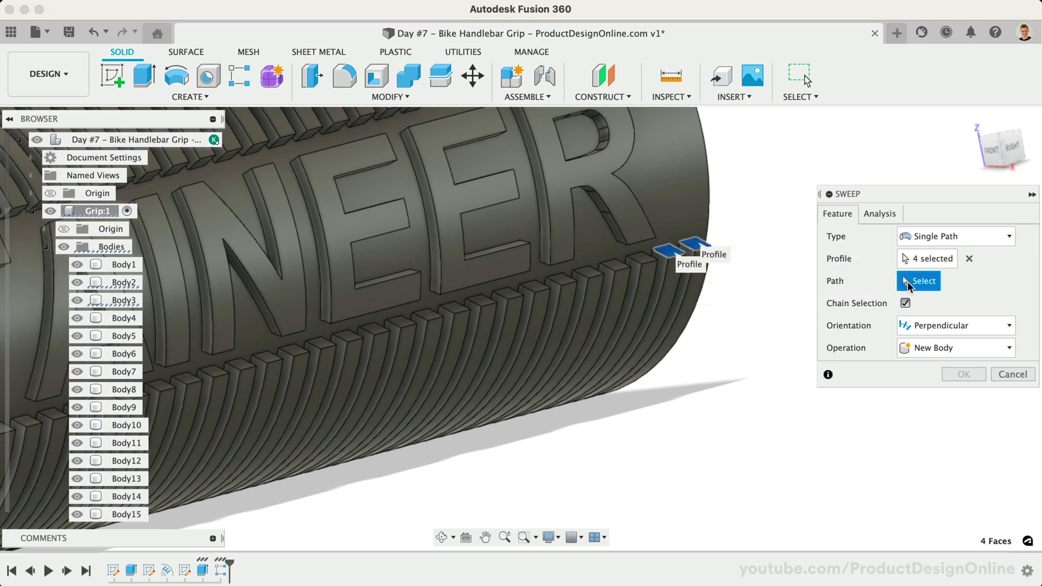
click(707, 196)
scroll(761, 309, down, 5)
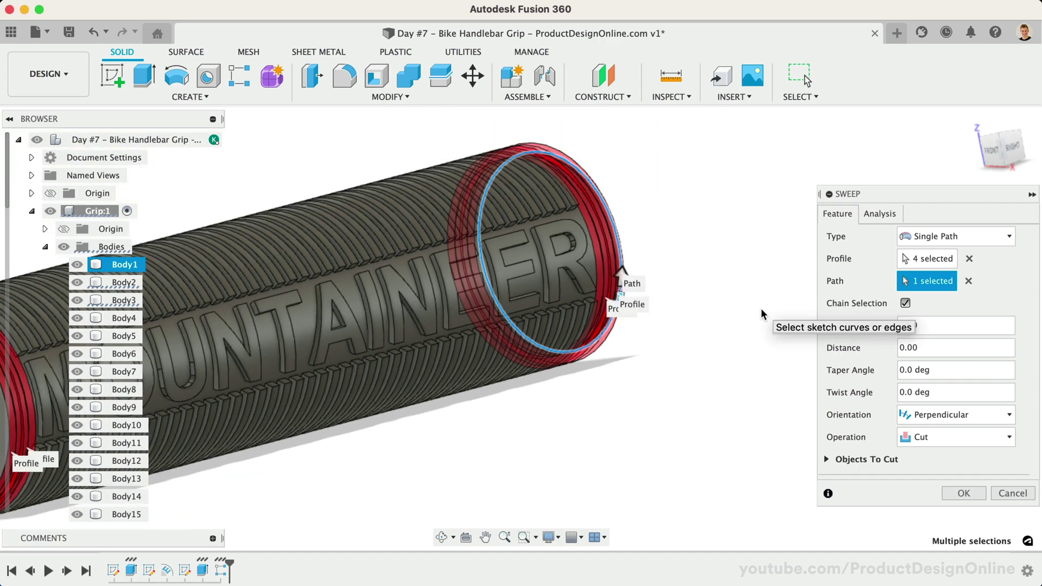
scroll(761, 310, down, 2)
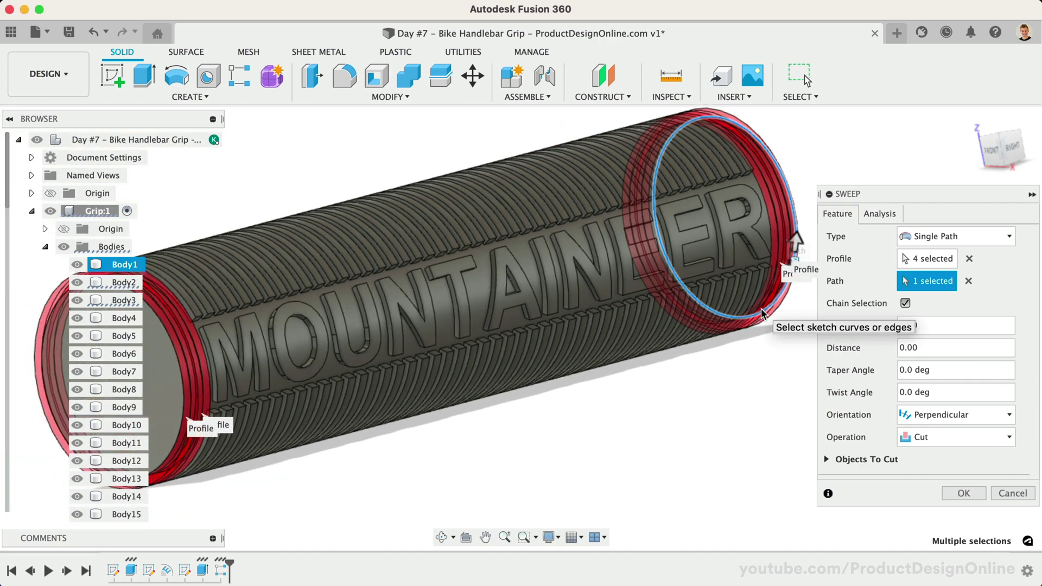
click(921, 438)
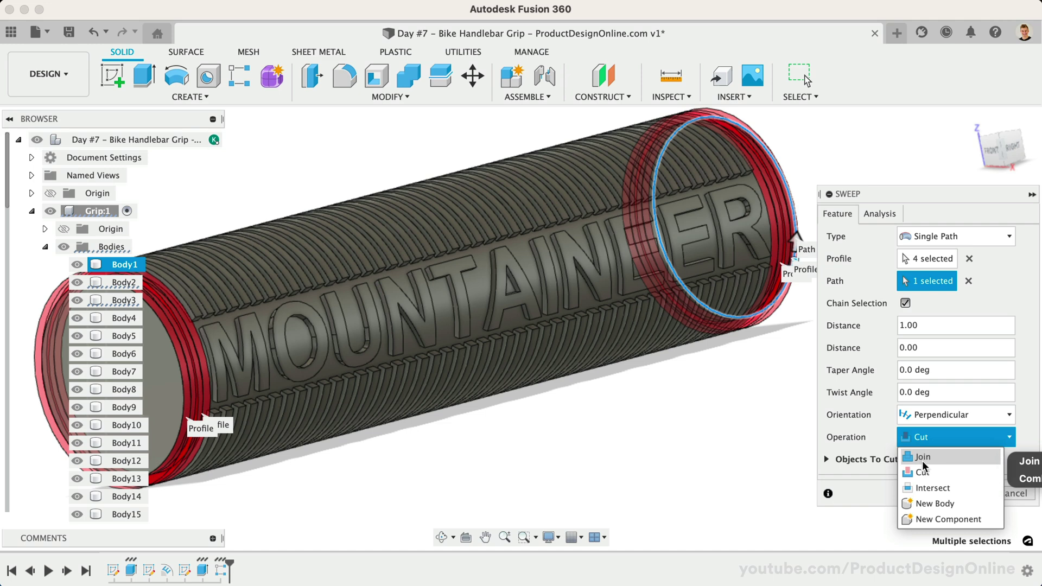
click(922, 459)
click(923, 438)
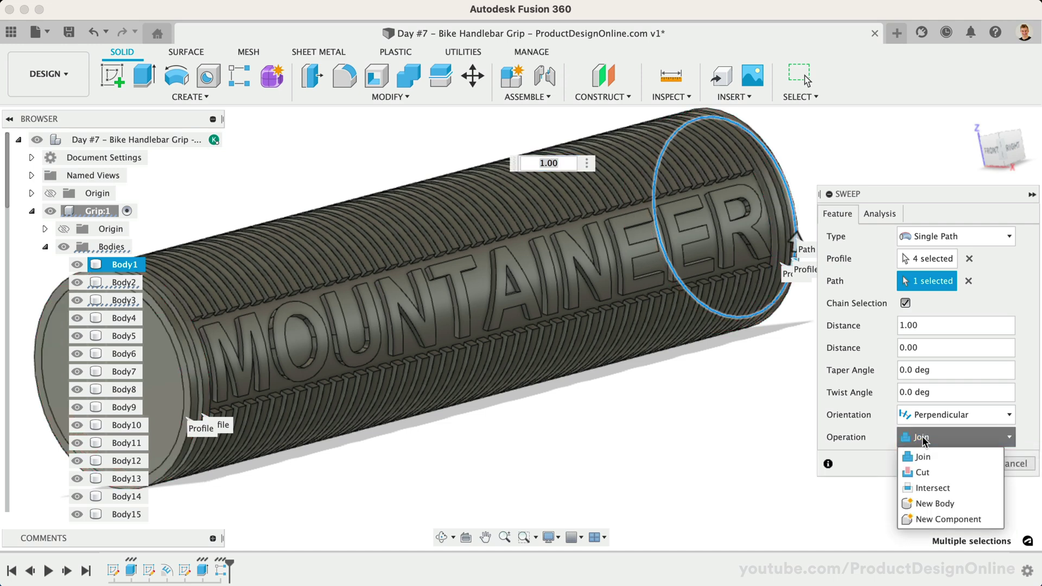
click(924, 503)
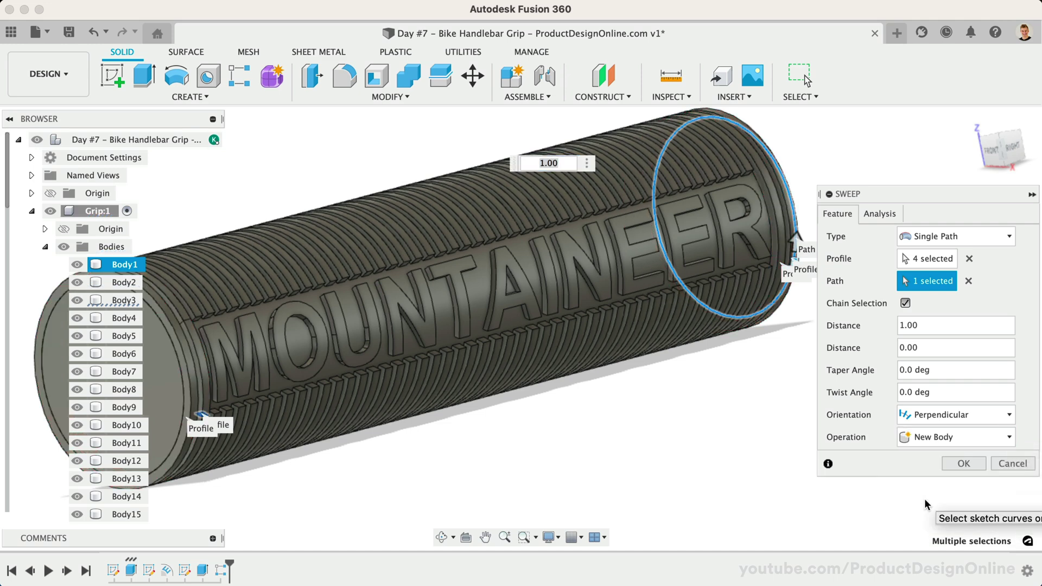
click(952, 463)
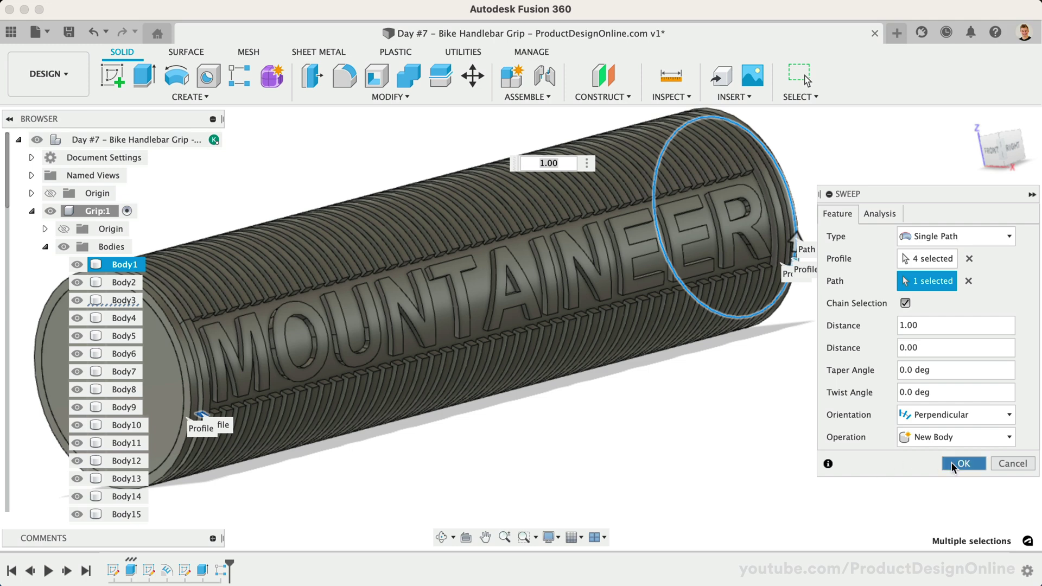
key(F6)
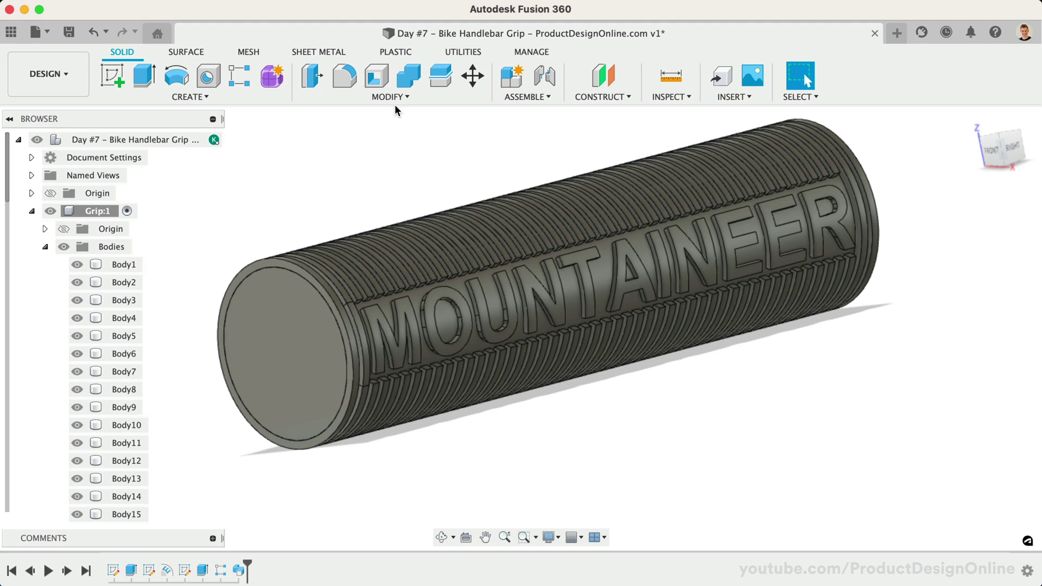
Try a 2 mm shell on the finished grip's end face, then cancel it.
click(376, 76)
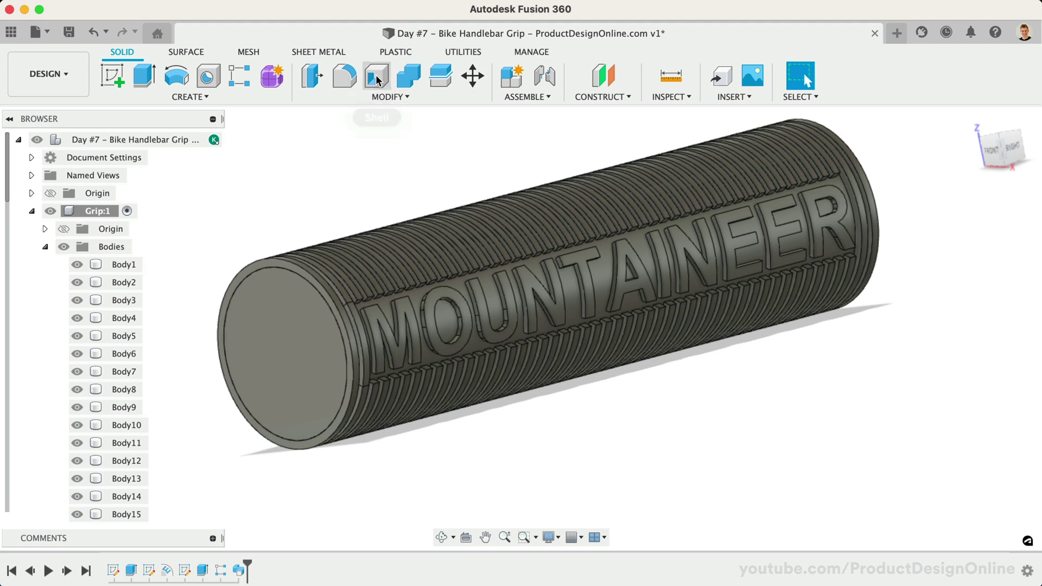
click(261, 327)
text(2)
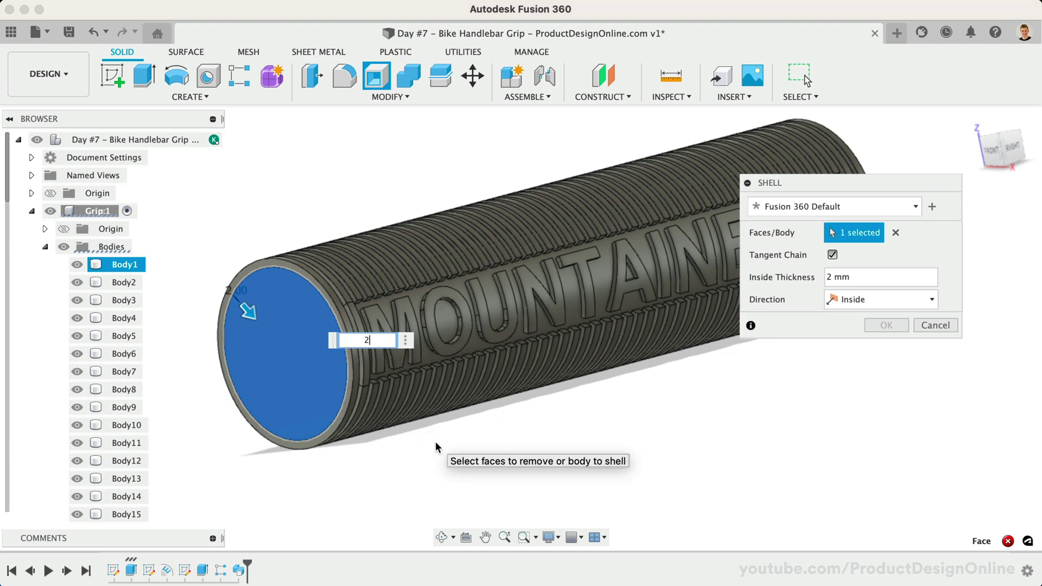
click(918, 326)
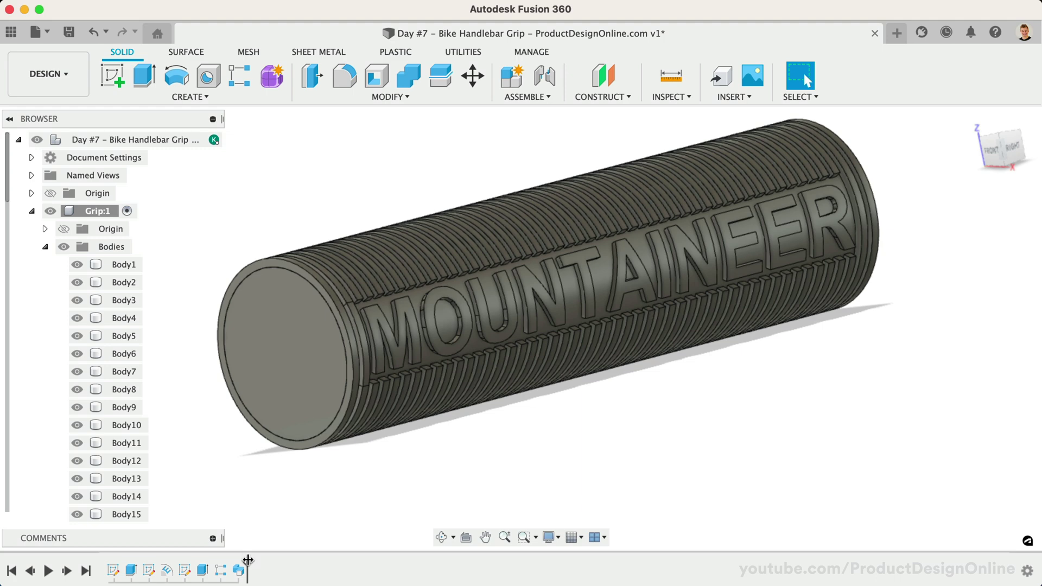
Roll the timeline back to the plain cylinder and shell its end face 2 mm.
drag(247, 564, 153, 566)
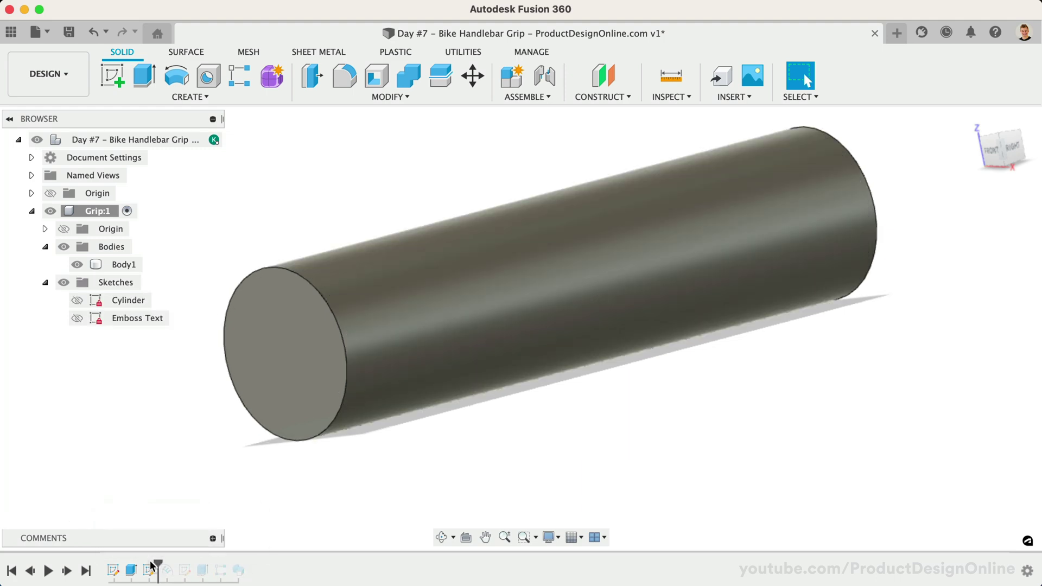
click(378, 78)
click(269, 334)
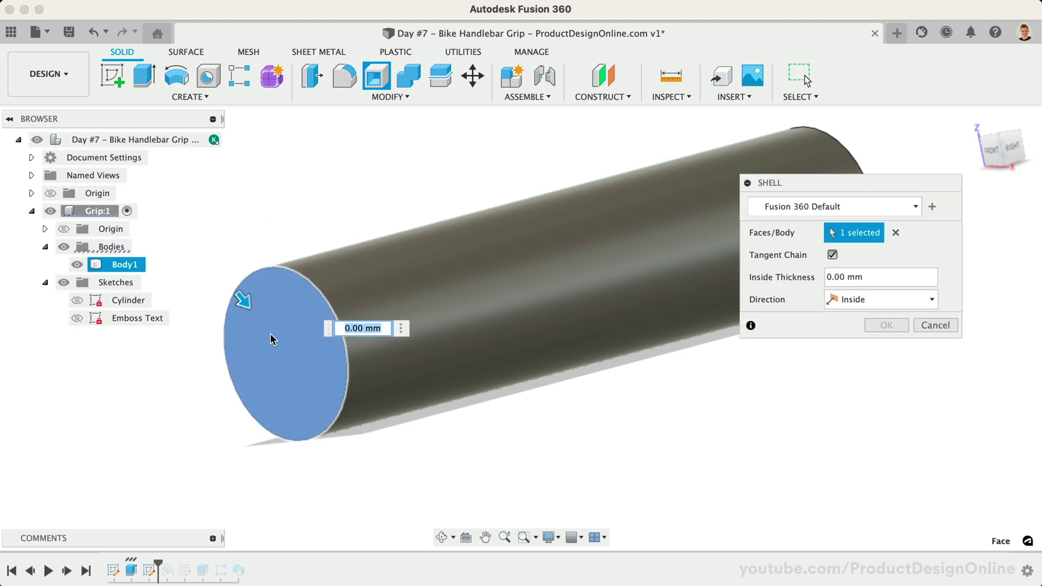
text(2)
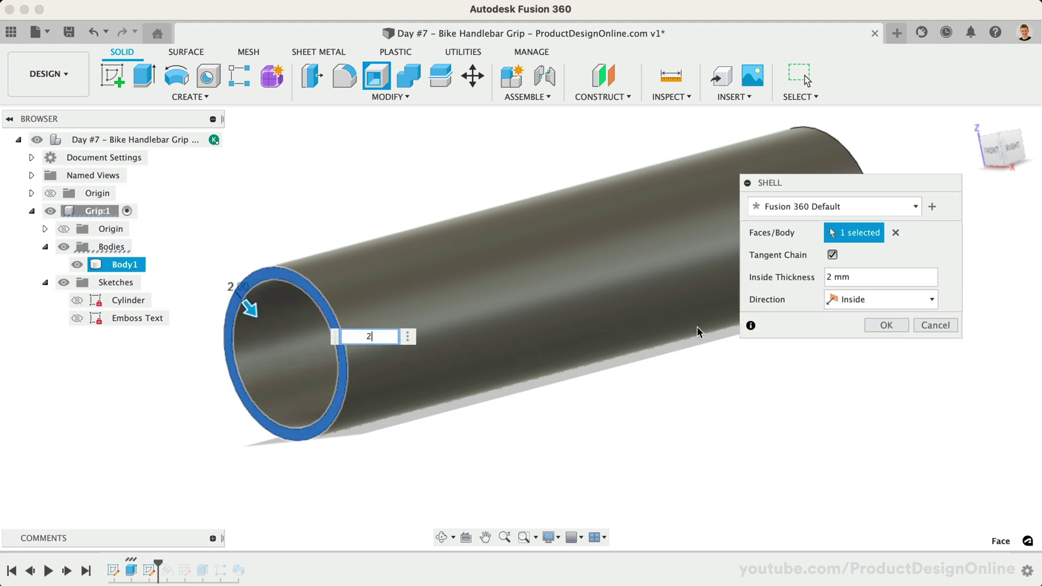
click(872, 325)
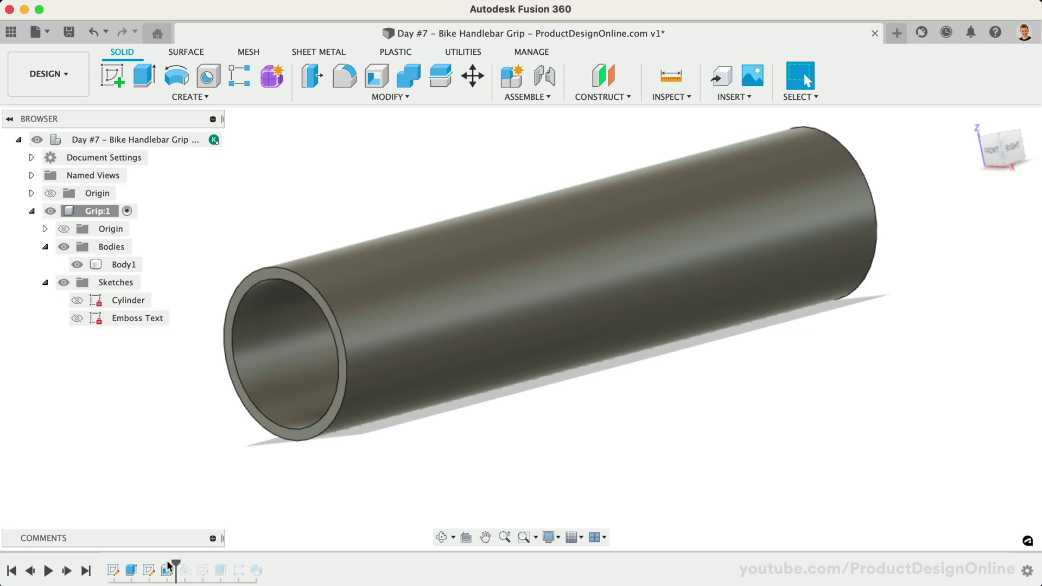
drag(171, 563, 261, 564)
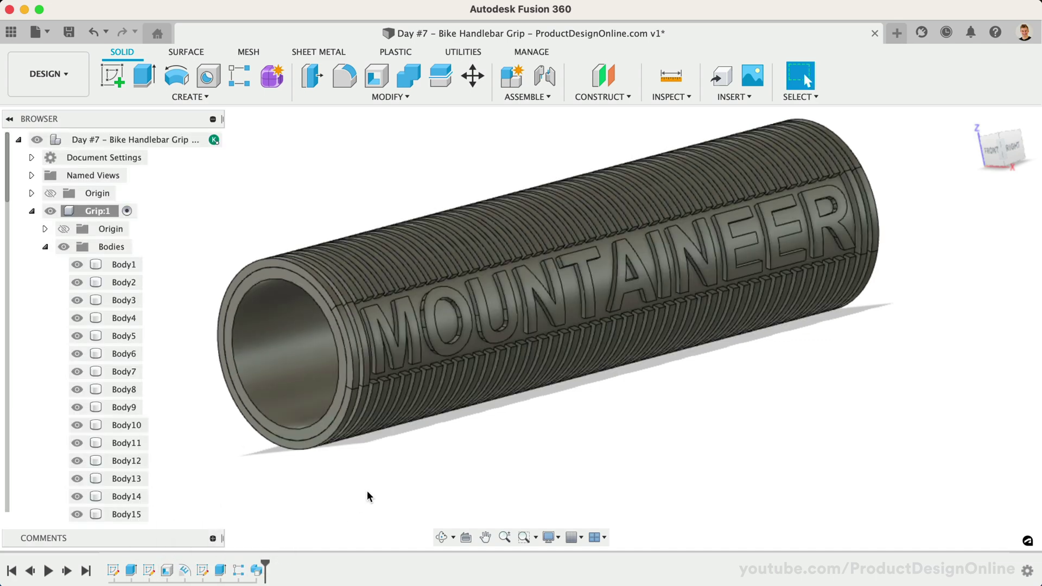
key(ctrl+1)
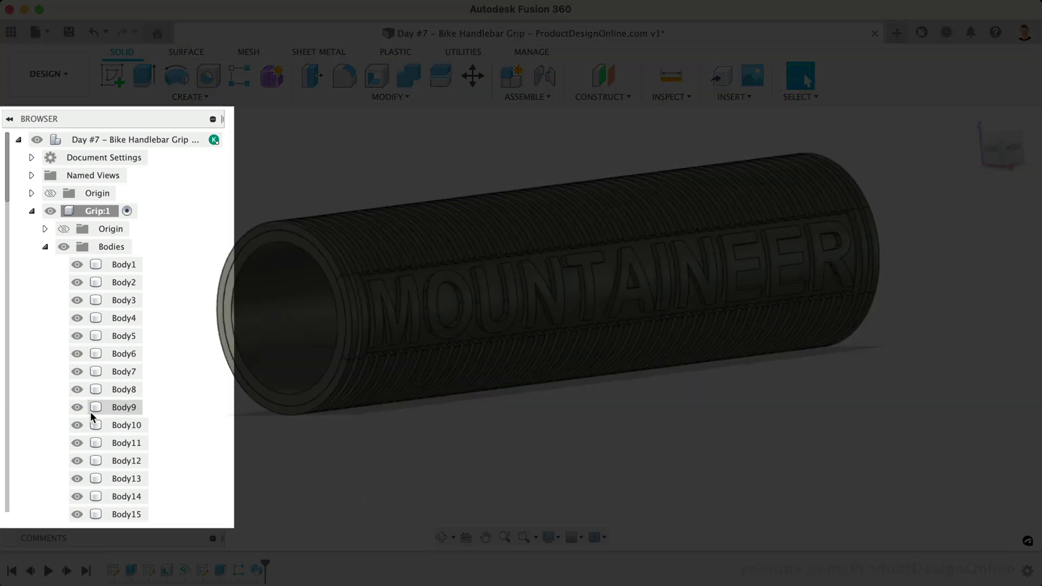
scroll(95, 412, down, 15)
scroll(98, 412, up, 8)
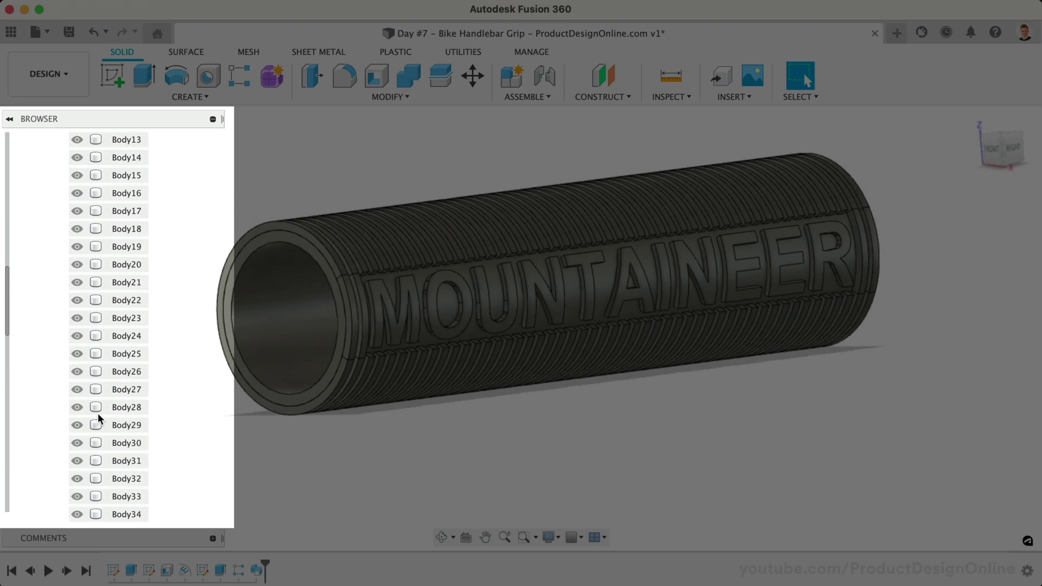
scroll(97, 417, up, 10)
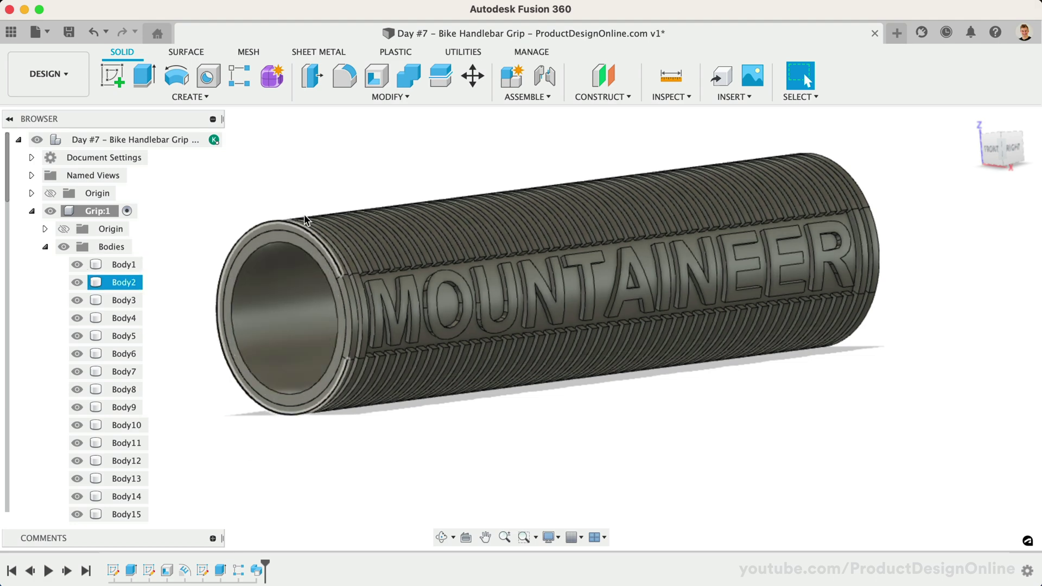
Combine Body1 with the remaining 54 bodies using Join into a single solid.
click(408, 76)
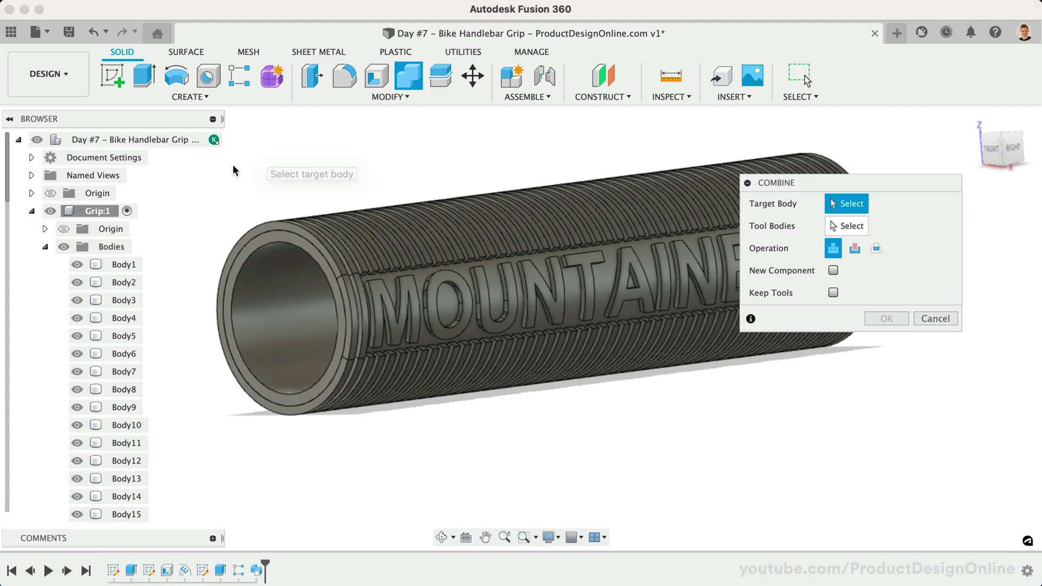
click(128, 264)
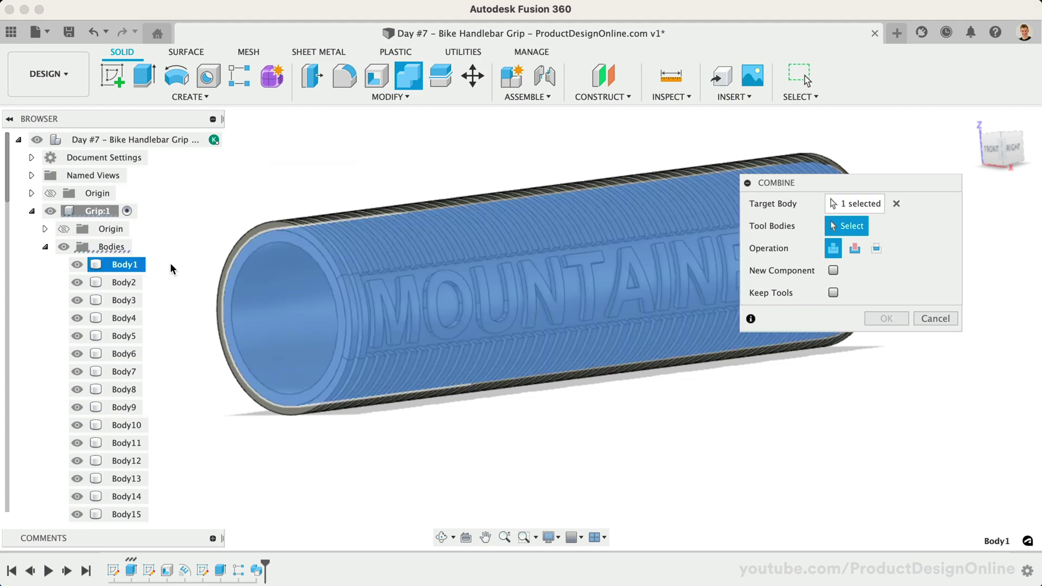
scroll(133, 339, down, 2)
scroll(132, 339, down, 15)
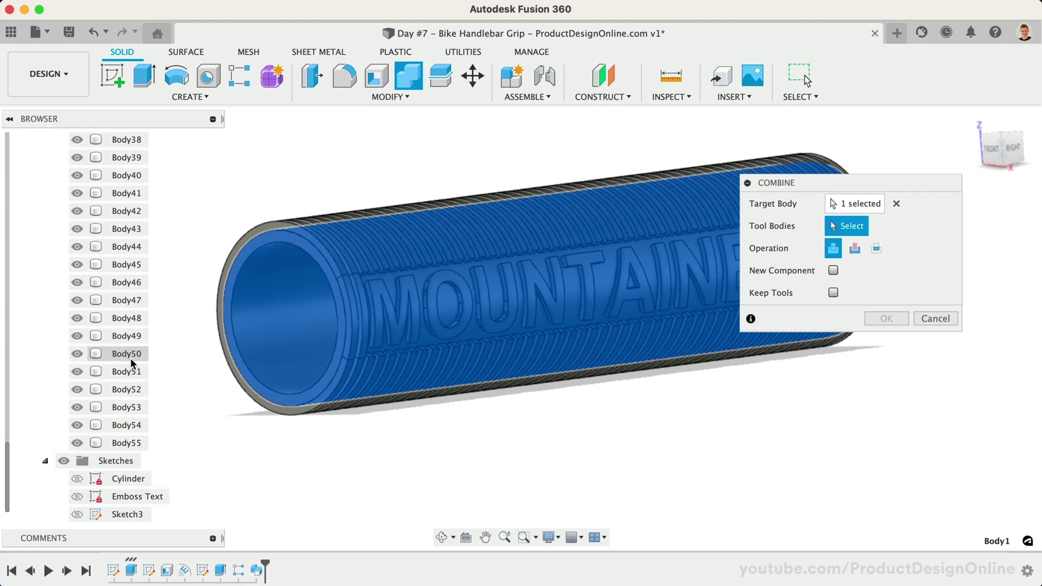
shift+click(129, 443)
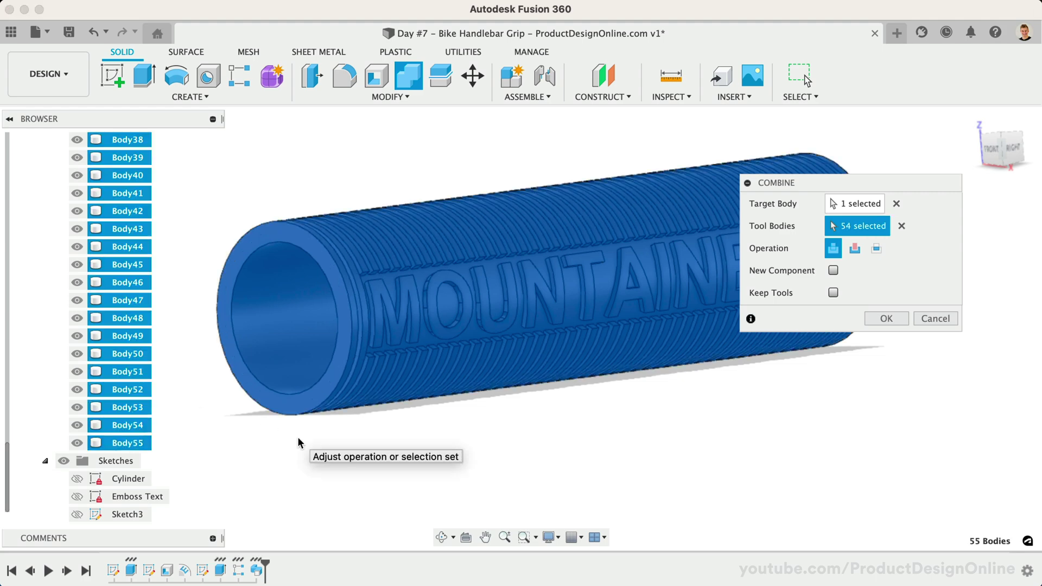
drag(805, 183, 855, 215)
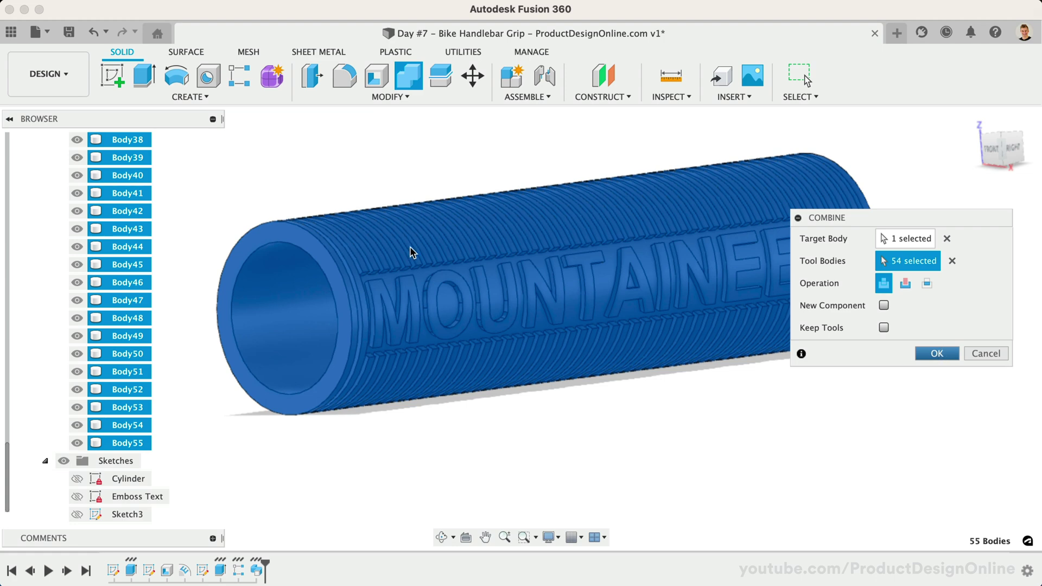
key(Return)
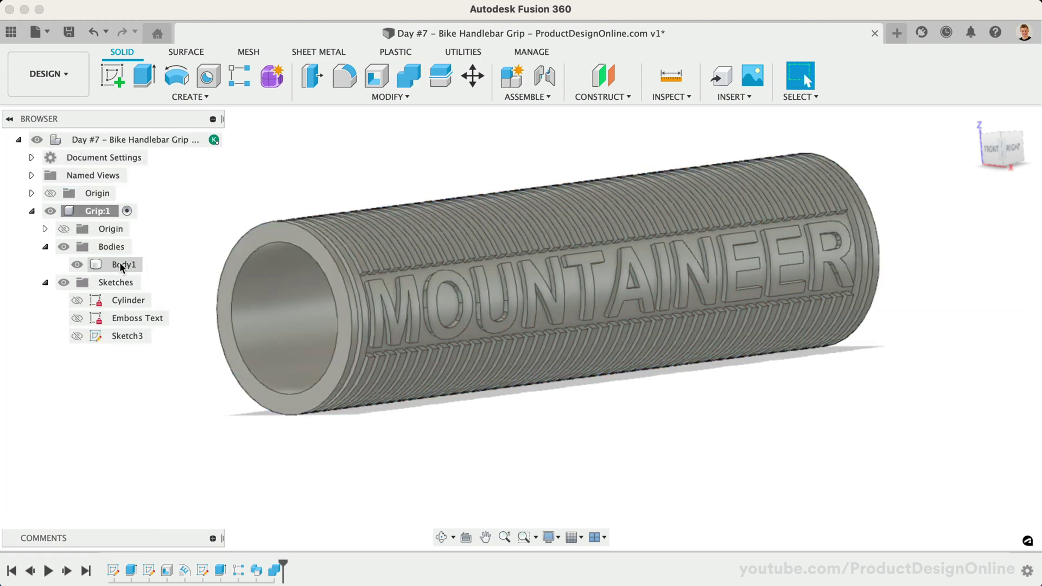
Check Body1's visibility, then start a new sketch on the grip's open end face.
click(75, 265)
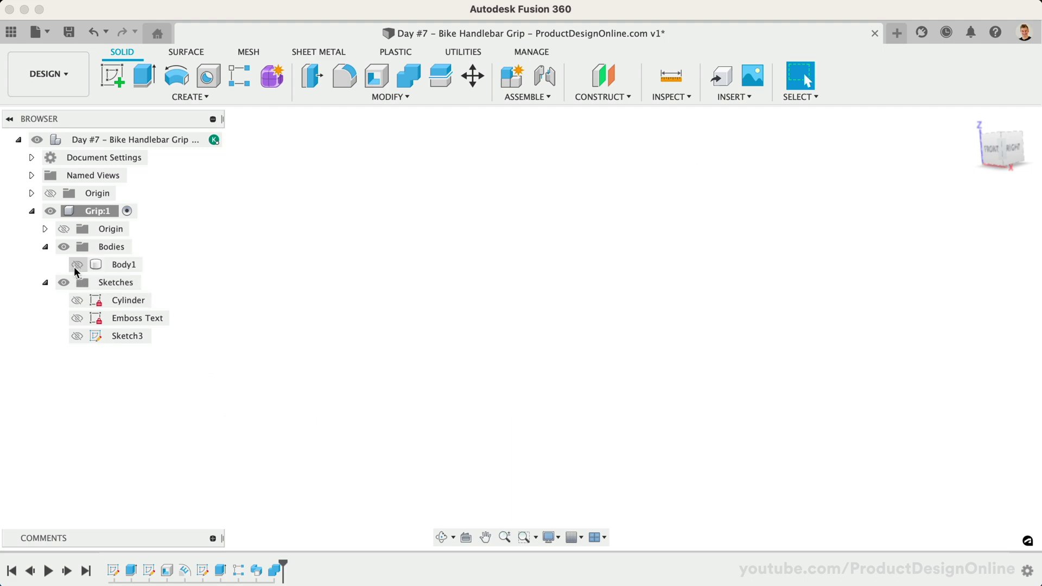
click(75, 265)
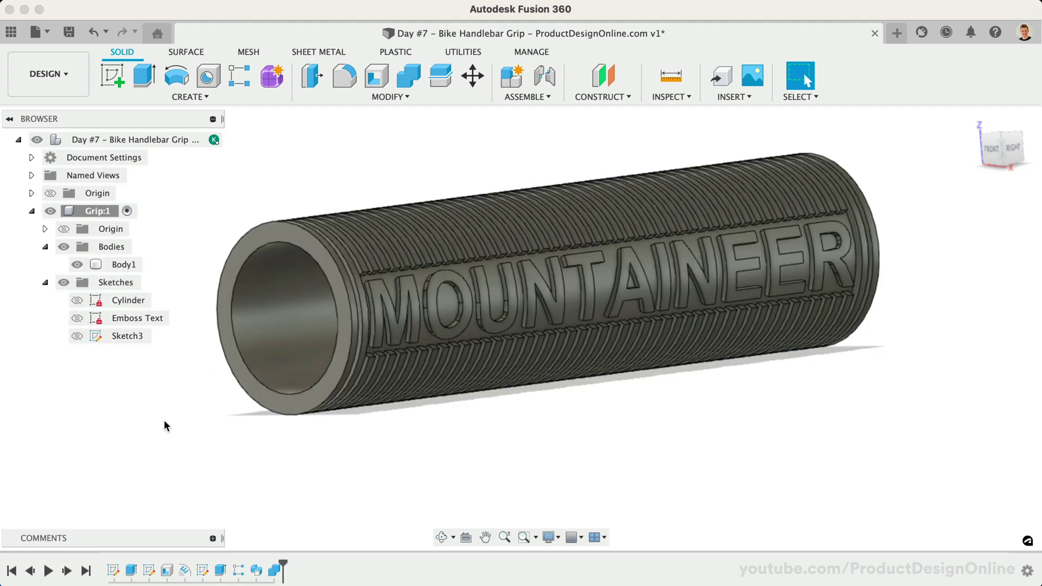
right_click(225, 333)
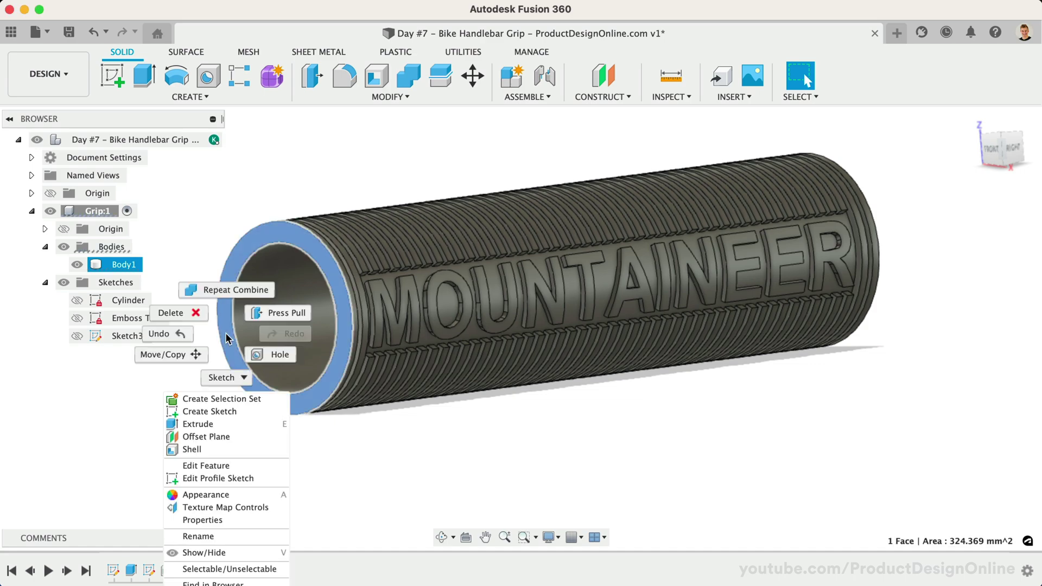
click(212, 412)
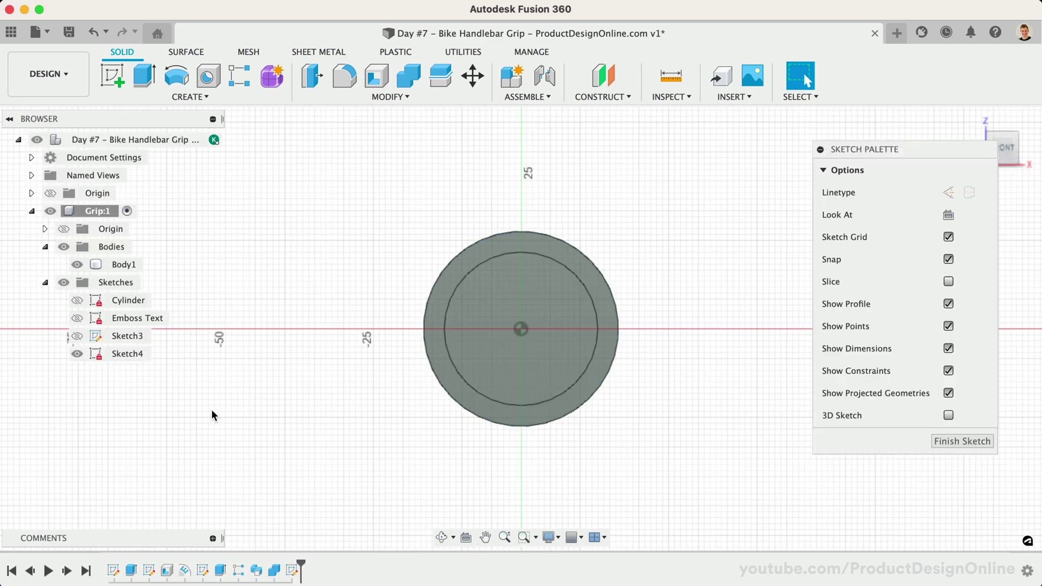
Project the 26 mm inner circle edge and offset it 8 mm outward.
key(p)
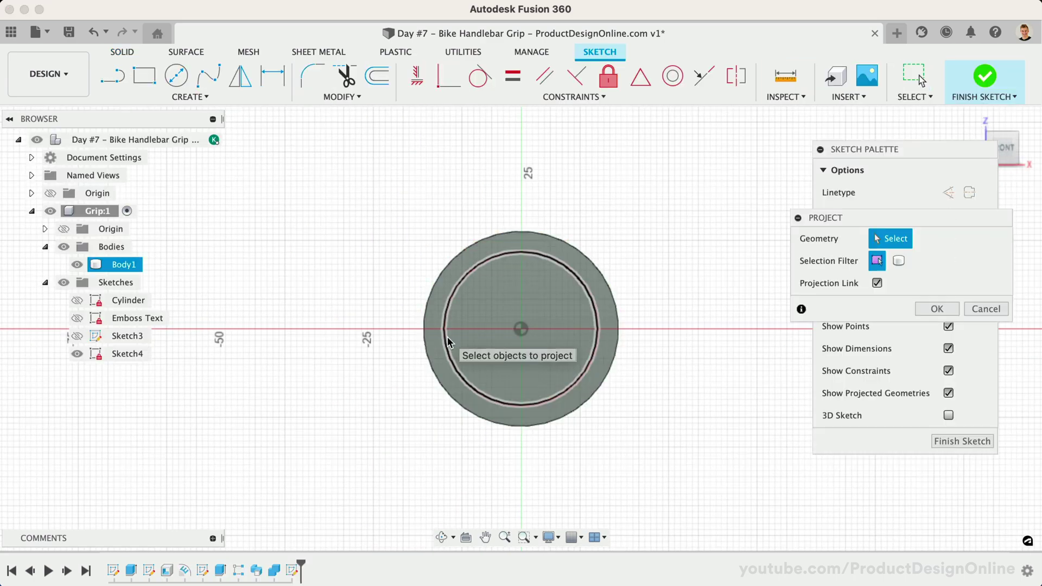
click(448, 341)
key(Return)
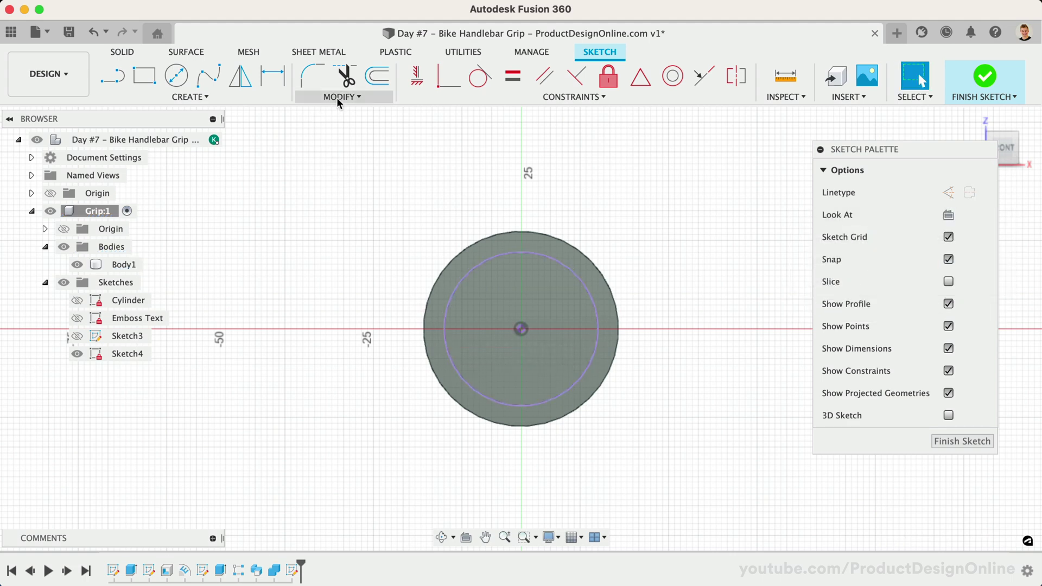
click(377, 76)
click(450, 302)
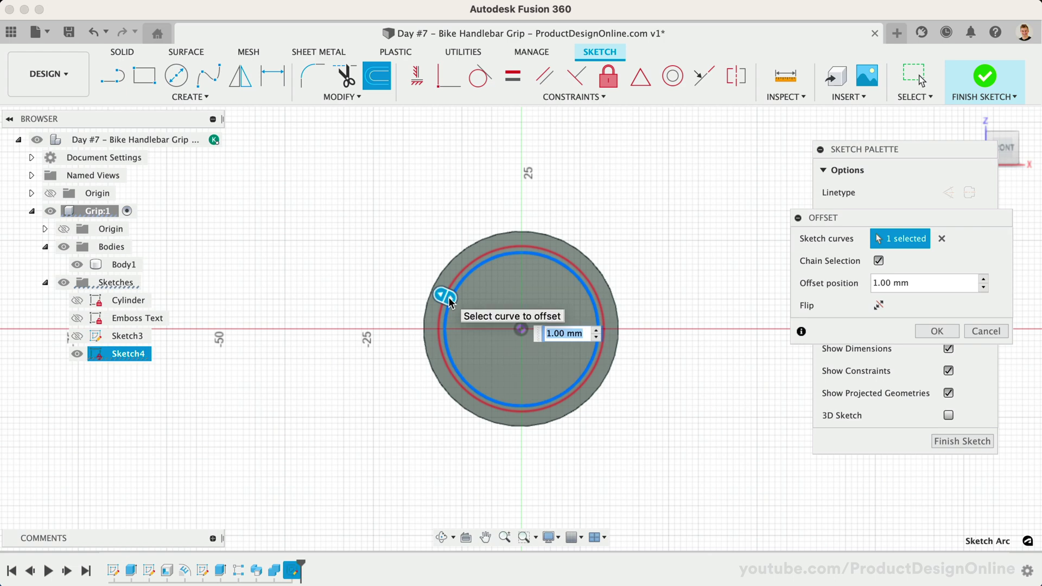
text(8)
key(Return)
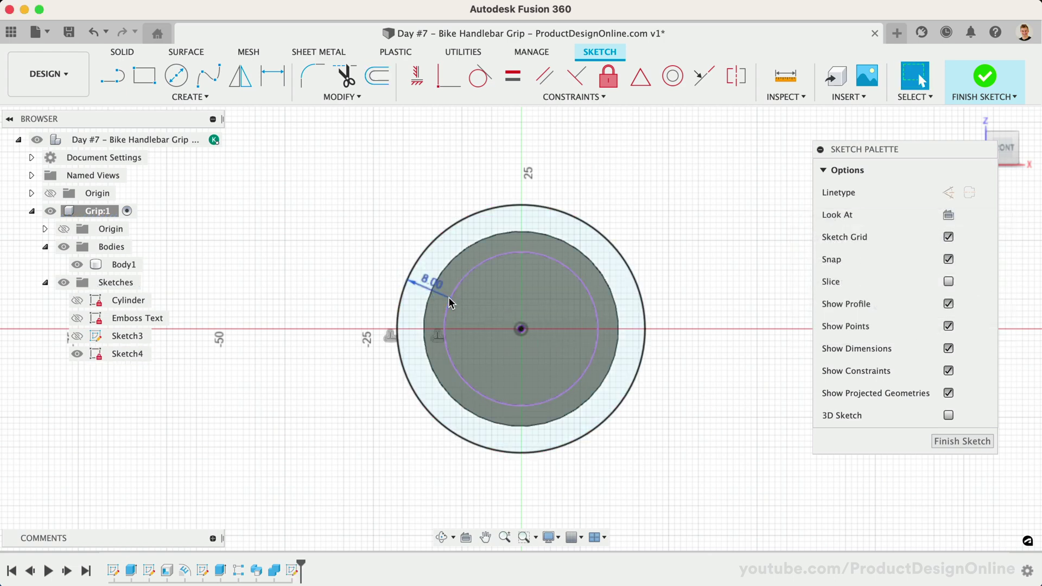
Extrude both ring profiles 1.5 mm with Join to form the end flange.
key(e)
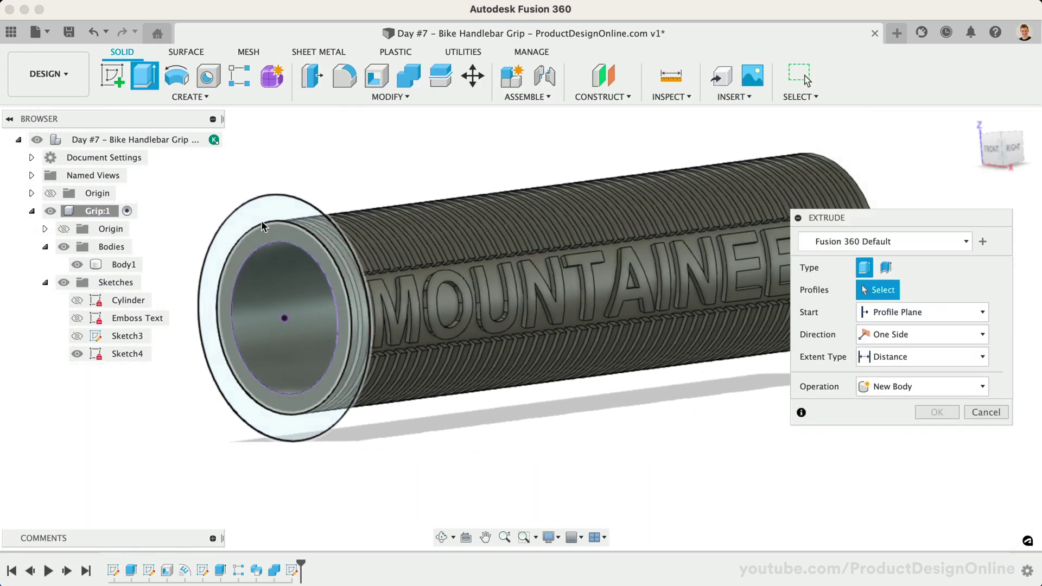
click(261, 209)
click(260, 240)
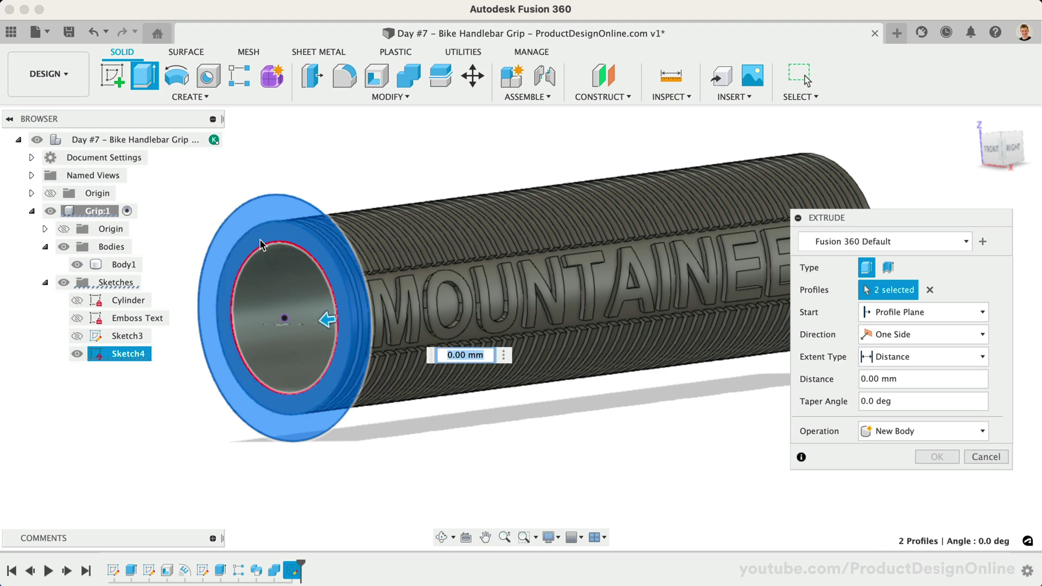
text(1.5)
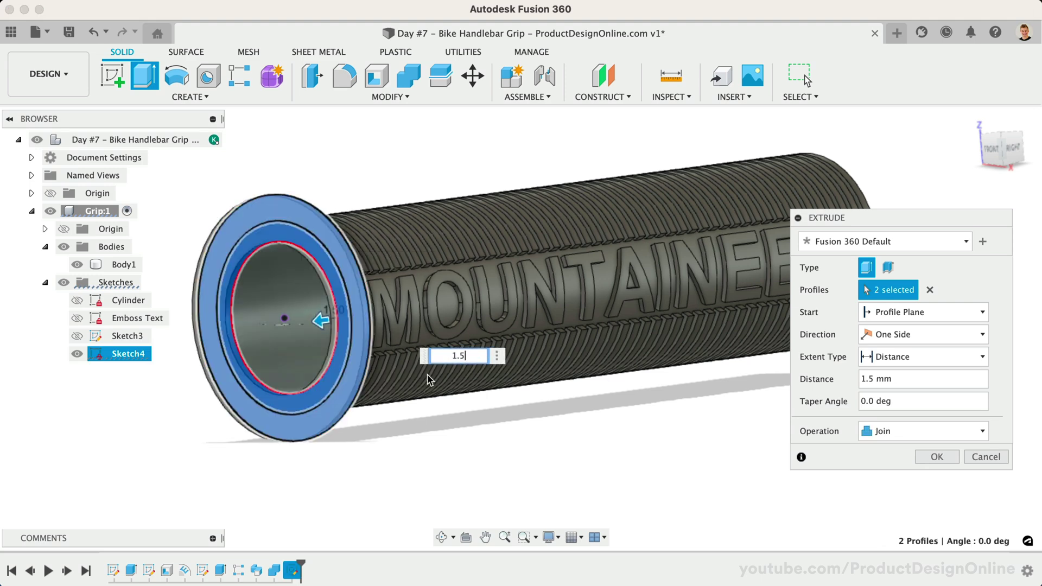
click(934, 458)
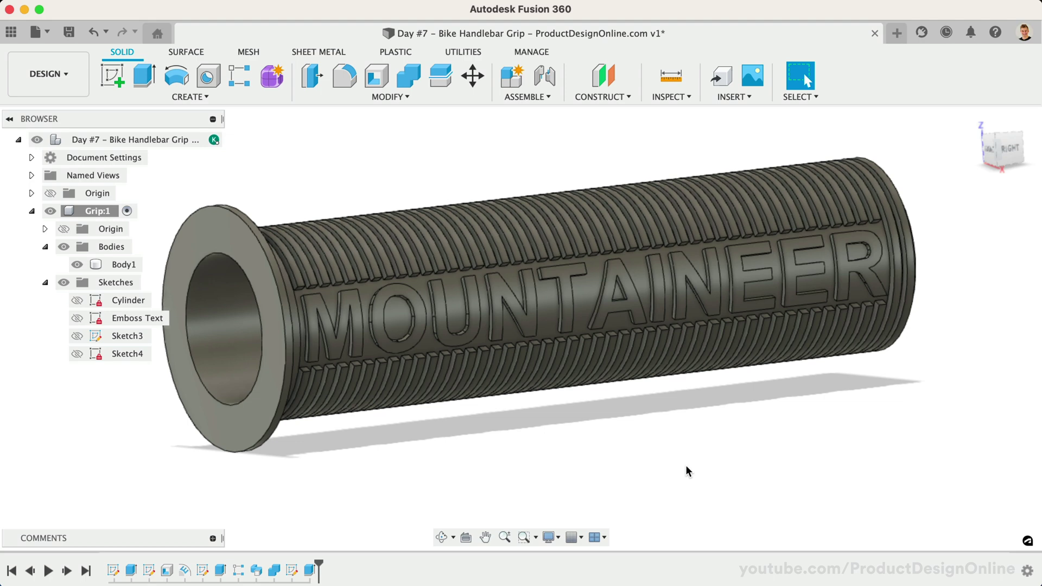
Search the Appearance library for 'rubber' and expand the Fusion 360 library matches.
key(a)
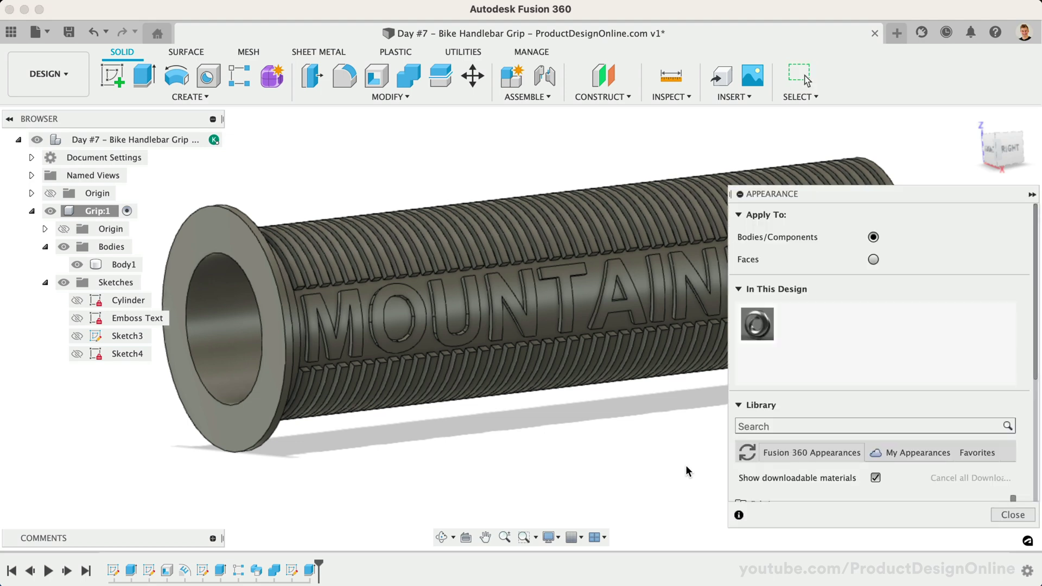
click(749, 427)
text(rubber)
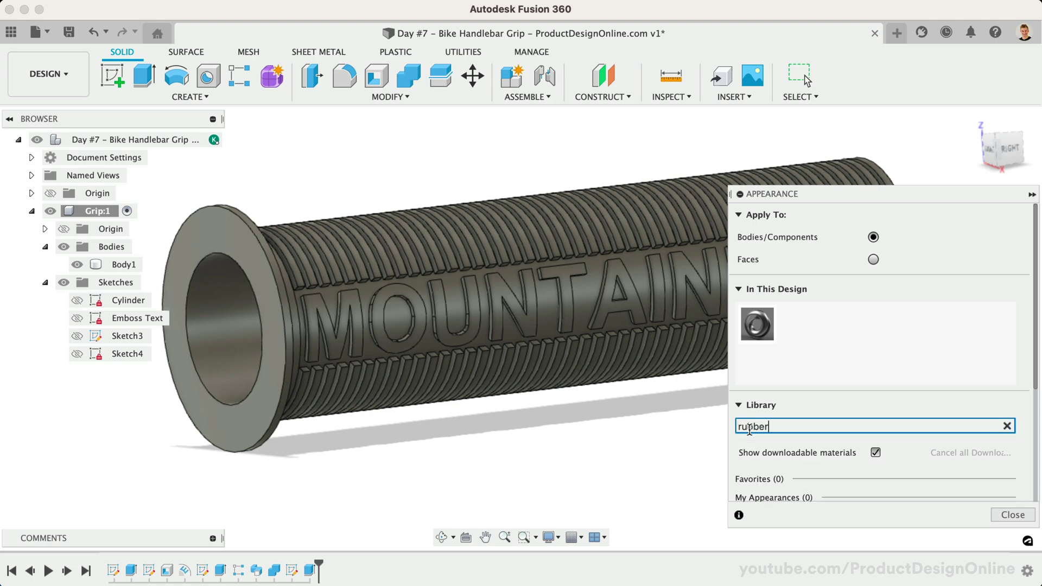
click(789, 186)
drag(801, 197, 754, 96)
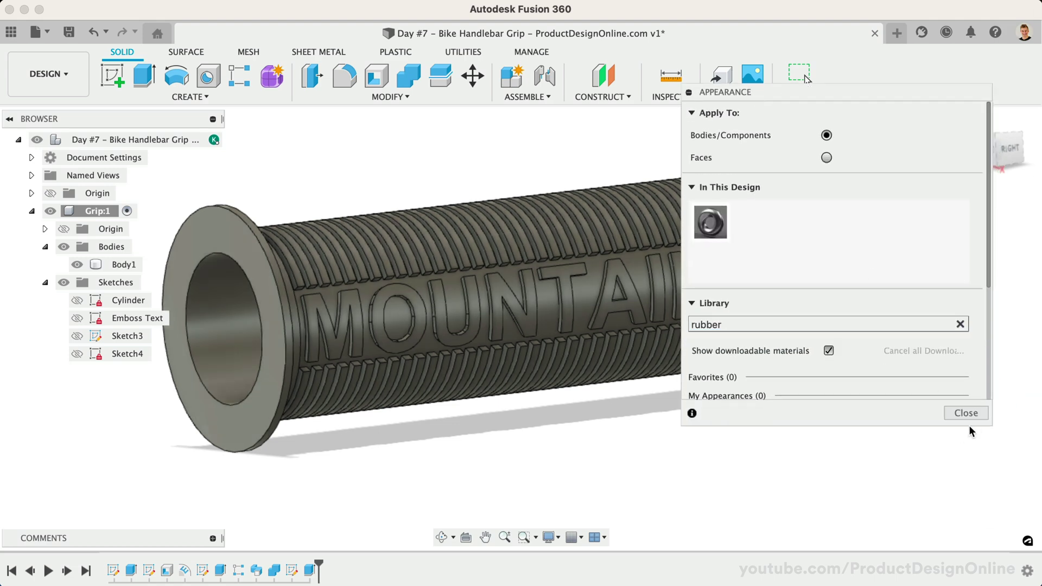
drag(989, 423, 990, 552)
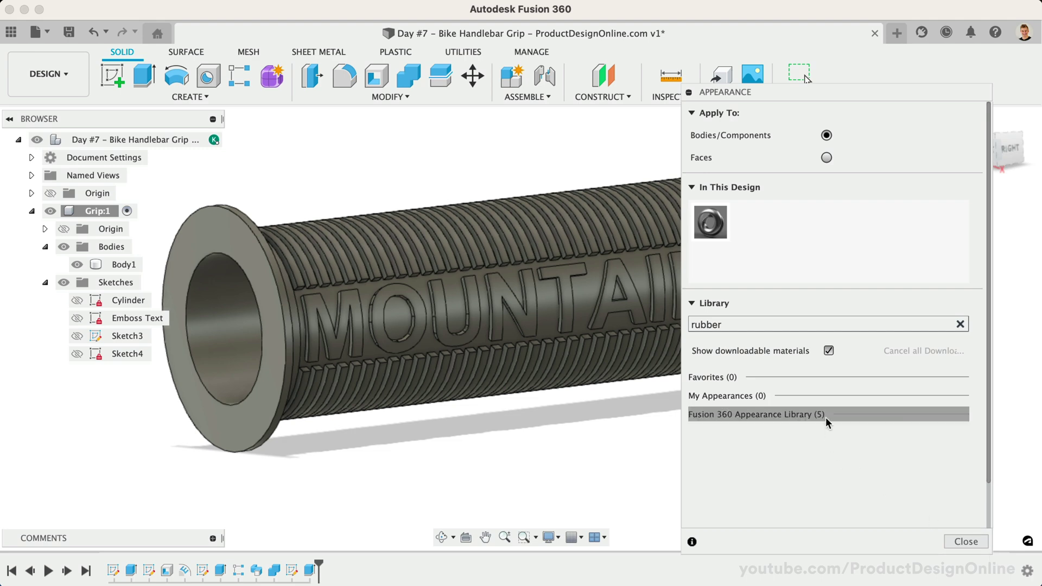
click(761, 415)
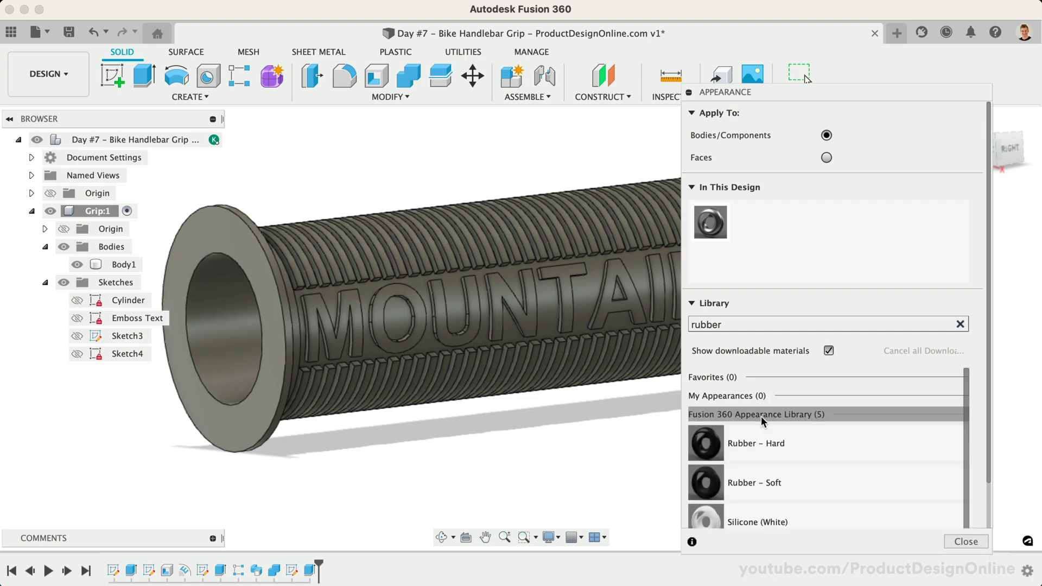
Drag Rubber - Hard onto the grip body for a black rubber finish.
scroll(802, 451, down, 2)
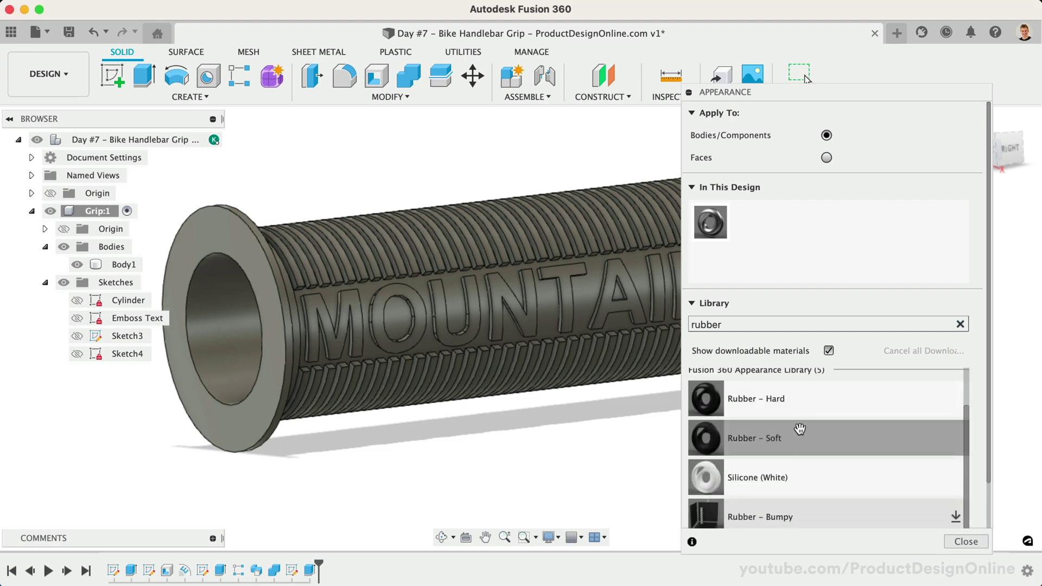
drag(802, 399, 530, 314)
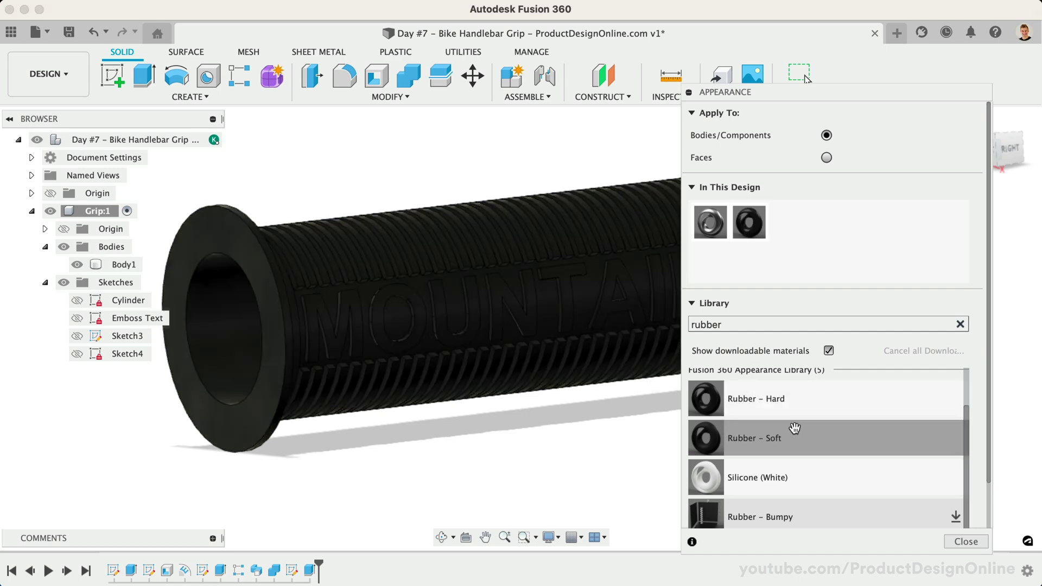
scroll(794, 429, up, 2)
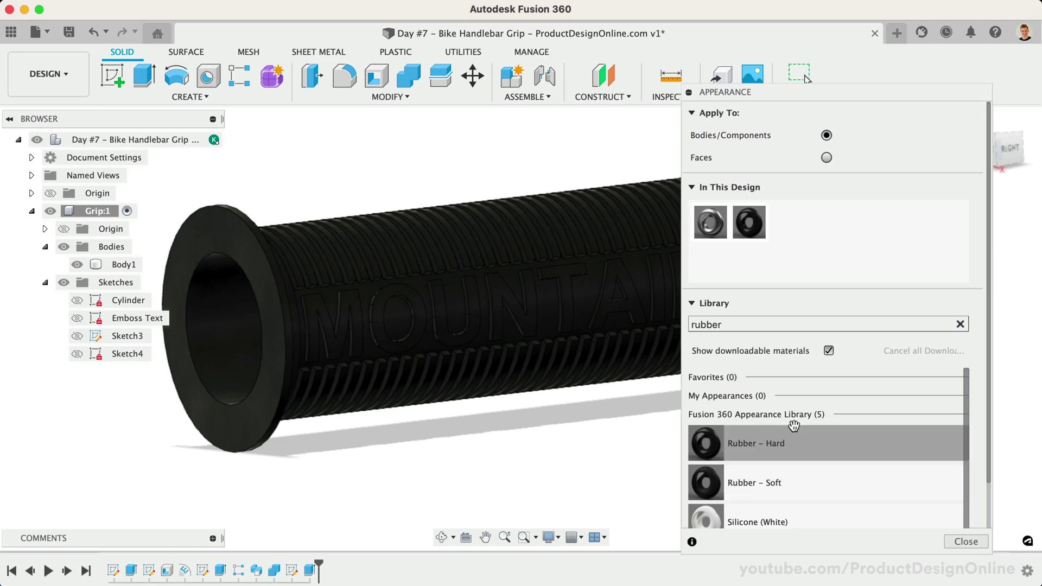
scroll(784, 450, down, 2)
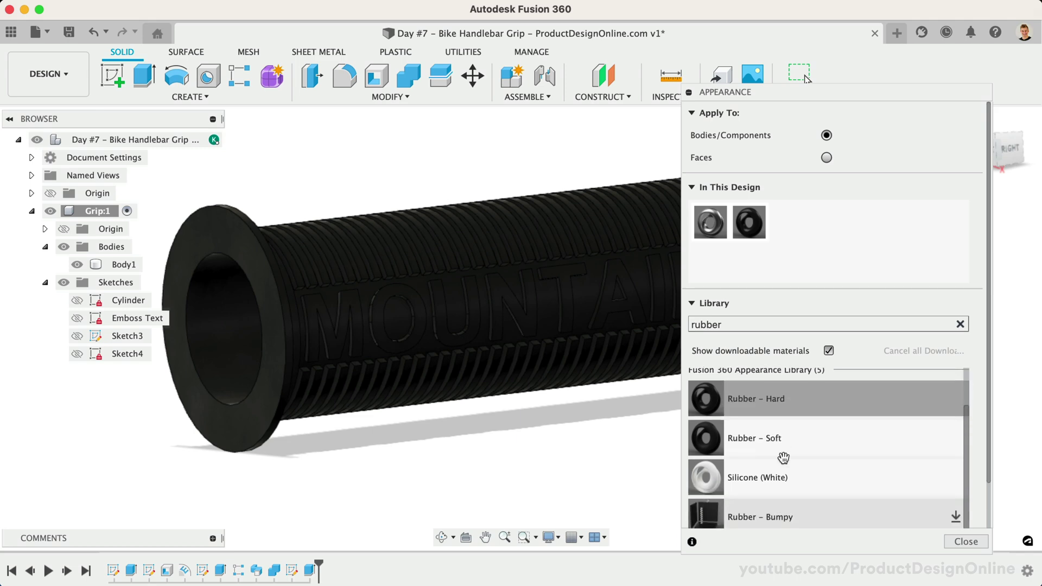
drag(783, 457, 465, 466)
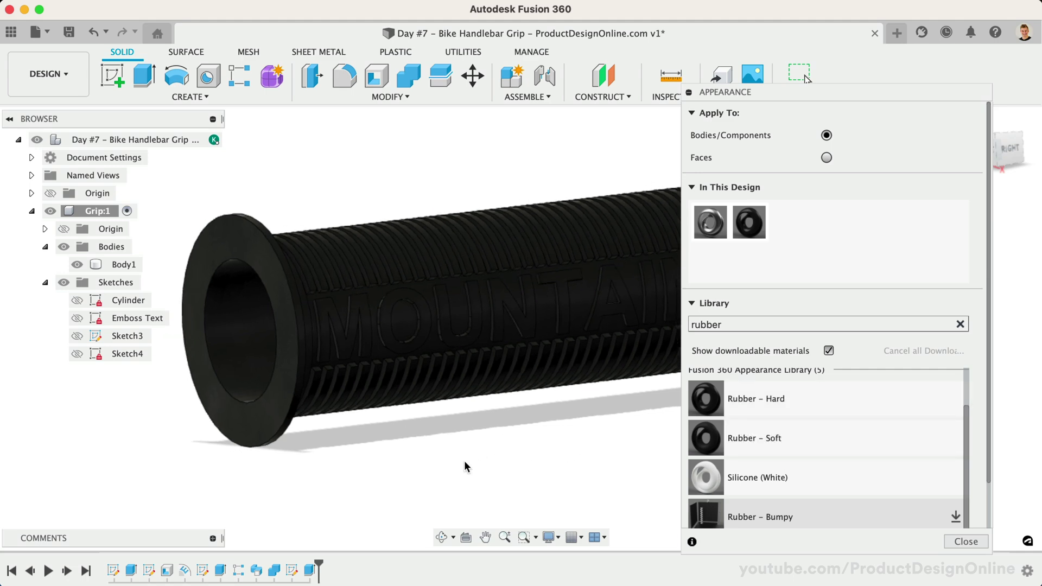
Apply Paint – Metallic (Blue), found by searching 'blue', to the MOUNTAINEER lettering faces.
click(274, 382)
scroll(250, 374, up, 3)
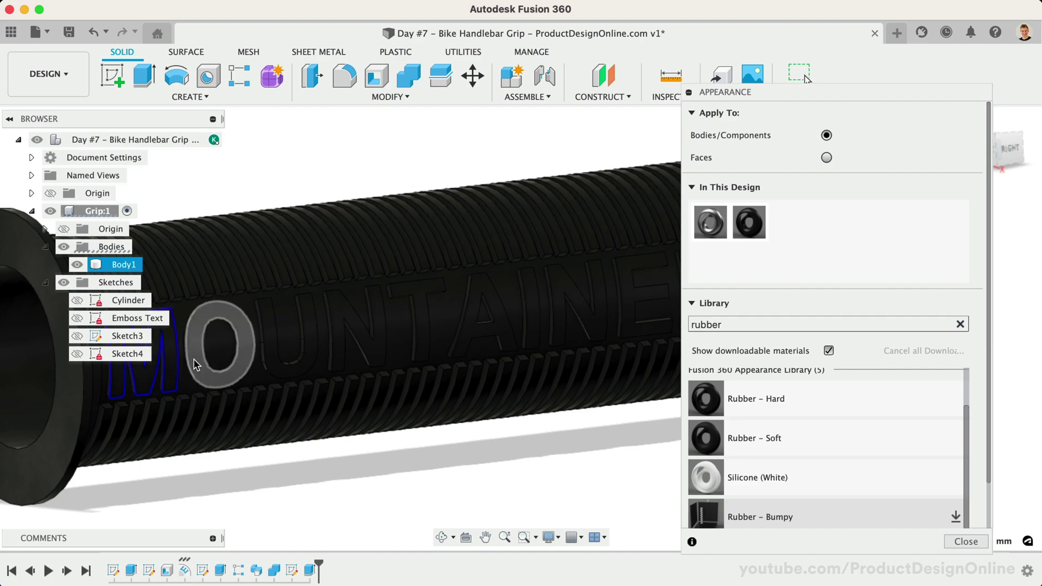
middle_drag(542, 304, 385, 304)
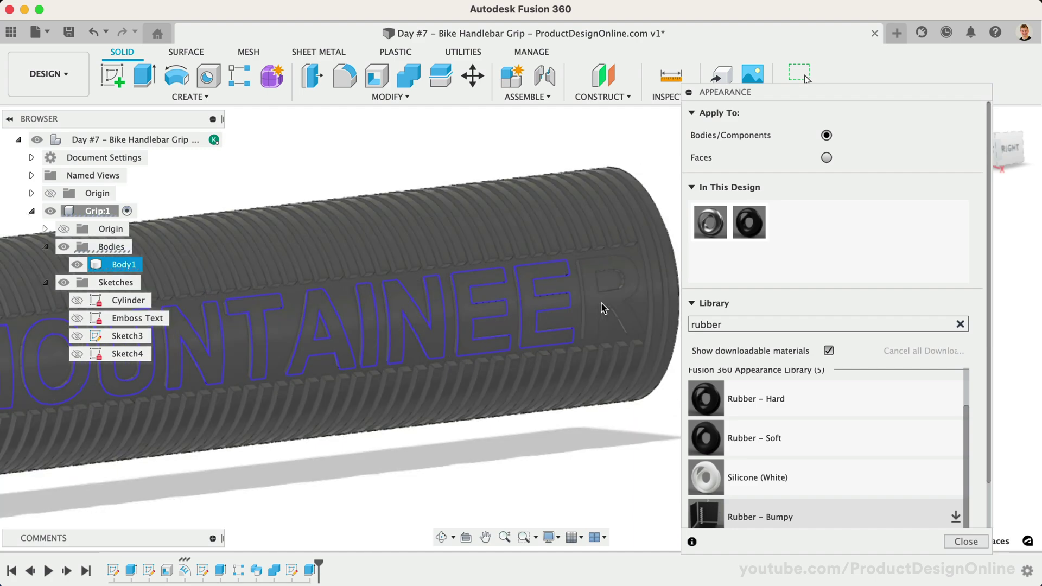
double_click(707, 324)
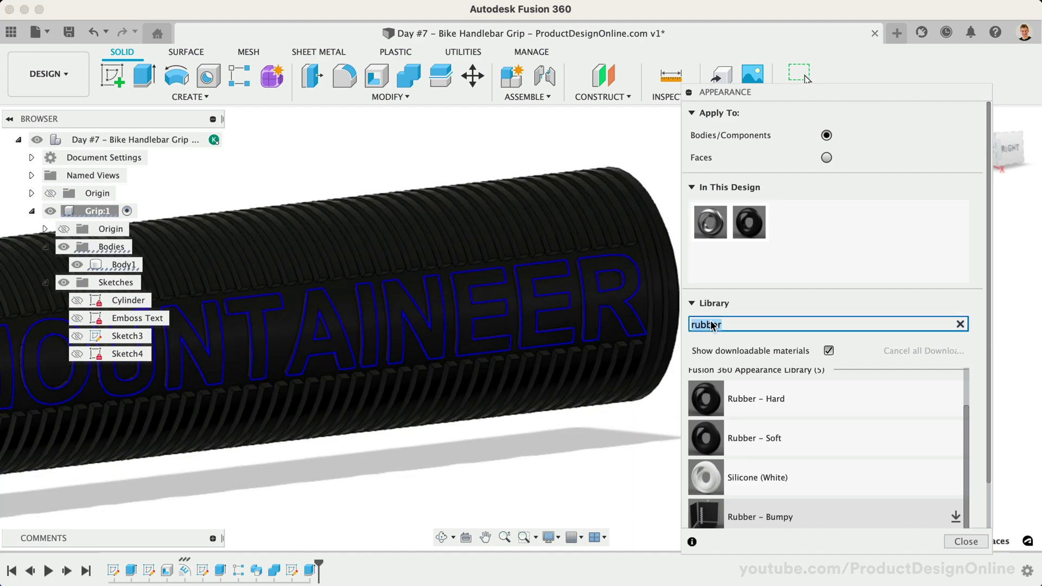
text(blue)
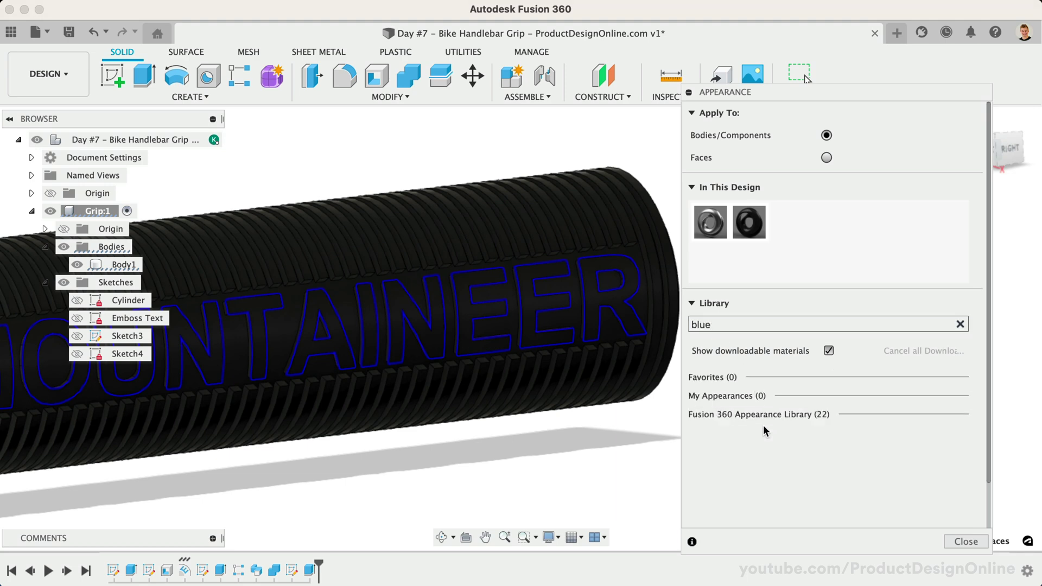
click(763, 415)
scroll(757, 476, down, 10)
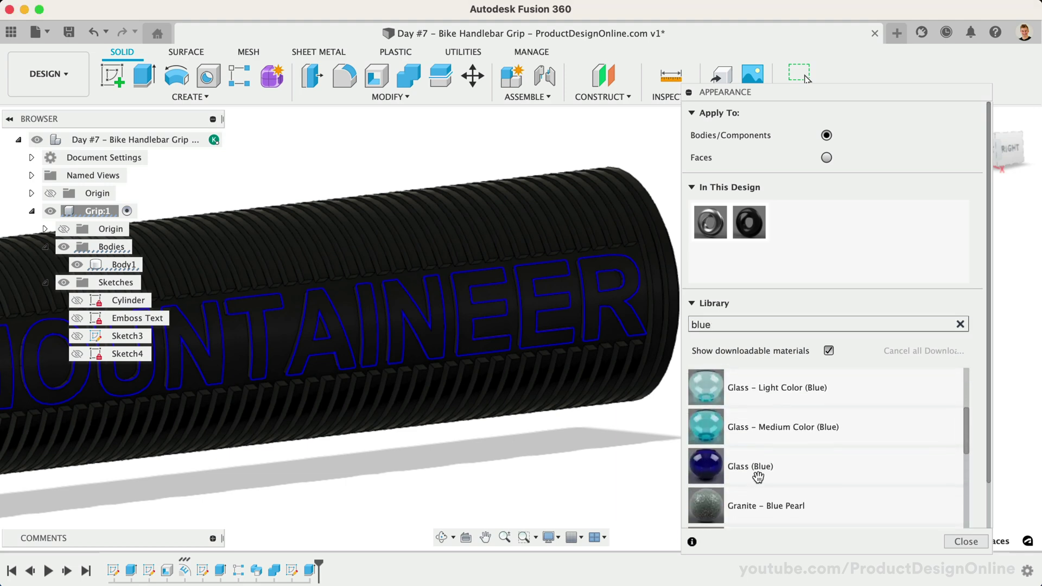
click(755, 425)
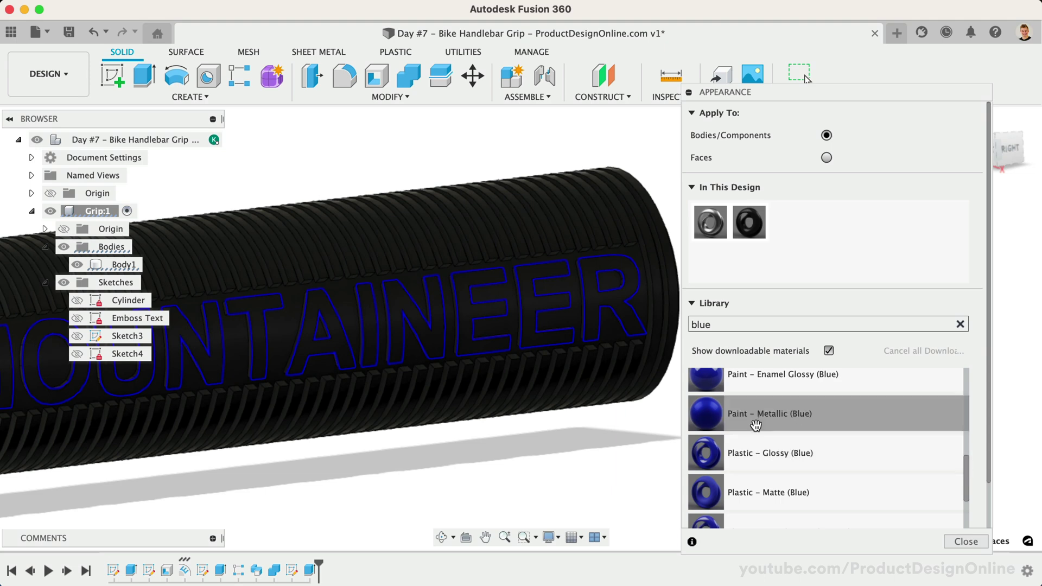
mouse_move(755, 424)
mouse_down()
mouse_move(759, 434)
mouse_move(639, 295)
mouse_move(611, 295)
mouse_up()
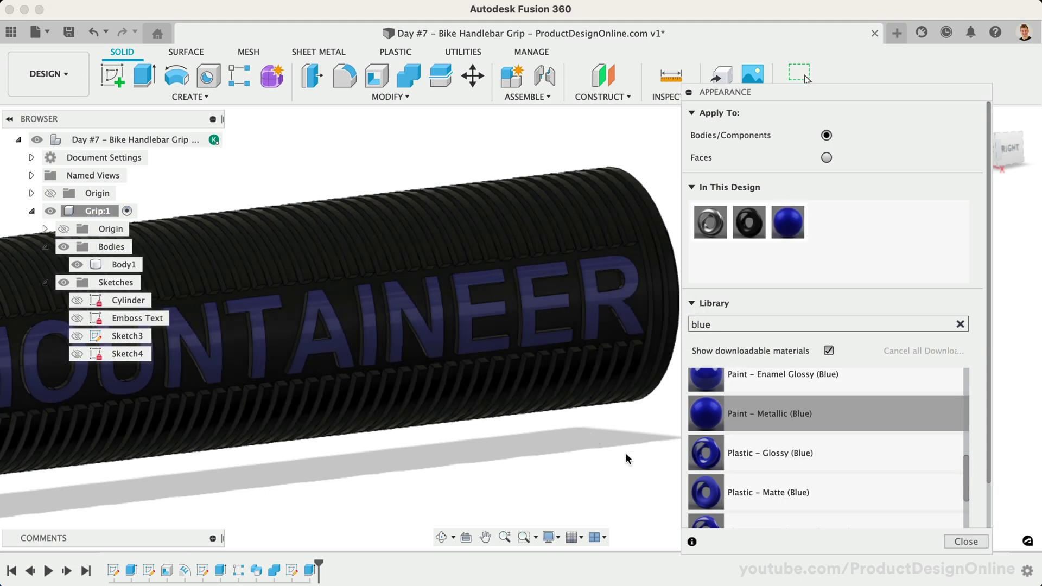
key(F6)
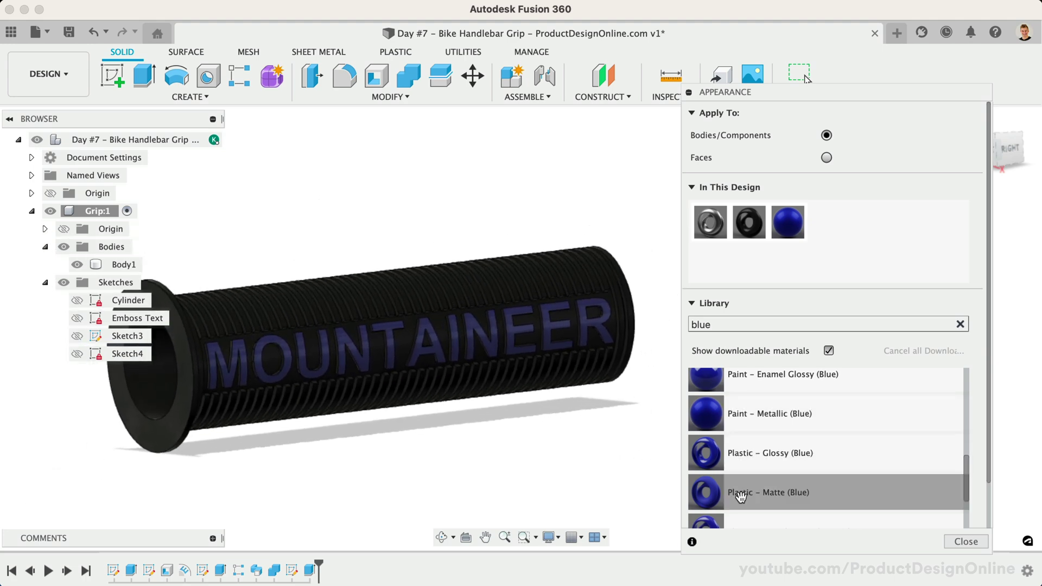
Close the Appearance panel and fit the finished grip in view.
click(966, 541)
key(F6)
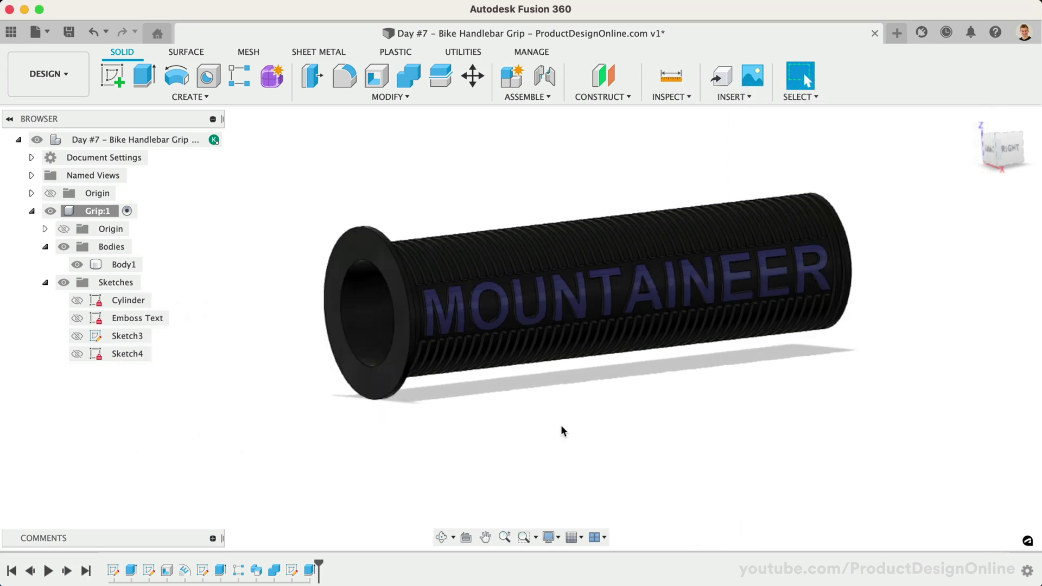